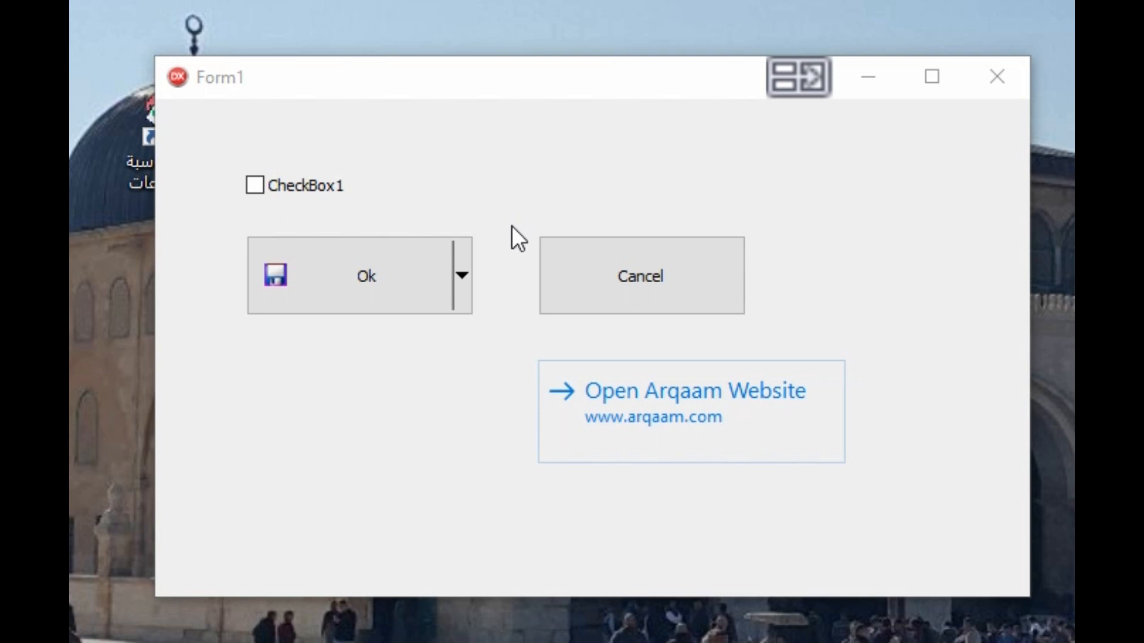
- Try the Ok button's dropdown list and the Print/Email popup over Cancel in the running form
click(463, 277)
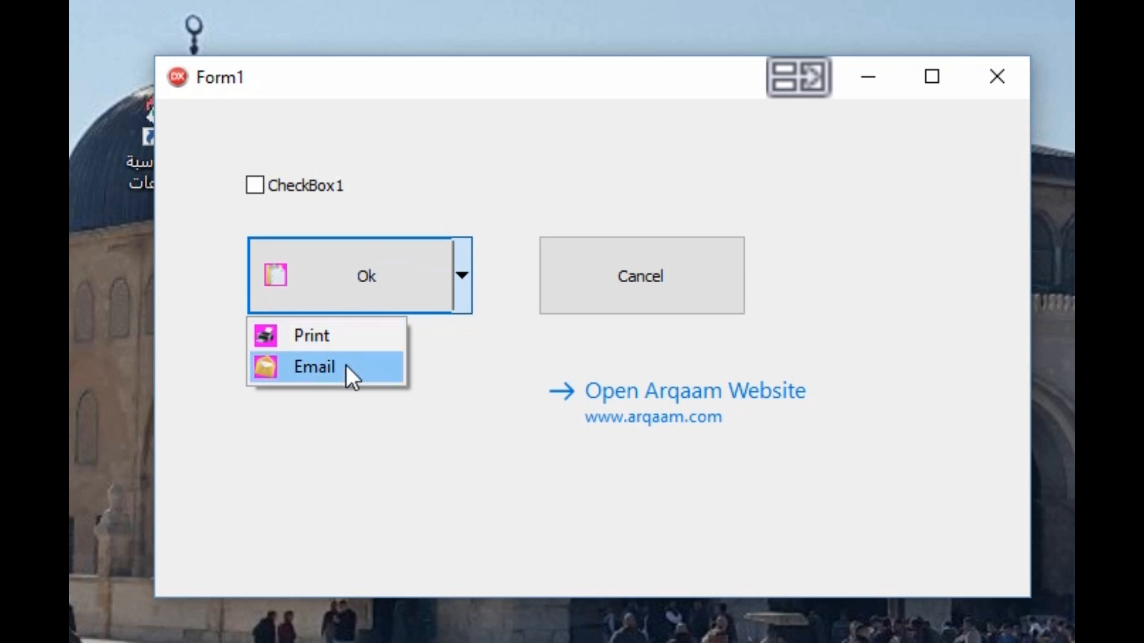
click(467, 275)
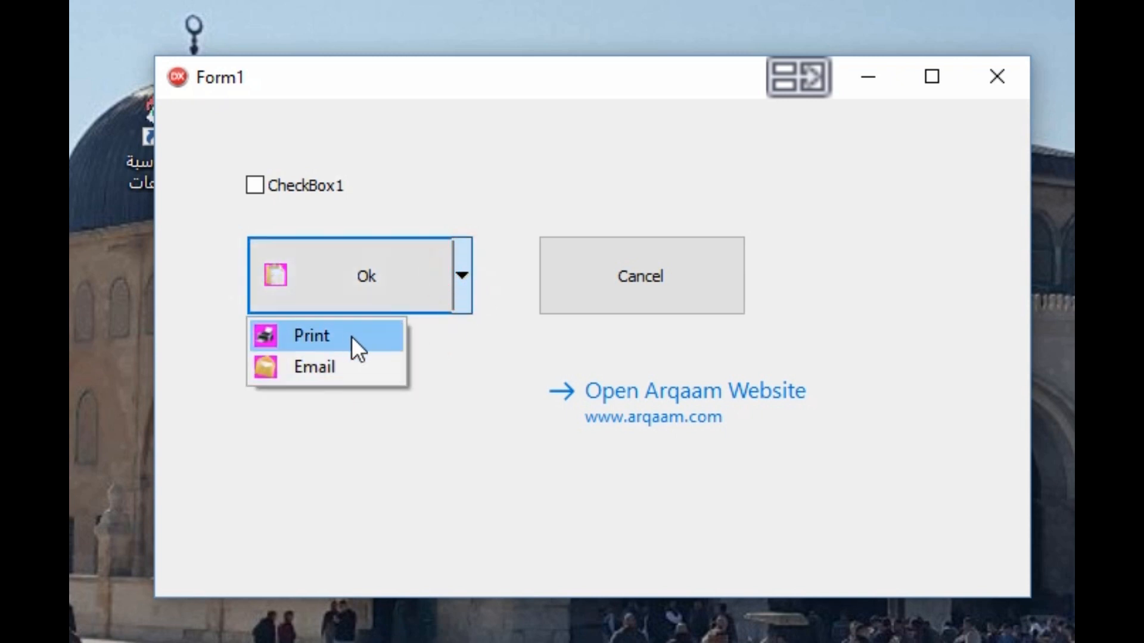
click(470, 278)
right_click(627, 264)
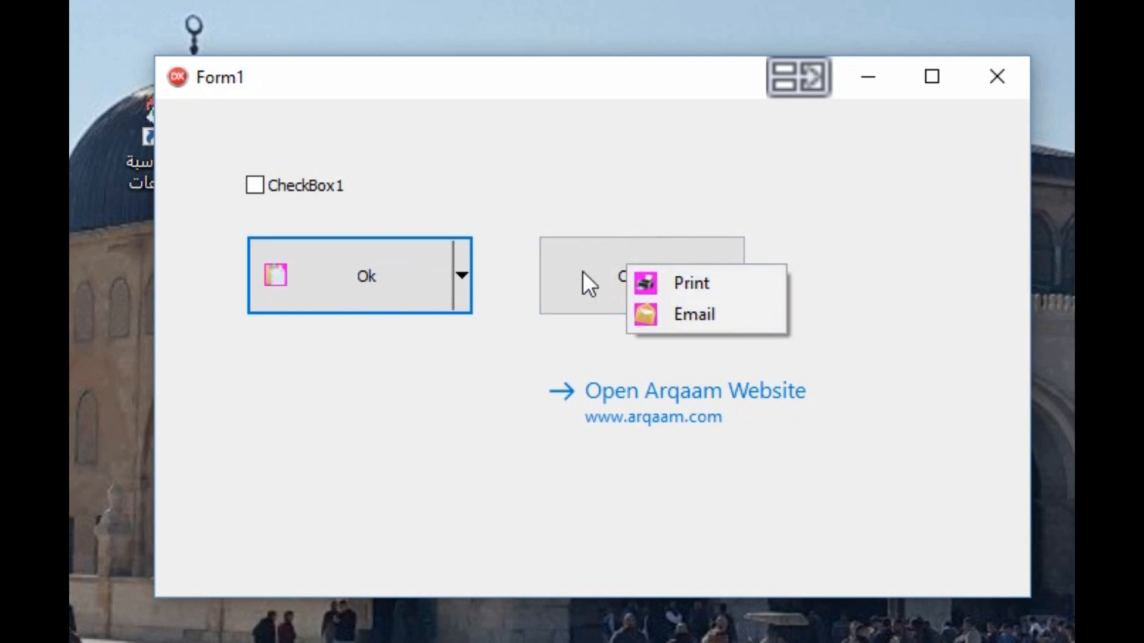
- Toggle CheckBox1 repeatedly to watch the Ok button disable and re-enable
click(292, 186)
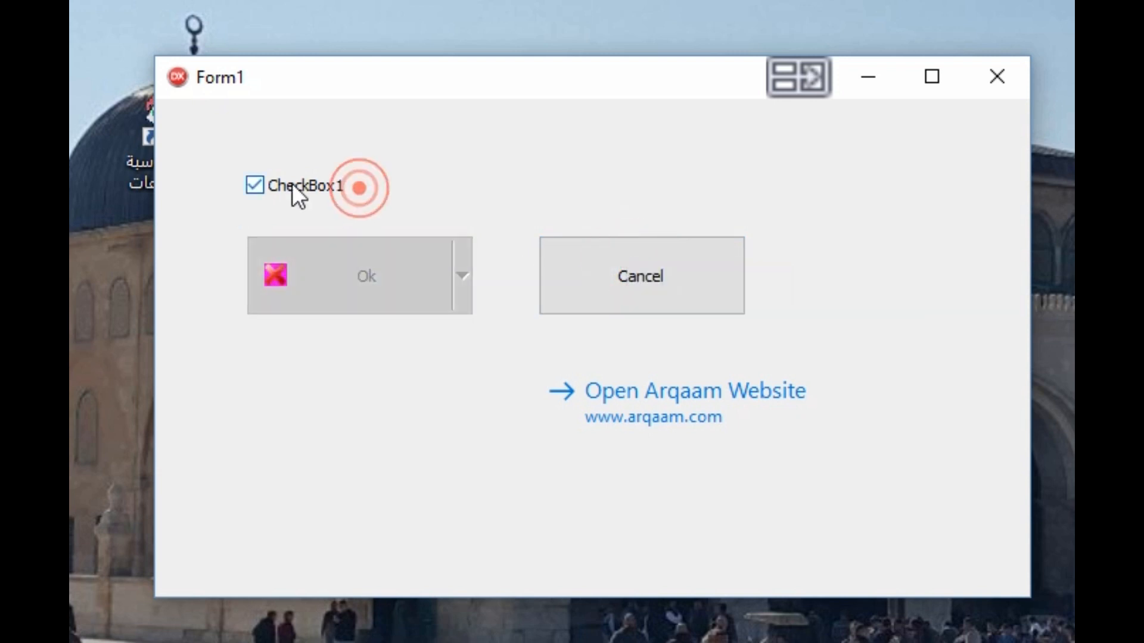
click(298, 186)
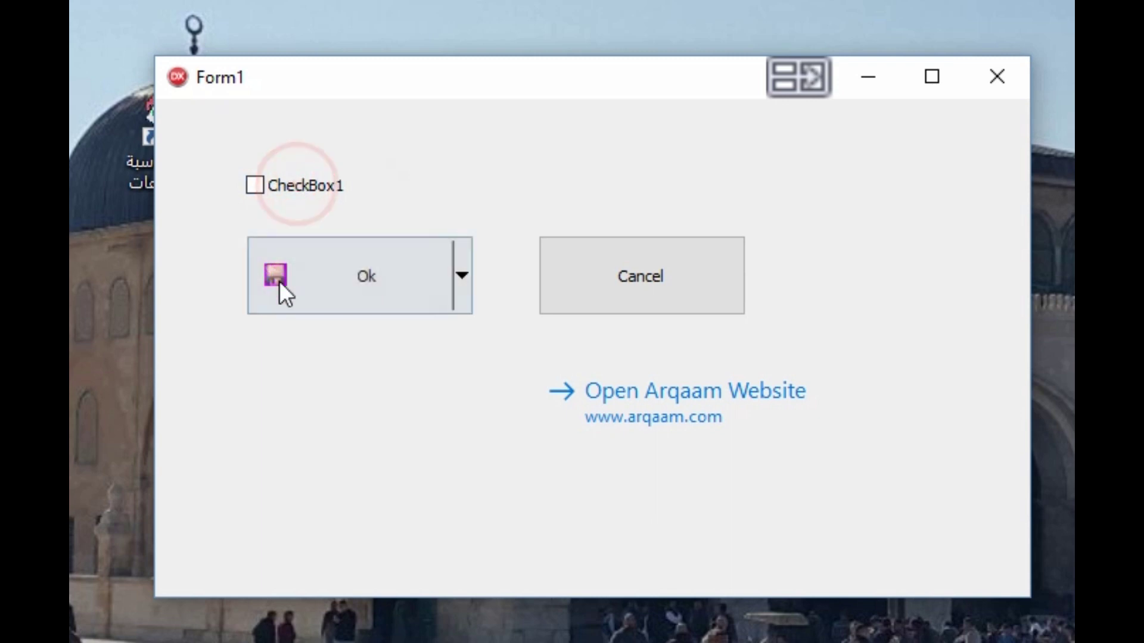
click(298, 189)
click(299, 188)
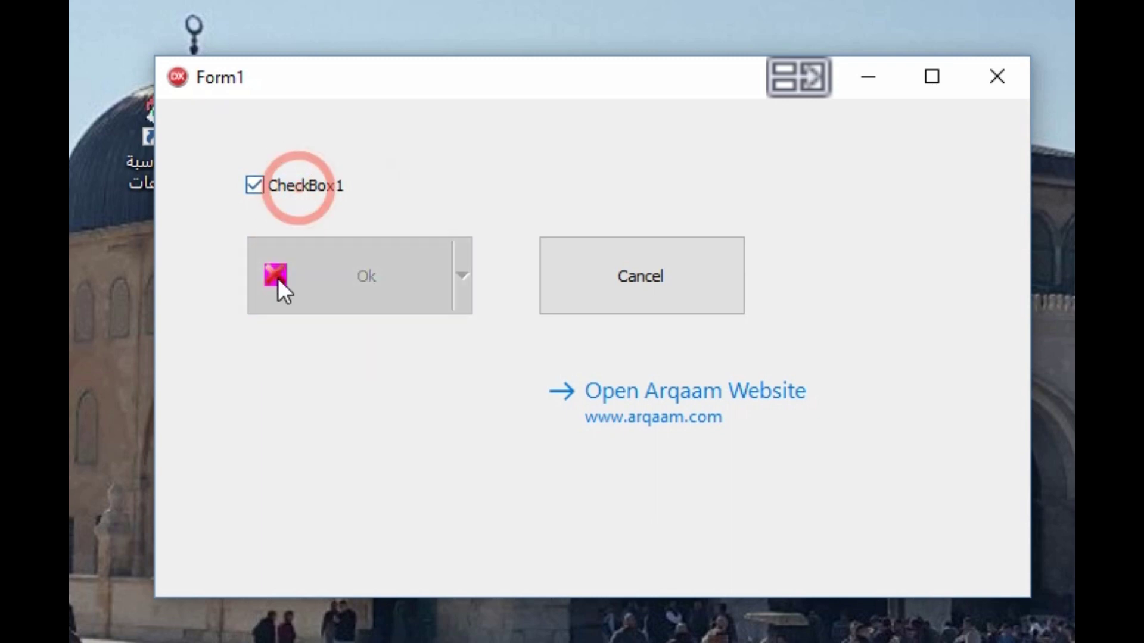
click(298, 177)
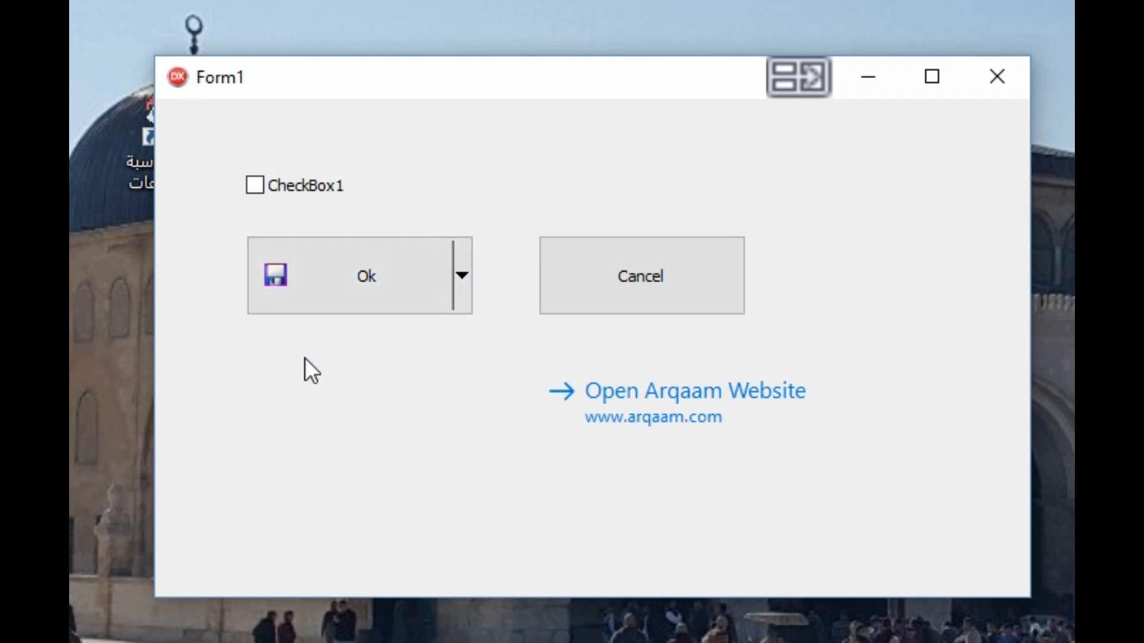
- Tab between the buttons, then press Ok and Cancel and dismiss their messages
key(Tab)
key(Tab)
key(Tab)
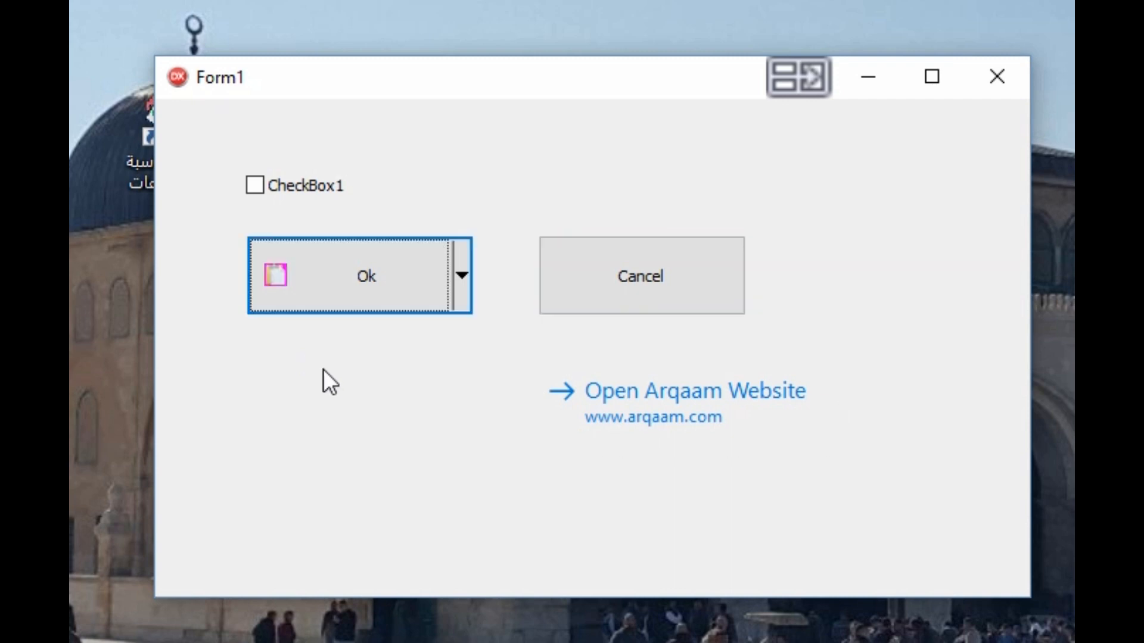
key(Tab)
click(288, 279)
click(315, 272)
click(911, 423)
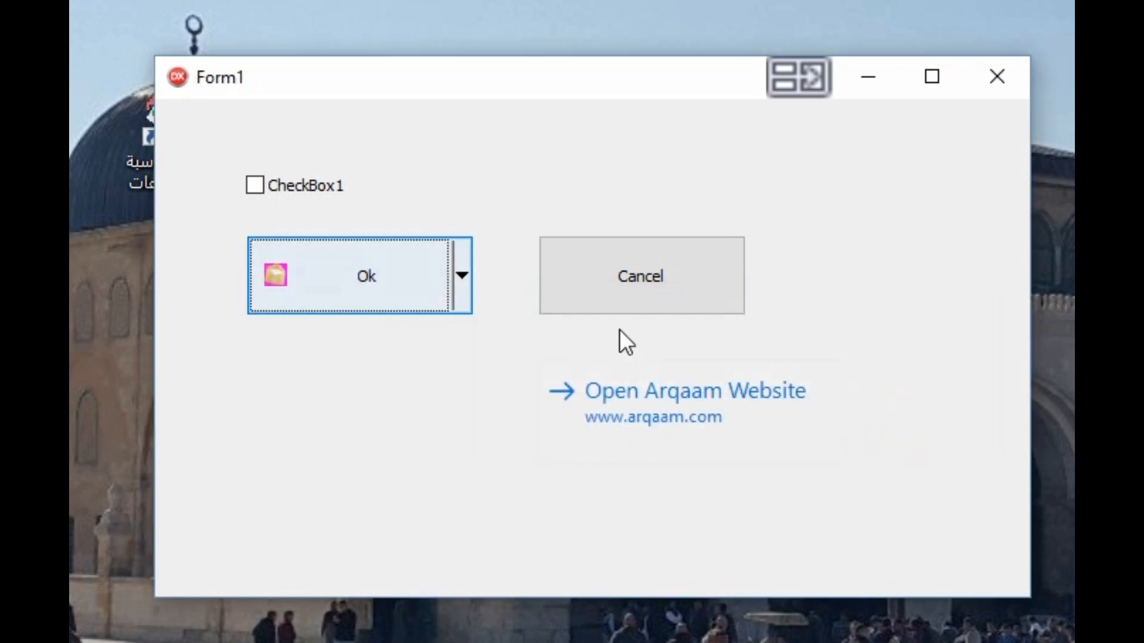
click(394, 276)
click(912, 423)
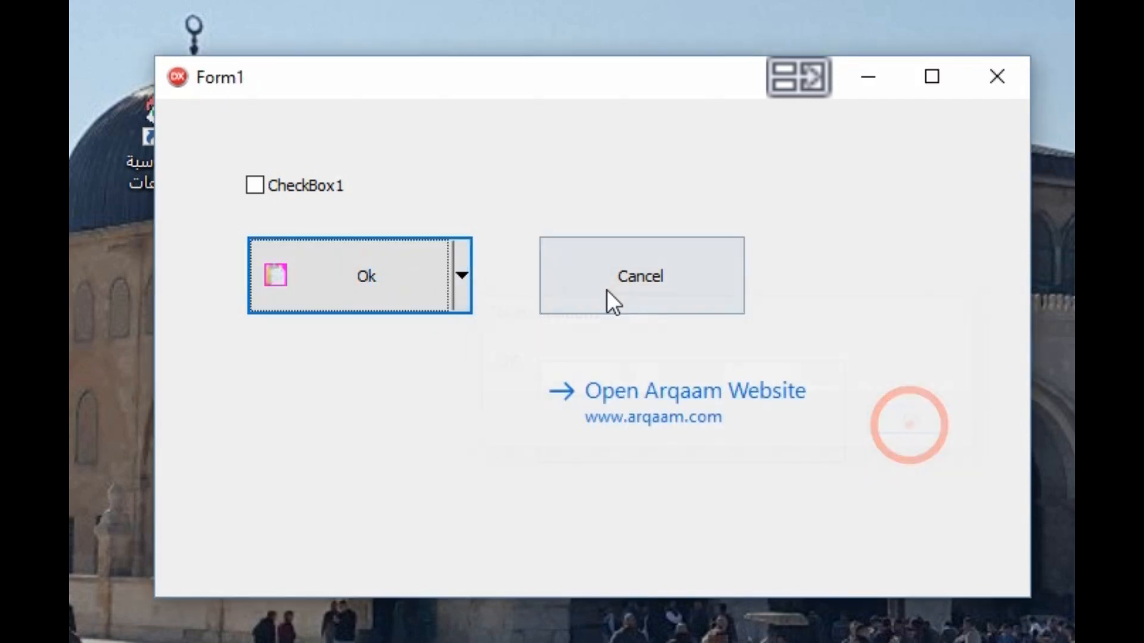
click(617, 282)
click(922, 421)
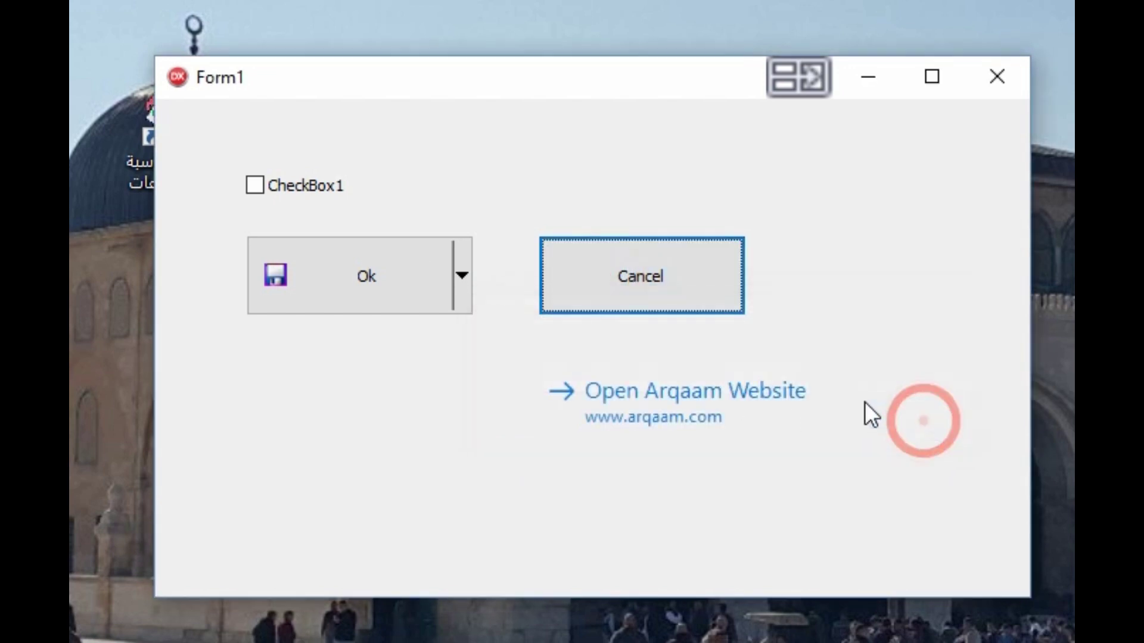
- Open the Arqaam website from the link button, close the browser and the running form
click(723, 393)
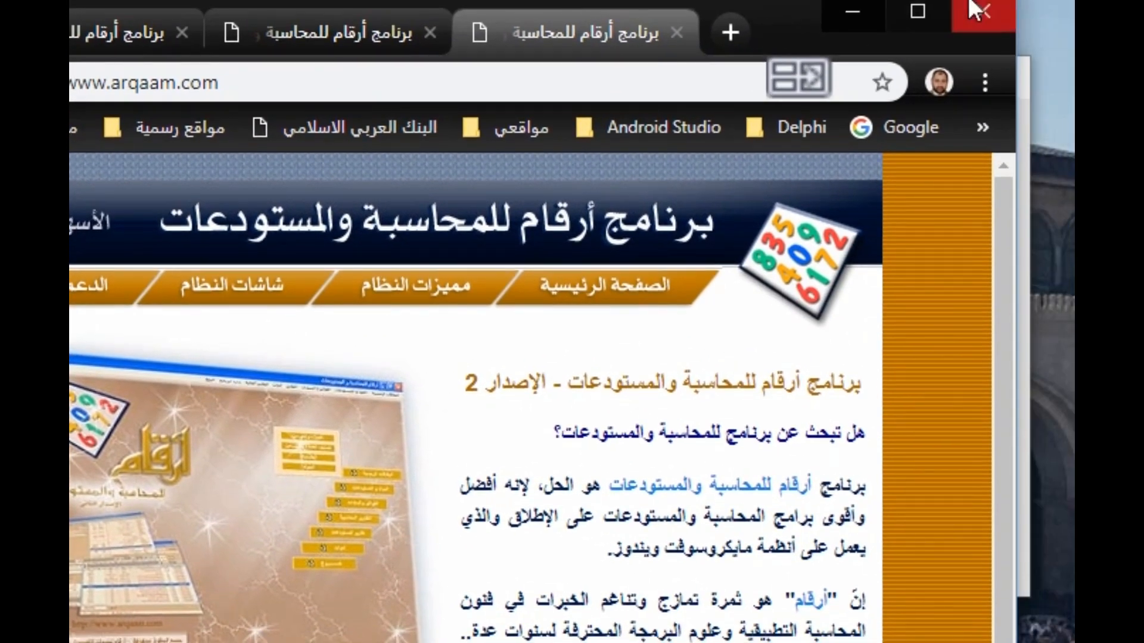
click(853, 11)
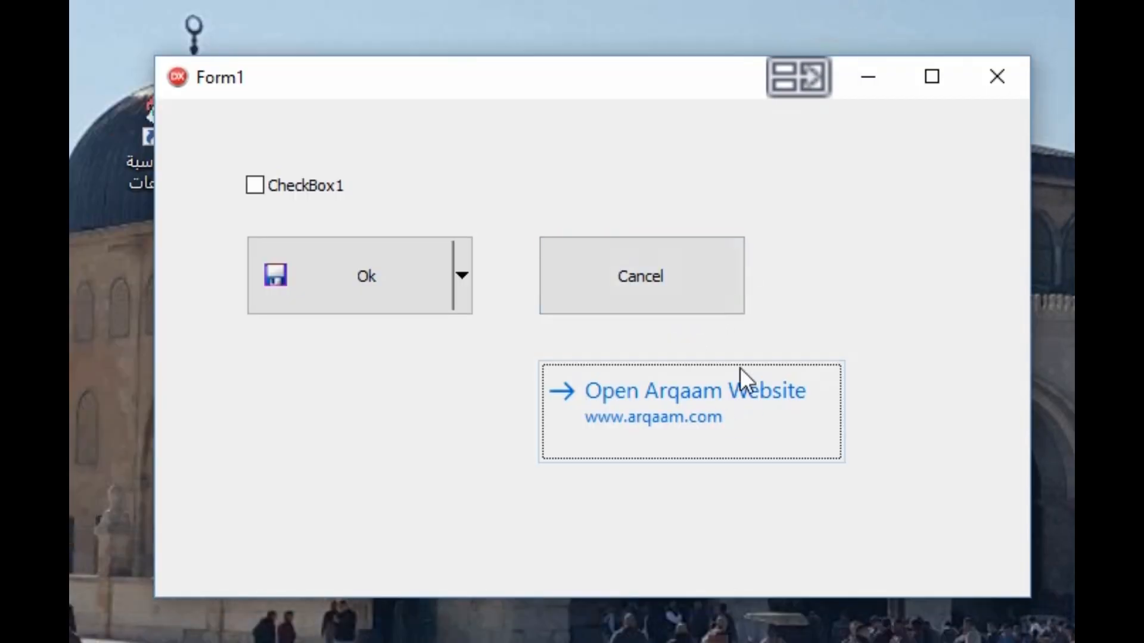
click(608, 283)
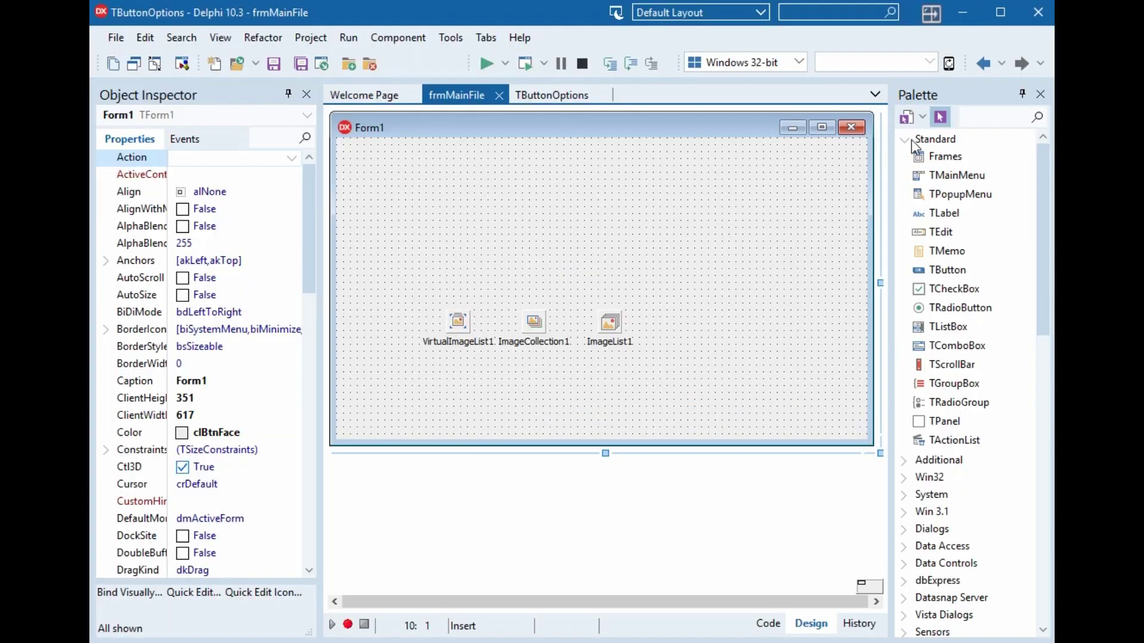
- Add a TButton from the Standard palette, move it to the top-left and make it taller
click(935, 138)
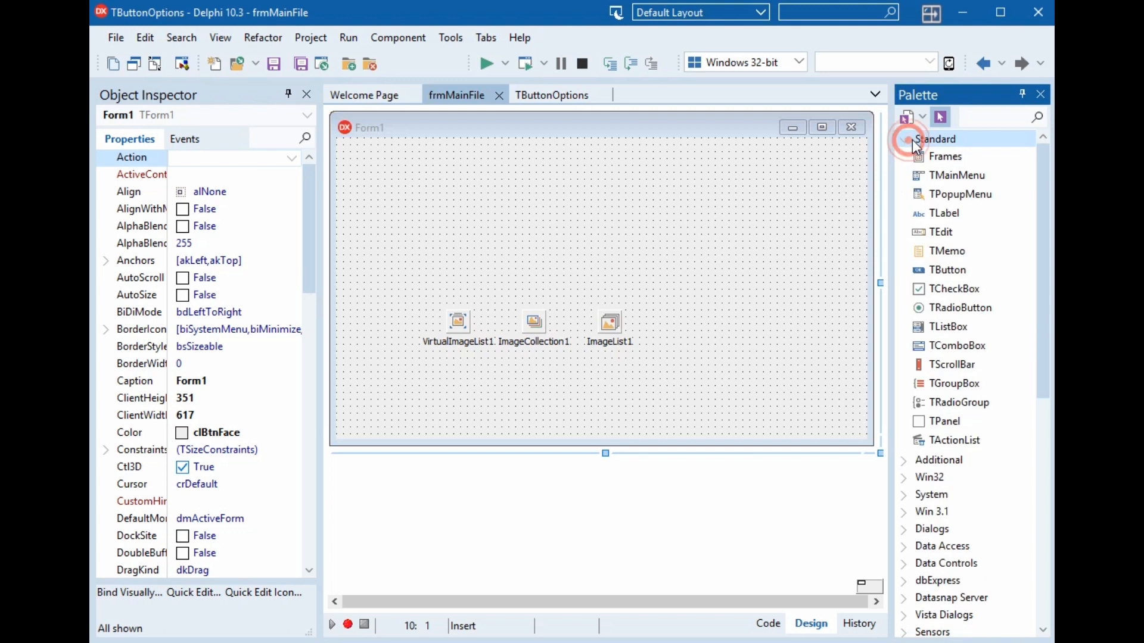
double_click(935, 270)
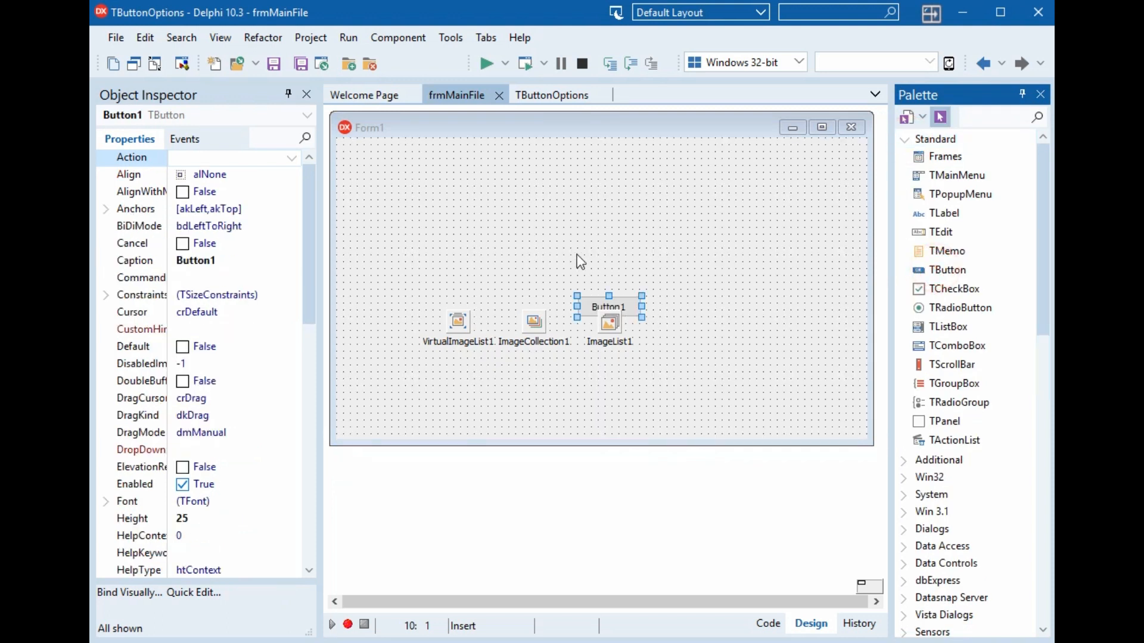
mouse_move(633, 311)
mouse_down()
mouse_move(444, 188)
mouse_move(516, 214)
mouse_up()
click(461, 193)
drag(169, 300, 195, 301)
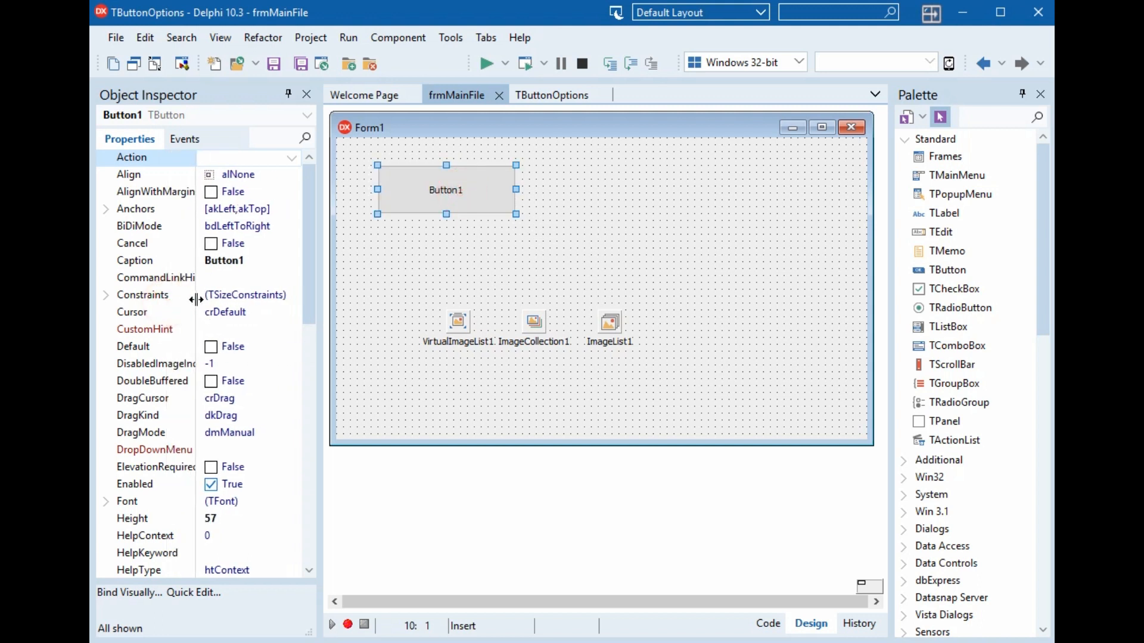
- Set Button1's Images to VirtualImageList1 and its ImageIndex to 7
click(130, 139)
drag(307, 212, 312, 342)
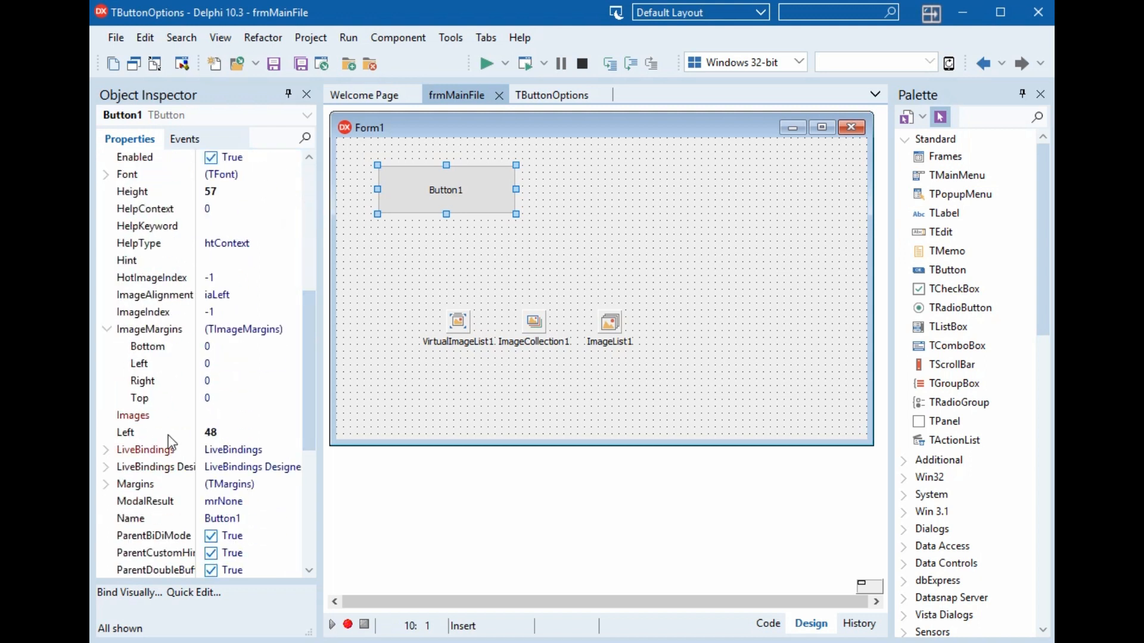
click(186, 417)
click(293, 413)
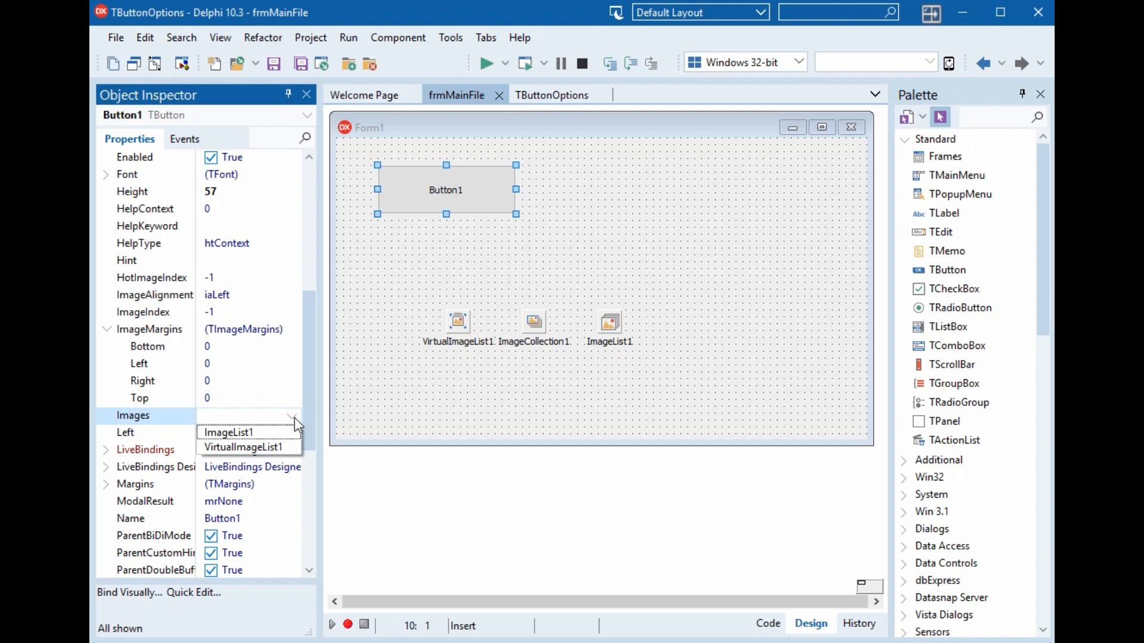
click(255, 442)
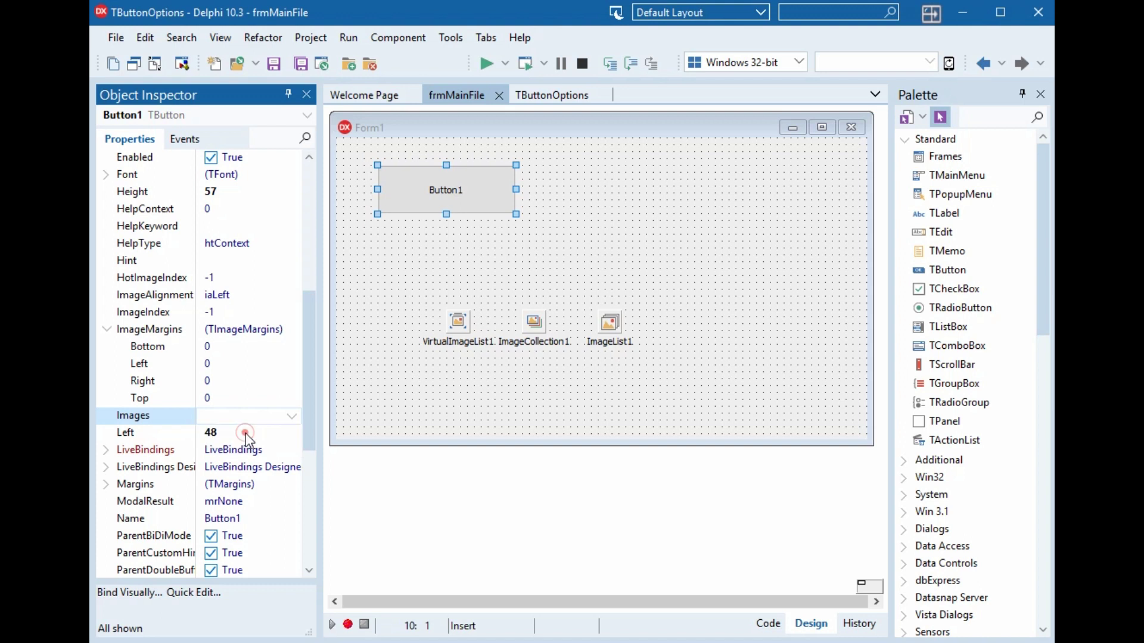
click(292, 417)
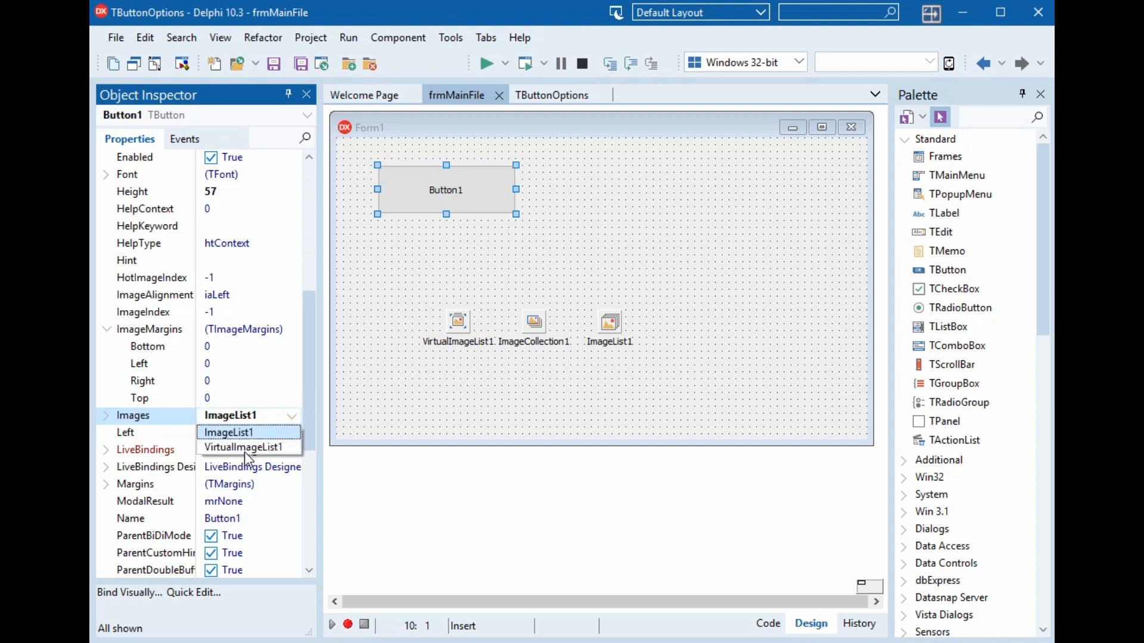
click(237, 449)
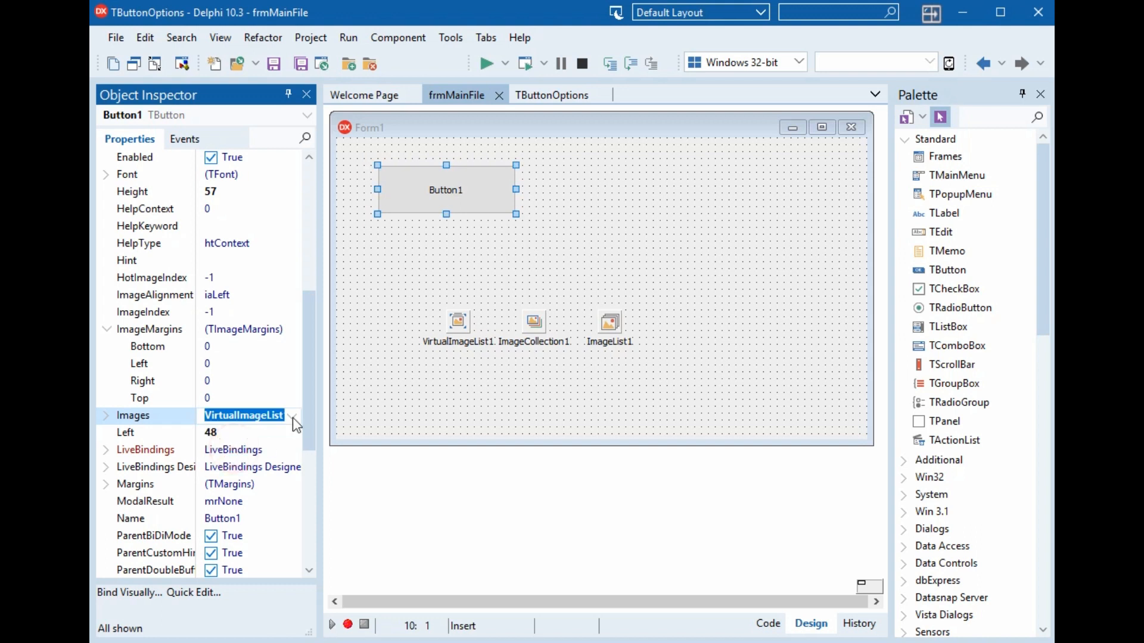
click(115, 334)
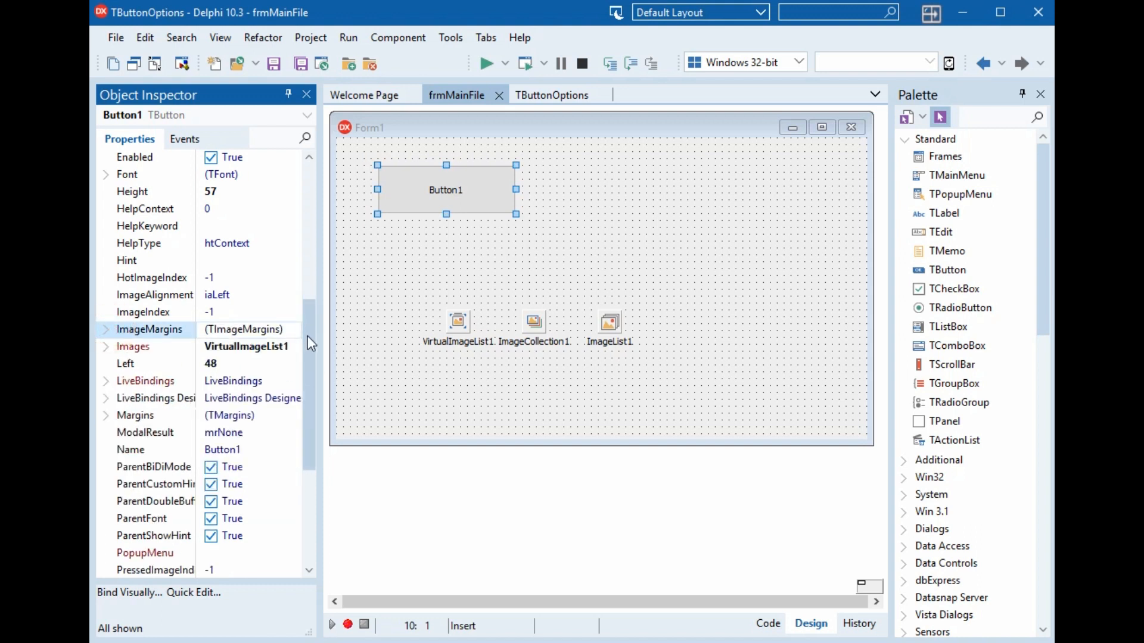
drag(311, 339, 308, 308)
click(255, 364)
click(291, 364)
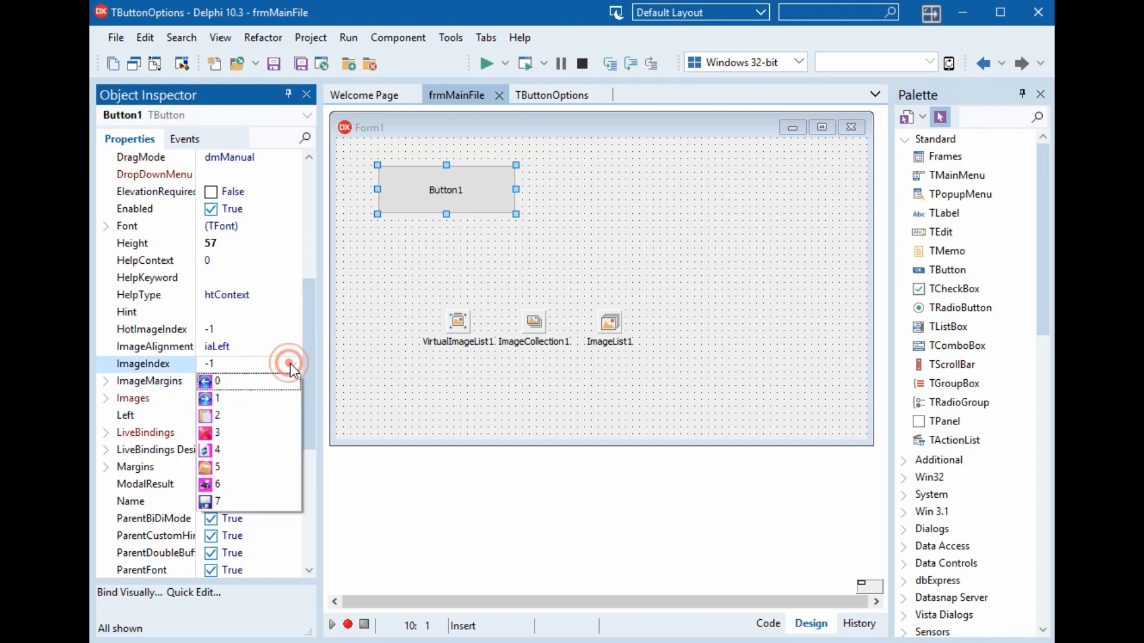
click(223, 502)
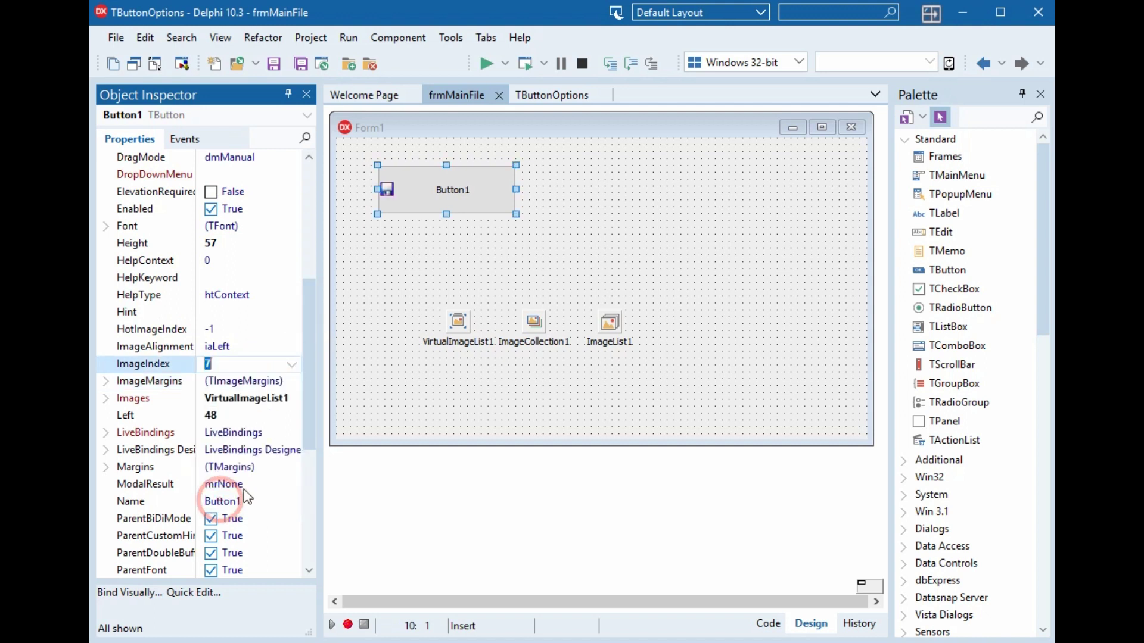
- Give Button1 a left image margin of 10 and the caption Ok
click(106, 380)
click(158, 433)
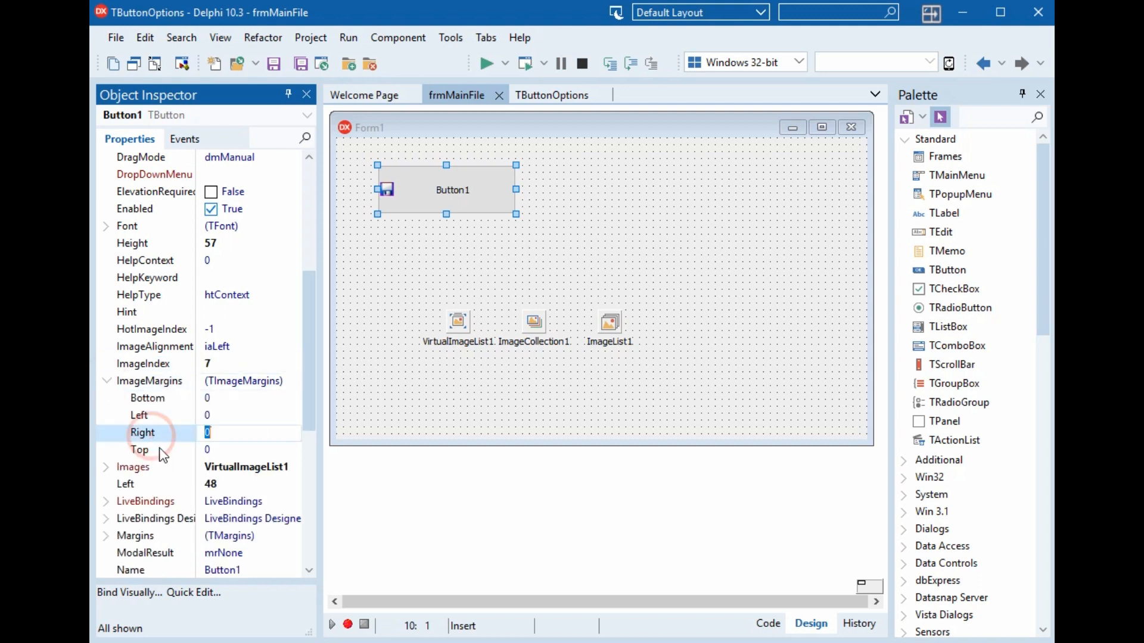
click(143, 414)
text(10)
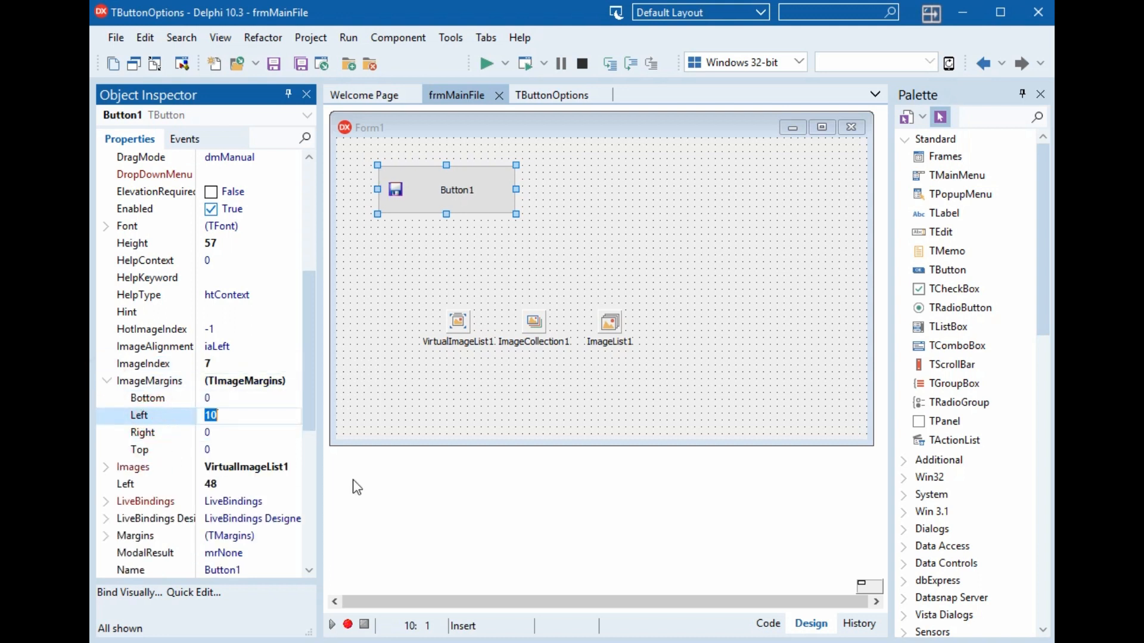
click(474, 196)
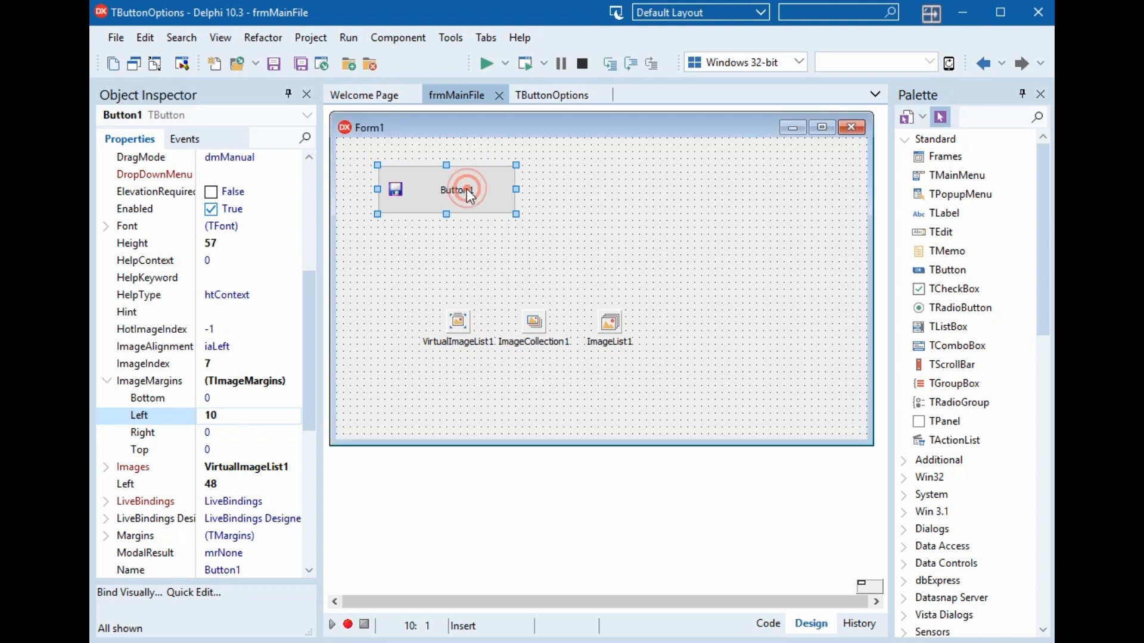
click(141, 384)
scroll(140, 384, up, 5)
scroll(151, 358, up, 5)
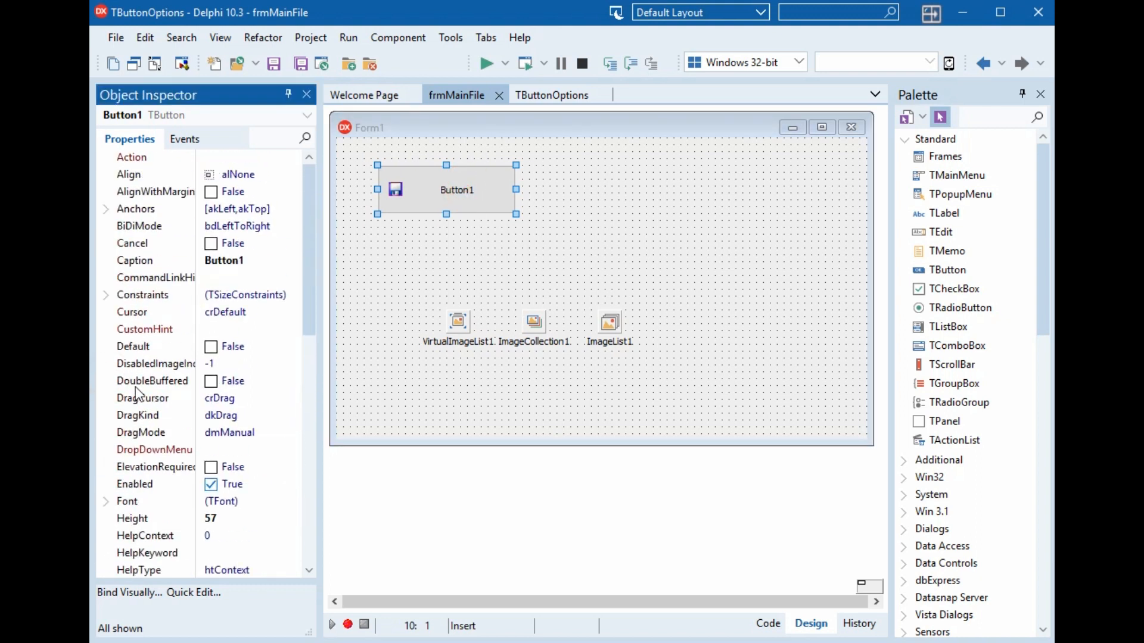
click(135, 260)
text(Ok)
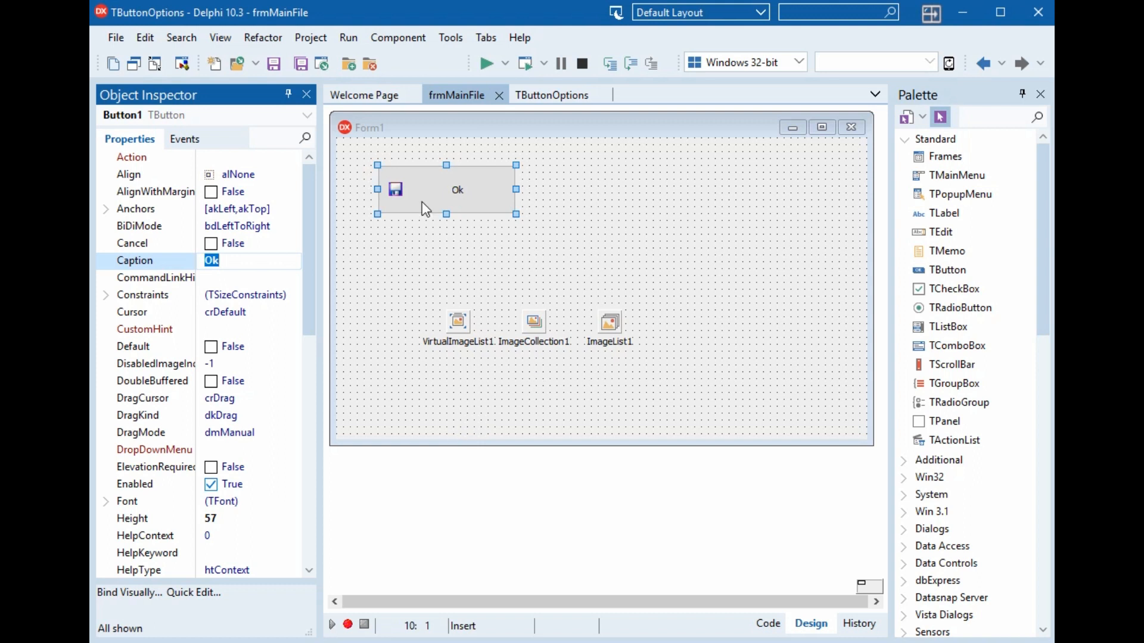
- Run the application, press the Ok button a few times and close the form
click(487, 64)
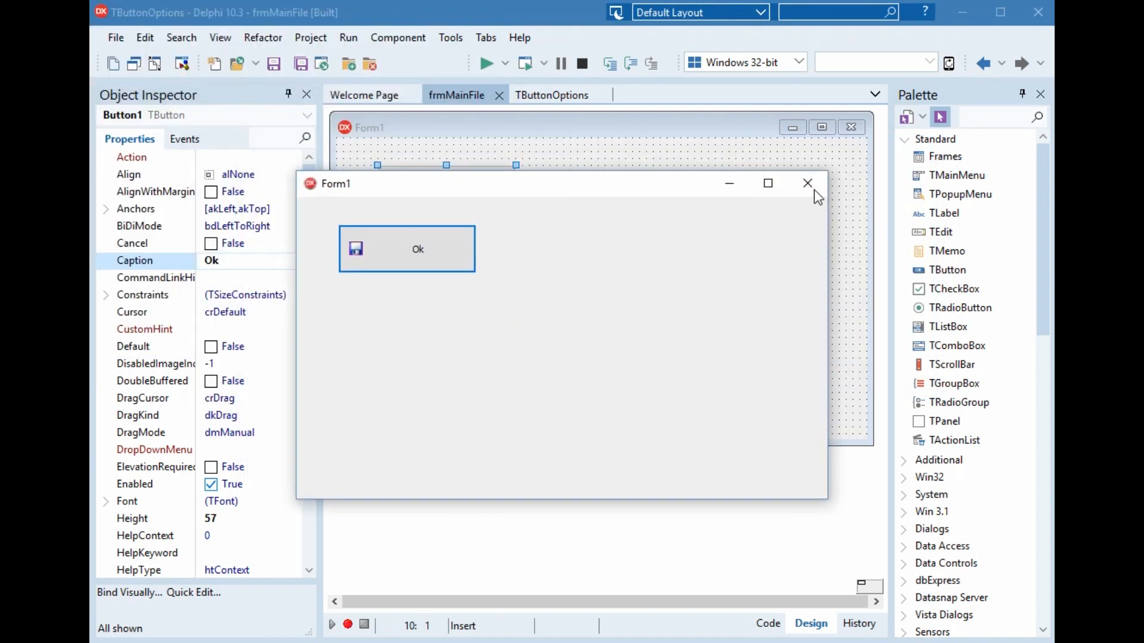
click(355, 251)
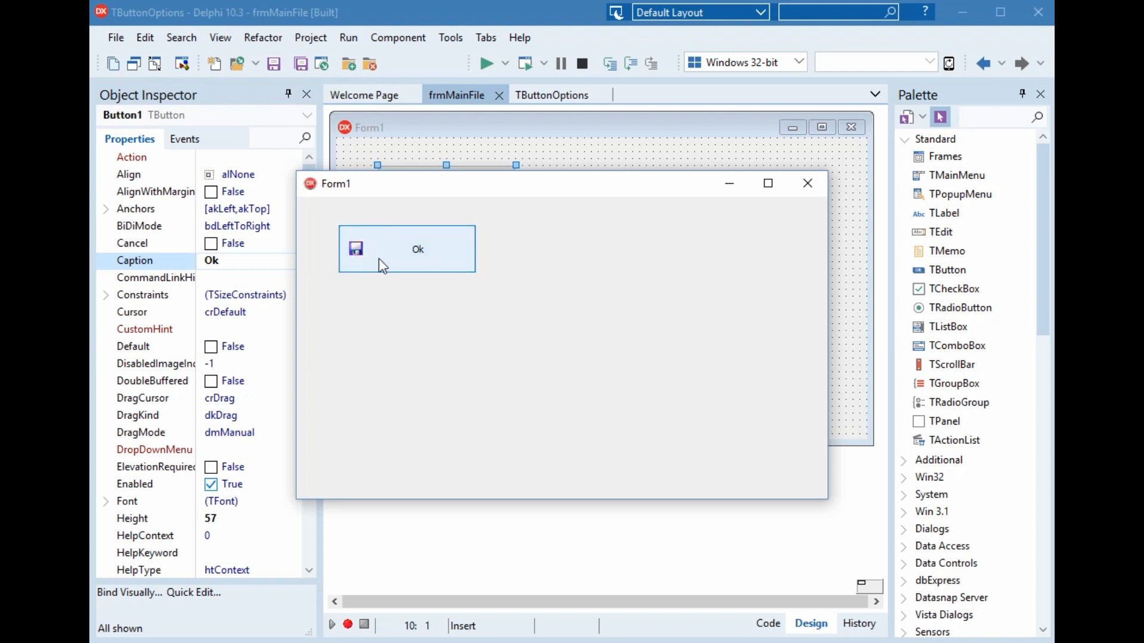
click(434, 266)
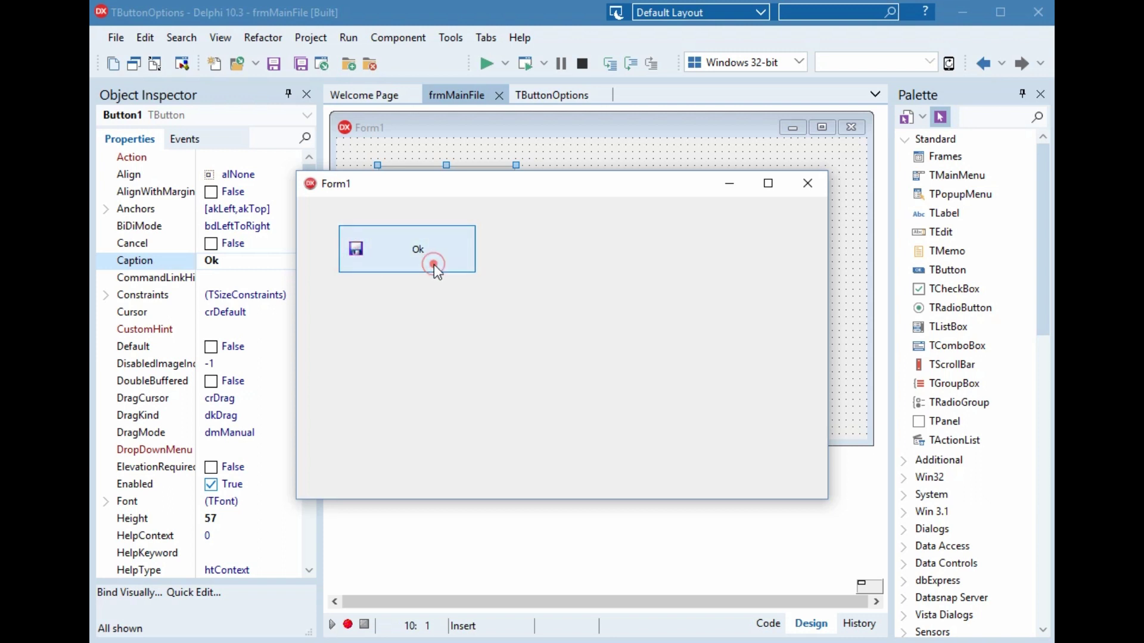
click(388, 252)
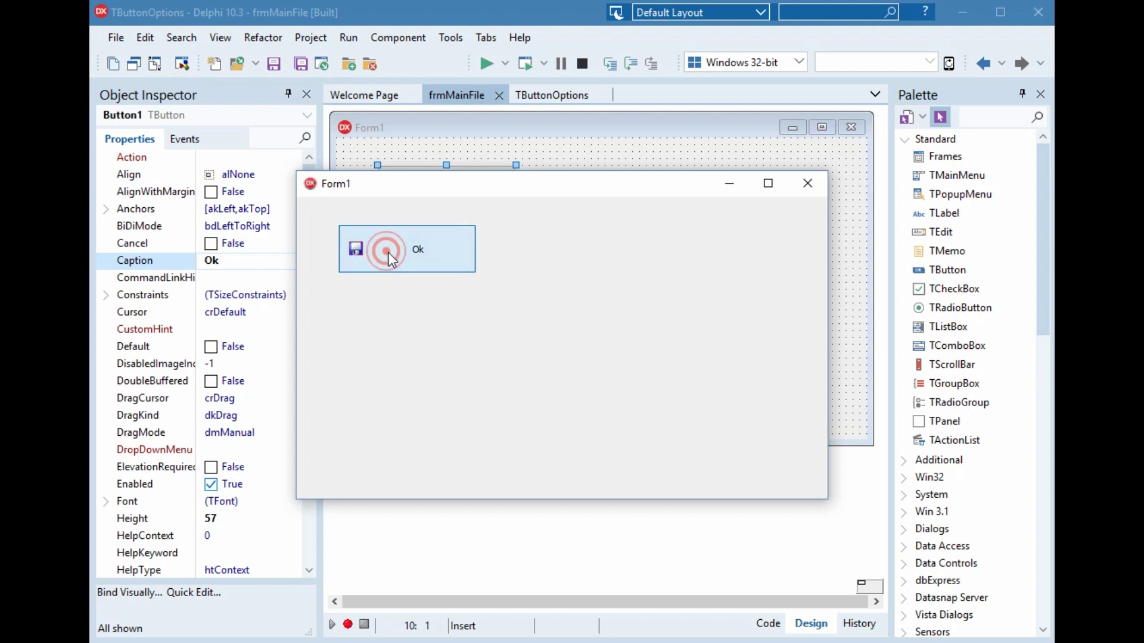
click(807, 185)
- Set Form1's Position to poDesktopCenter and reselect the Ok button
click(606, 226)
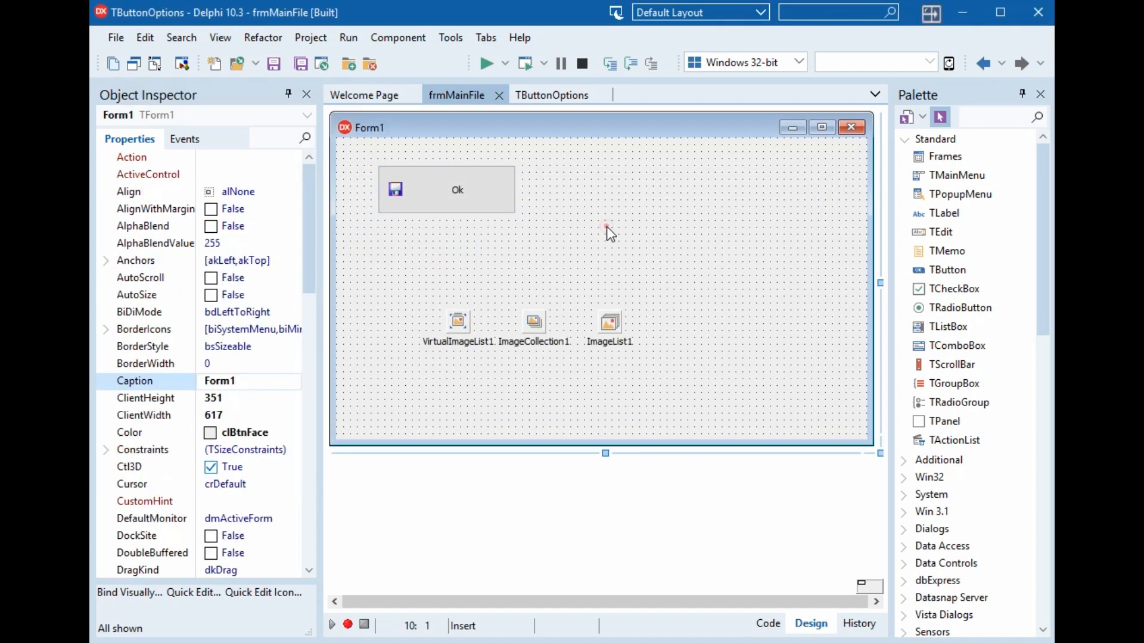
drag(310, 311, 308, 501)
click(242, 331)
click(293, 331)
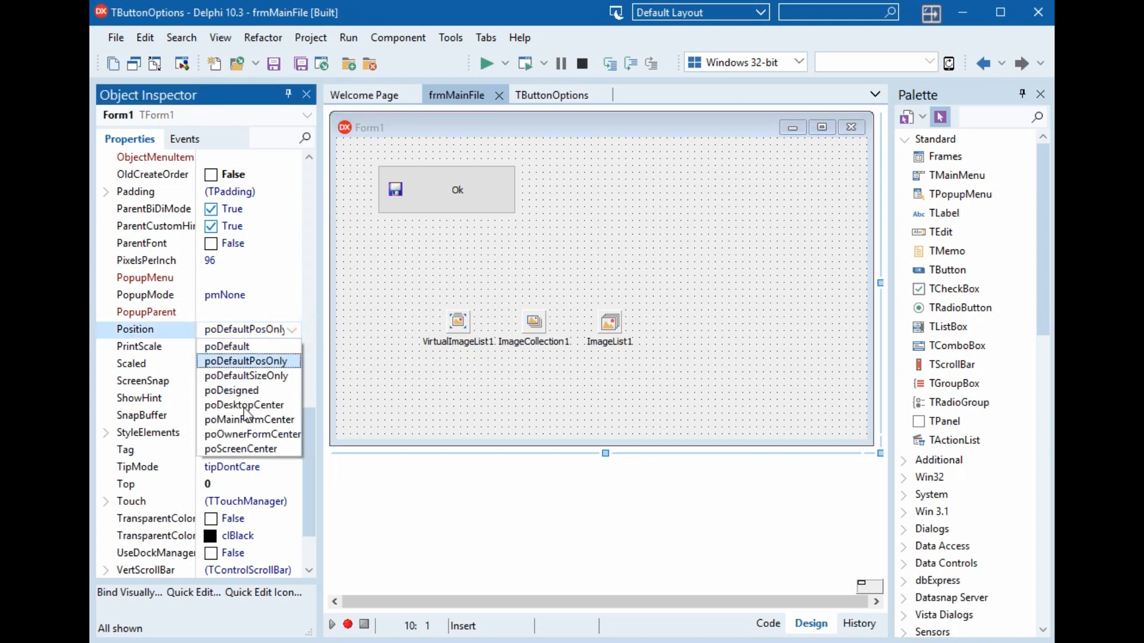
click(243, 407)
click(439, 199)
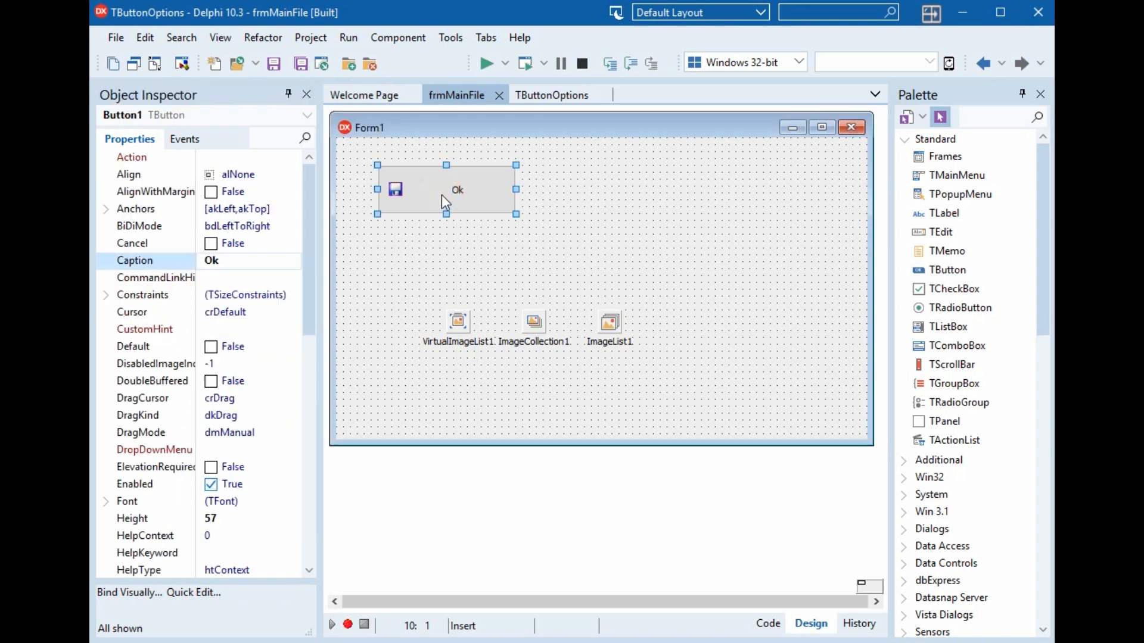
drag(308, 288, 305, 314)
- Filter the Object Inspector to the image index properties and browse through them
click(305, 138)
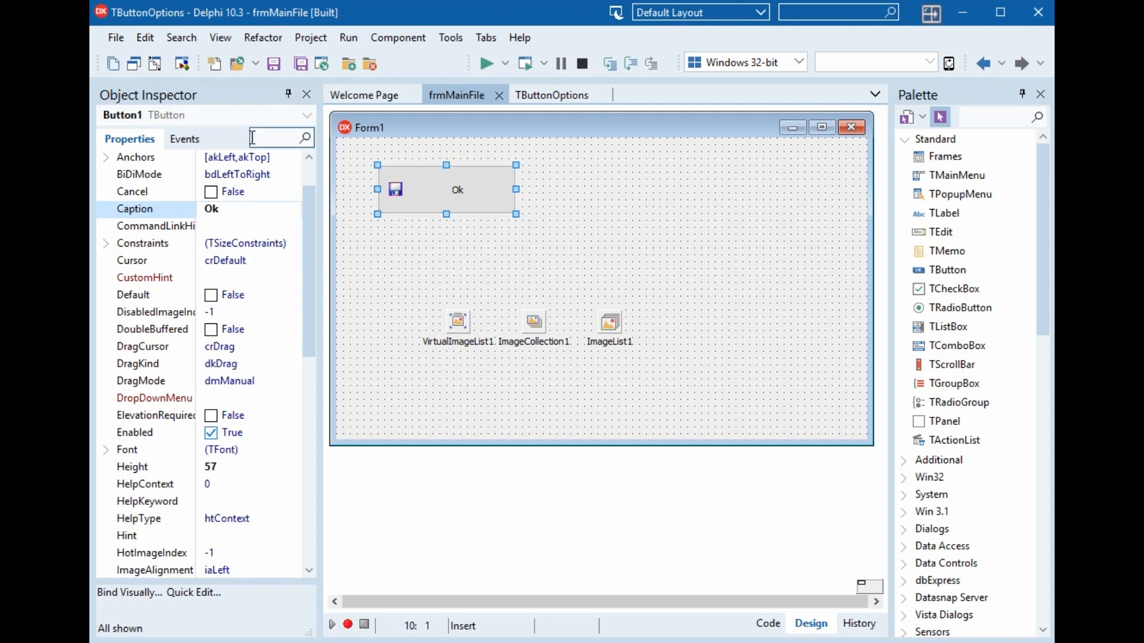
text(image)
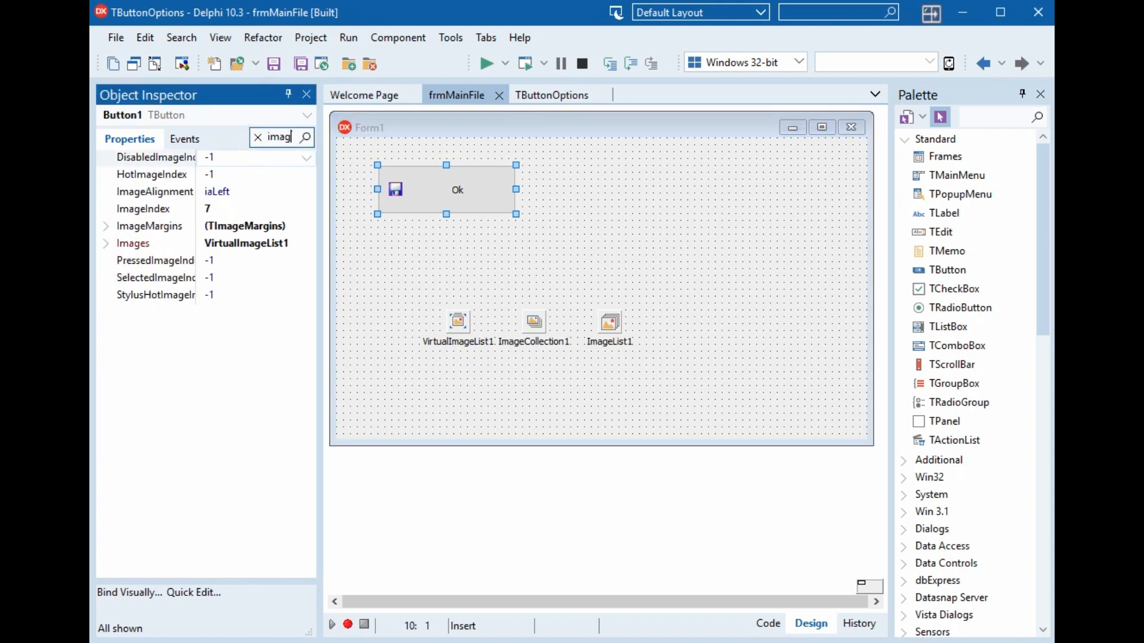
click(157, 158)
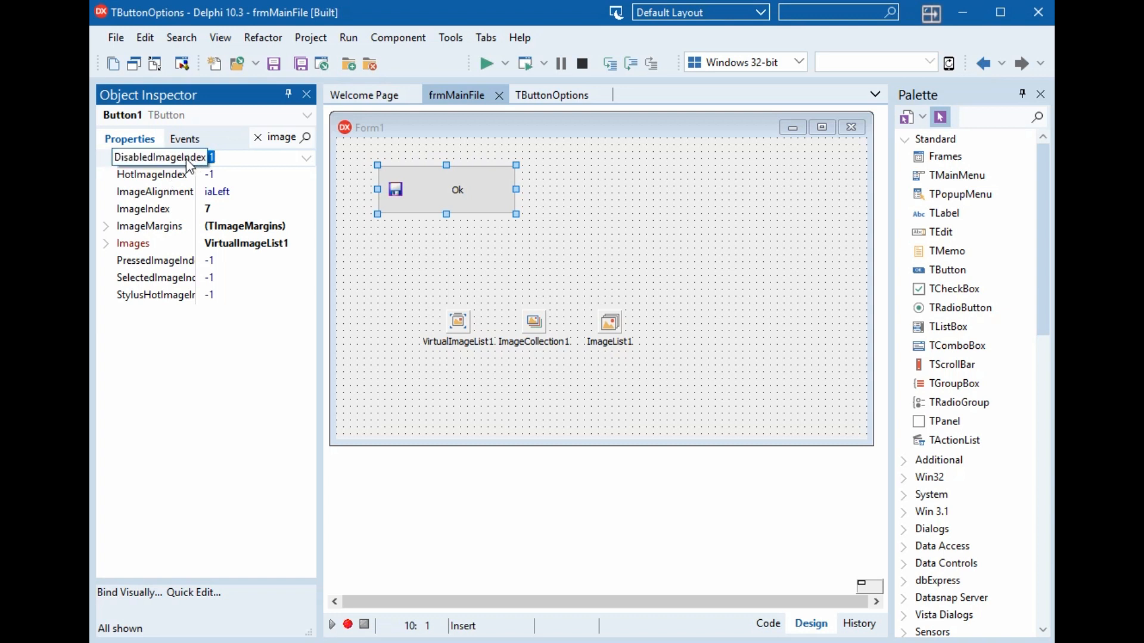
drag(196, 175, 218, 174)
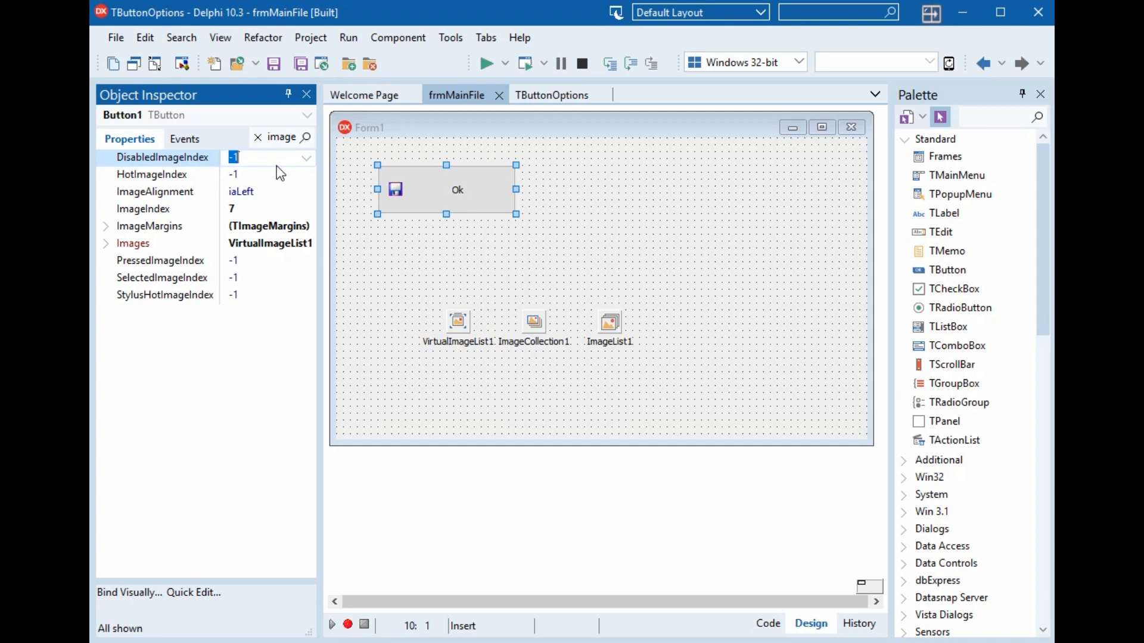
click(157, 175)
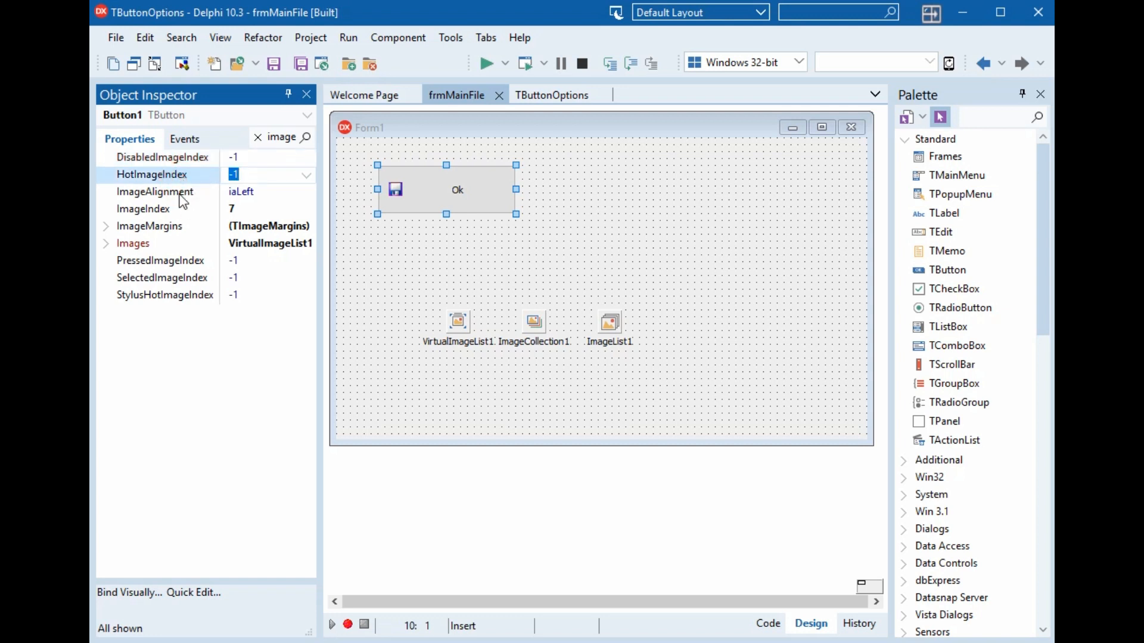
click(161, 191)
click(176, 209)
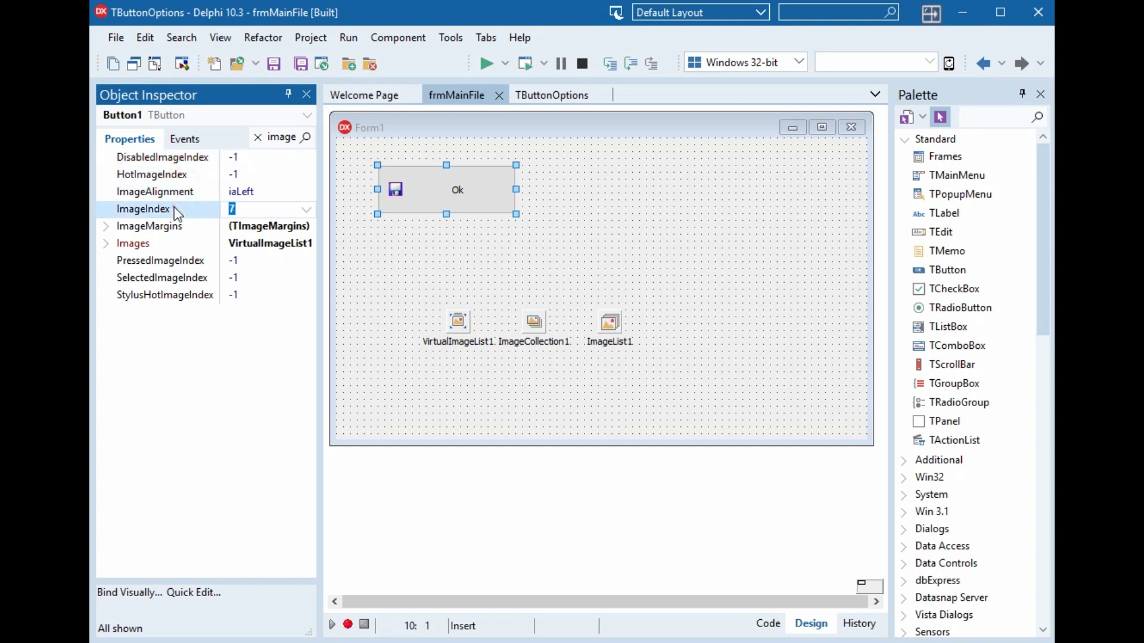
click(165, 260)
click(162, 278)
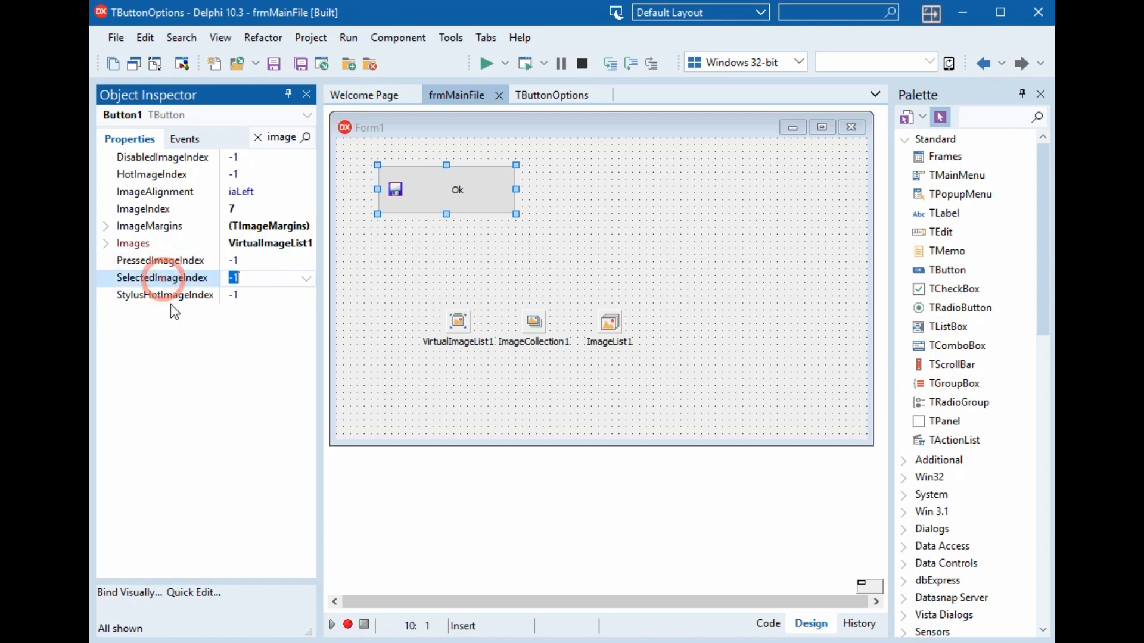
click(165, 295)
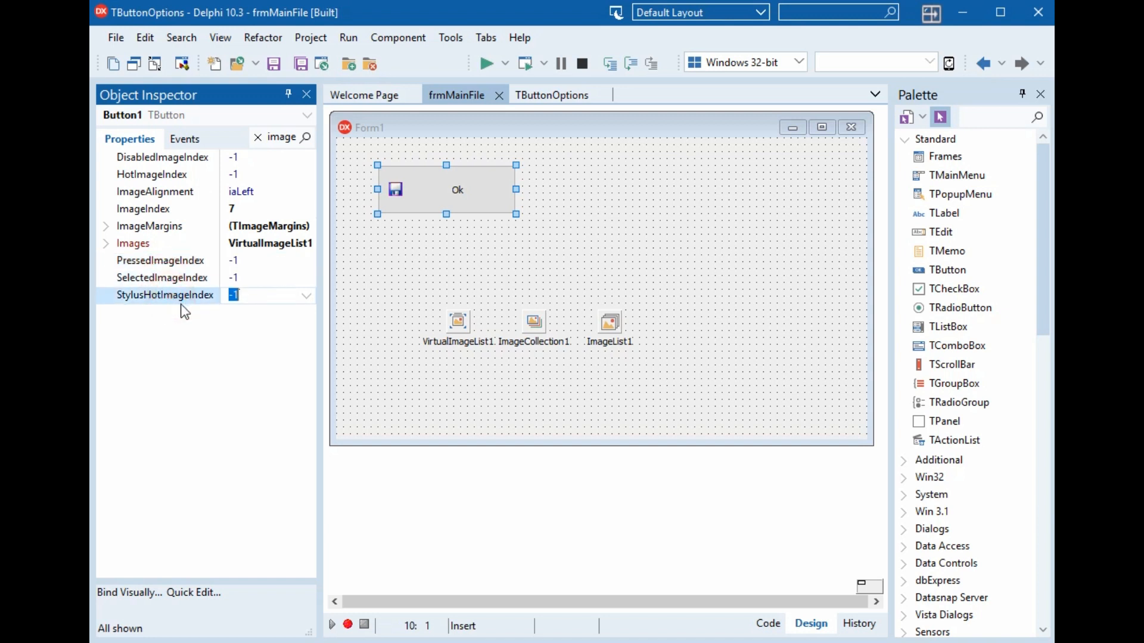
- Set Disabled 3, Hot 5, Pressed 6, Selected 2 and StylusHot 4 image indices
click(296, 157)
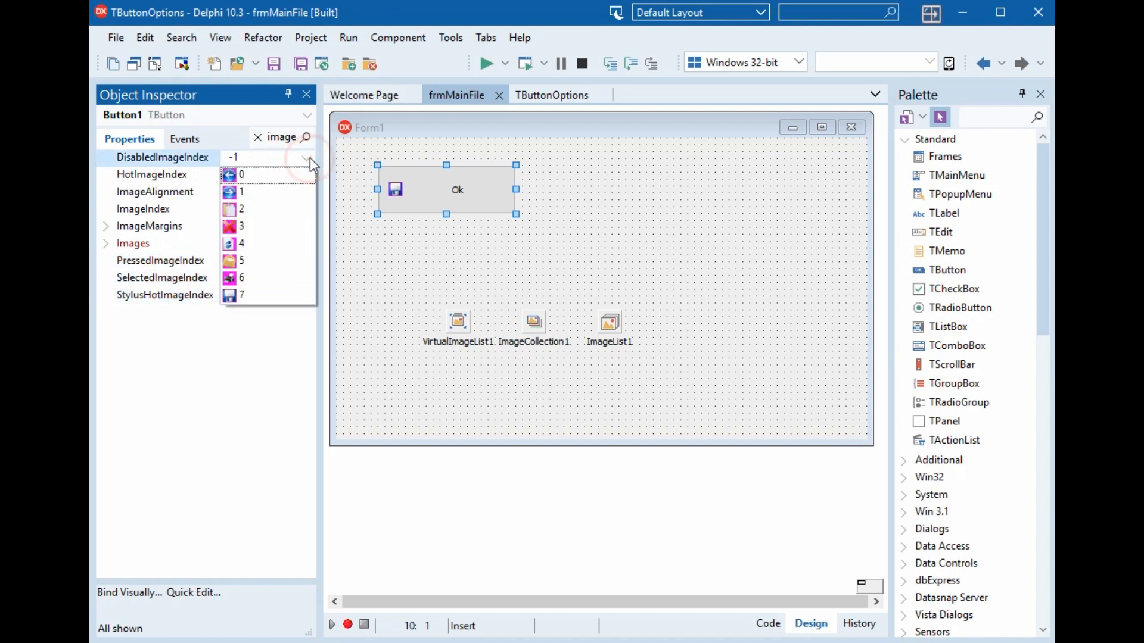
click(240, 225)
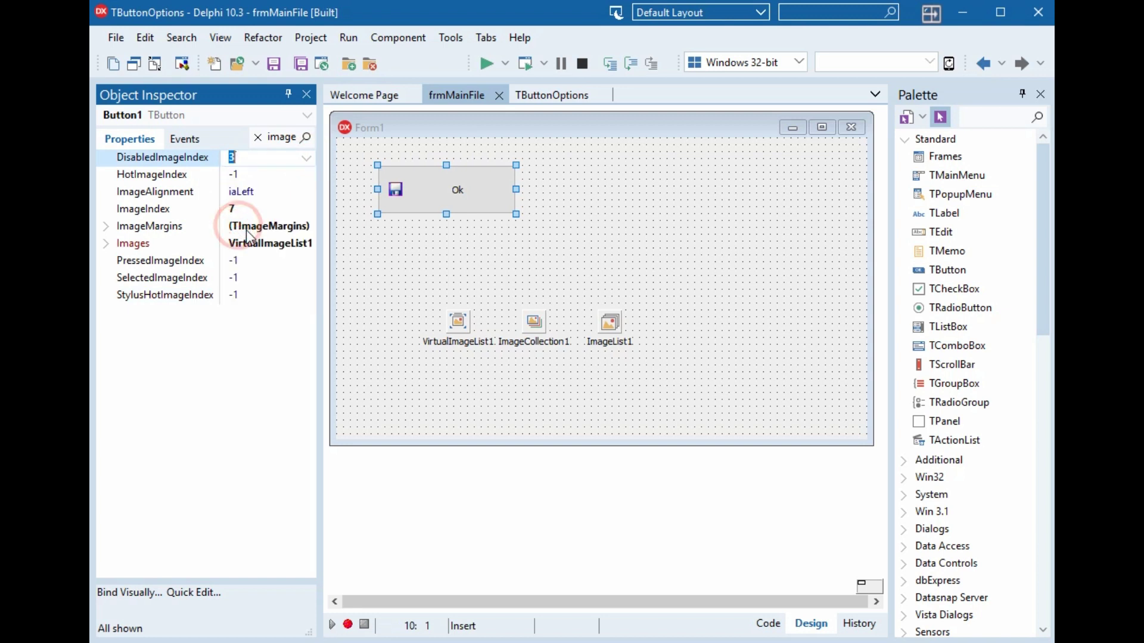
click(264, 175)
click(310, 178)
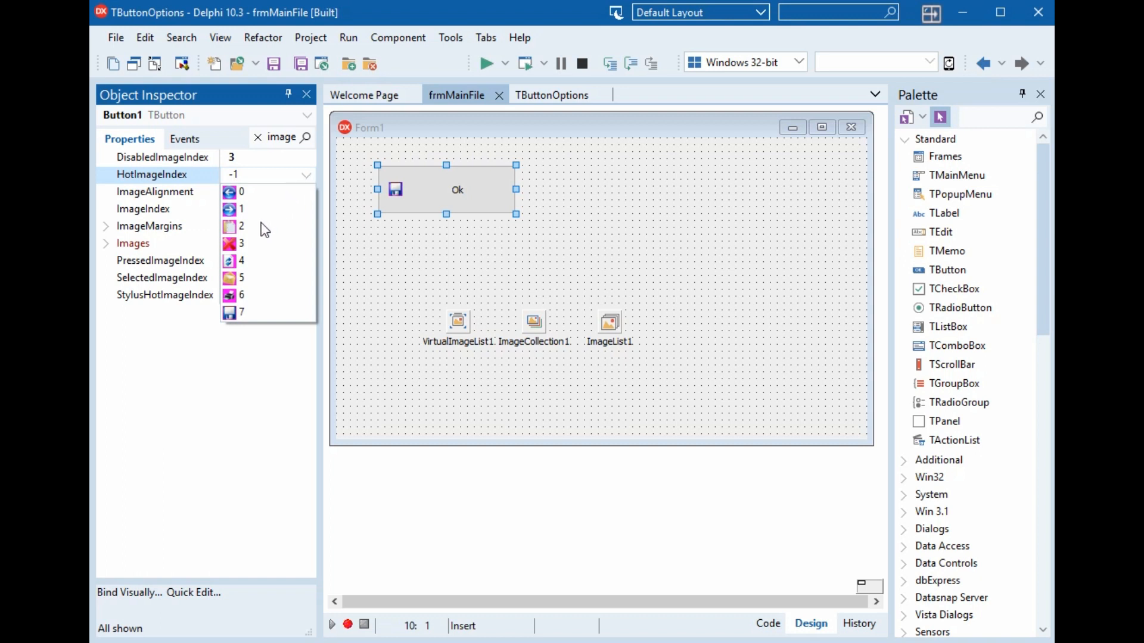
click(236, 278)
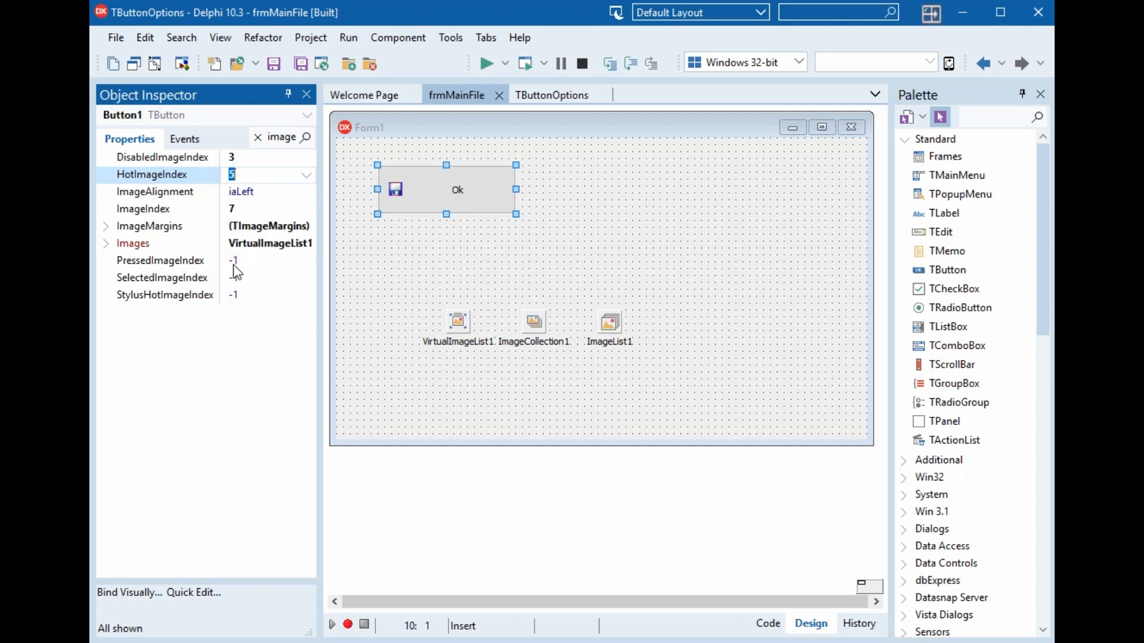
click(176, 265)
click(305, 260)
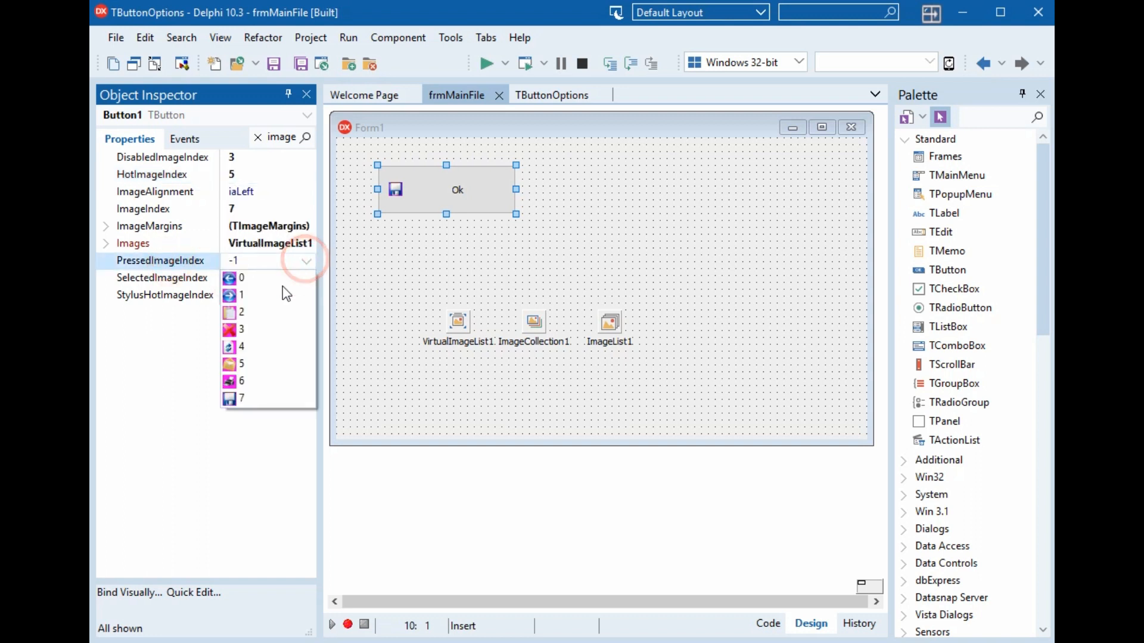
click(244, 381)
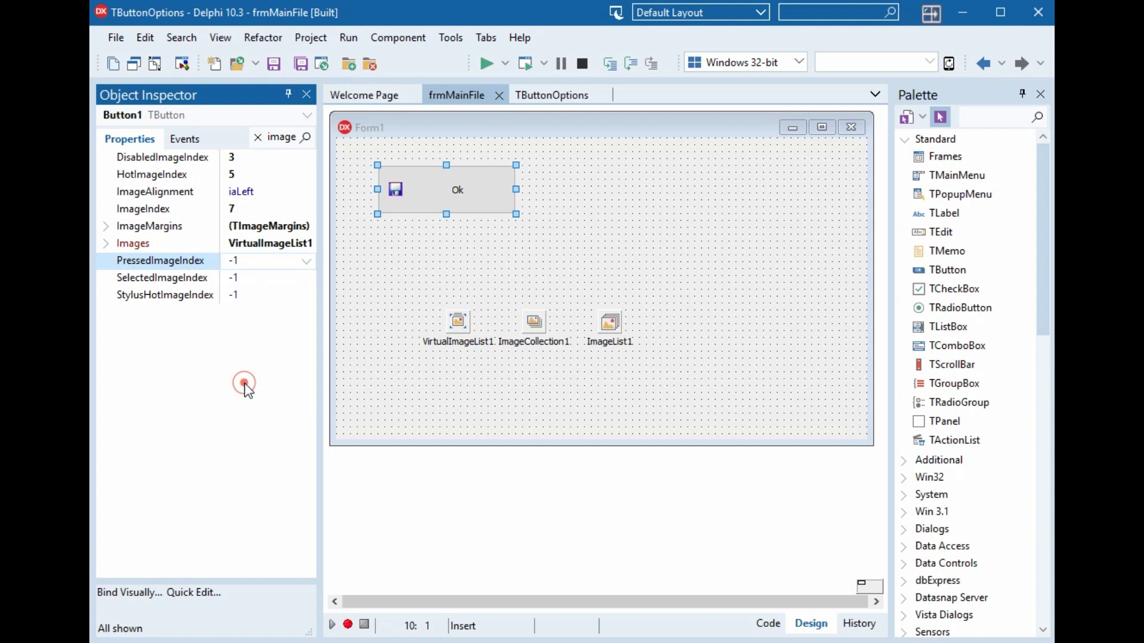
click(304, 284)
click(306, 279)
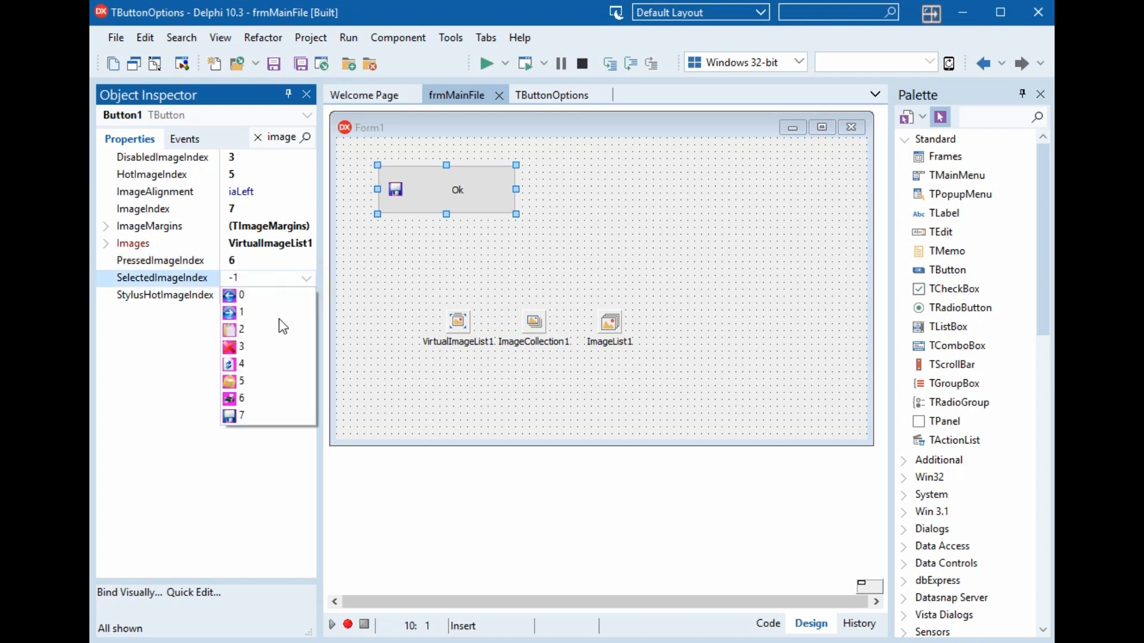
click(247, 329)
click(306, 297)
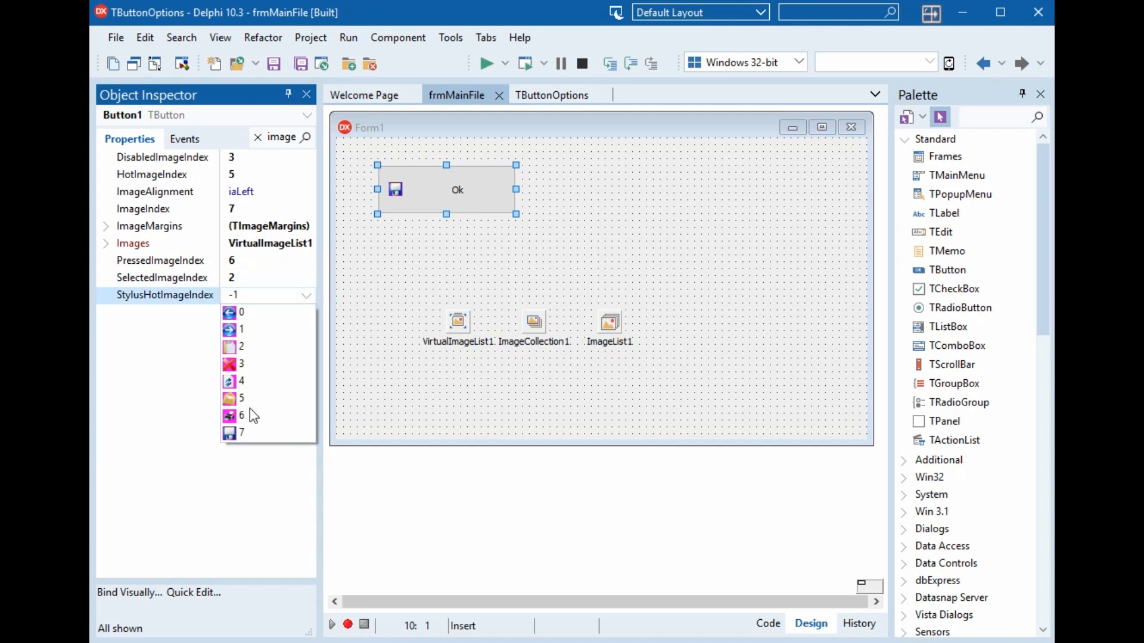
click(237, 381)
- Clear the filter, move CheckBox1 beside the Ok button and create its OnClick handler
click(456, 184)
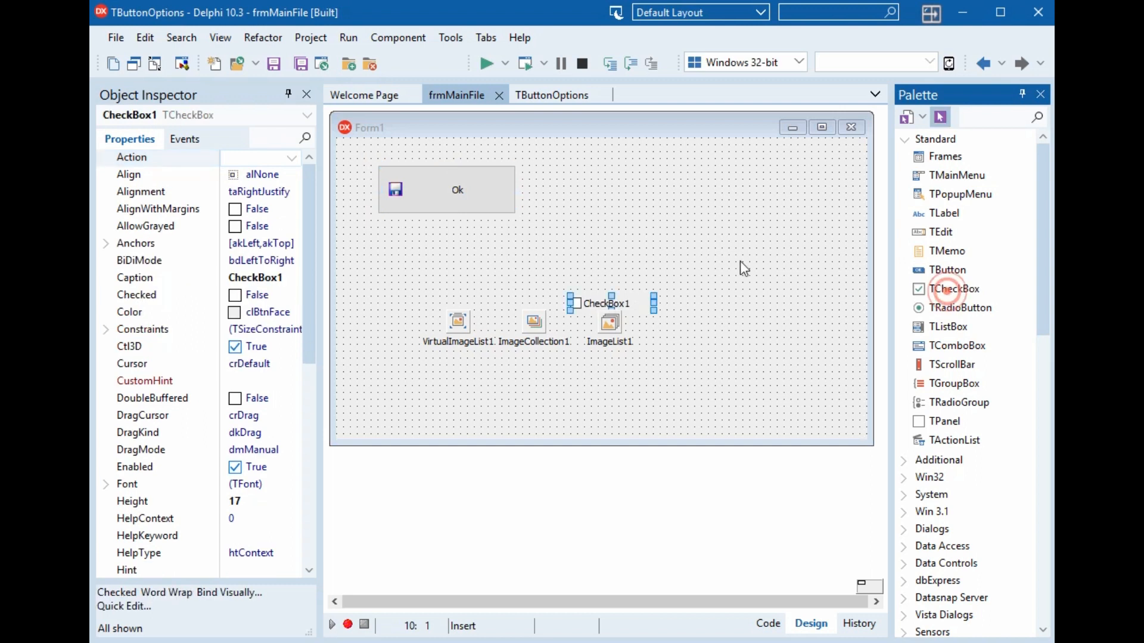
drag(610, 309, 598, 195)
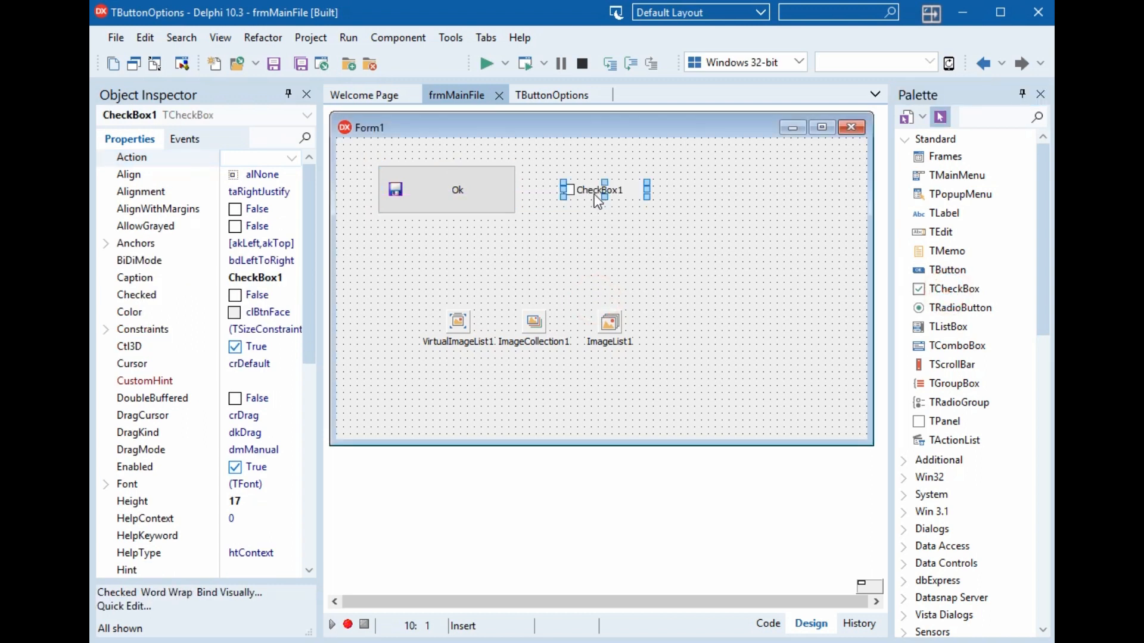
double_click(598, 195)
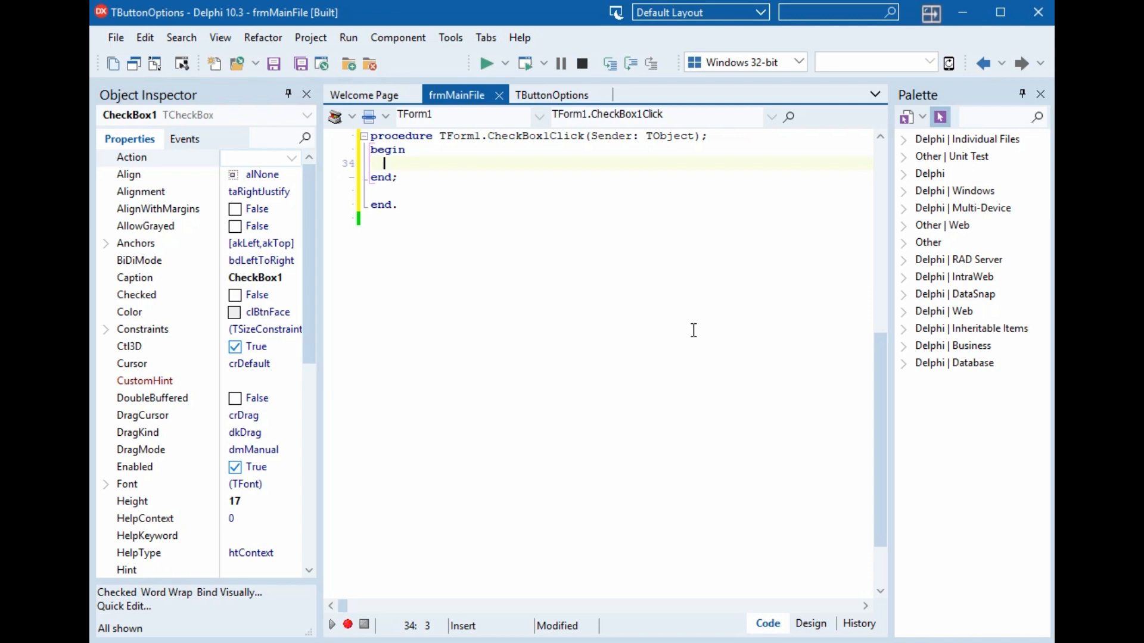
text(bu)
- Write Button1.Enabled := Not Button1.Enabled; in CheckBox1Click and run with F9
key(Return)
text(Button1.en)
key(Escape)
text(abled := Not )
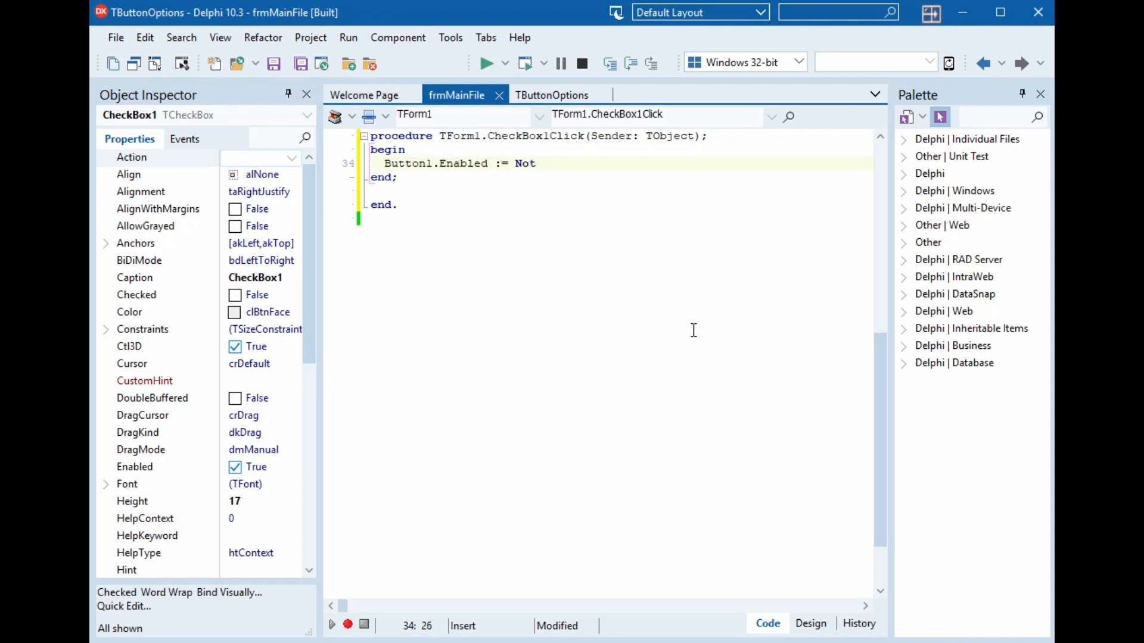
text(Butt)
key(Return)
text(.ena)
key(Return)
text(;)
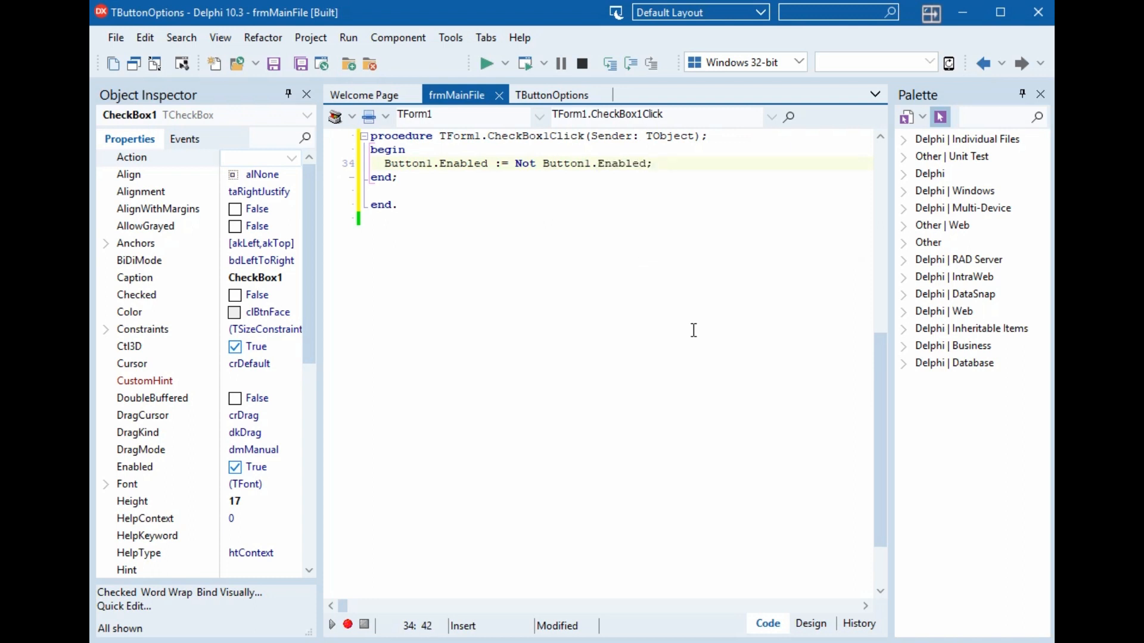
key(F9)
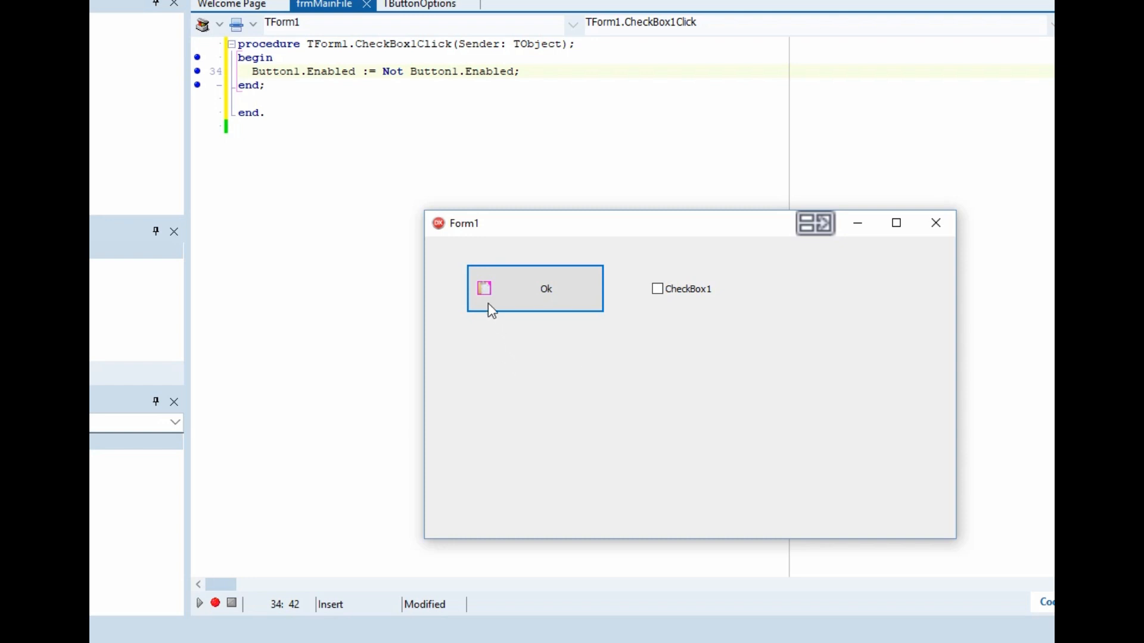
- Tab to the checkbox, press Ok twice, then close the running Form1 window
key(Tab)
key(Tab)
key(Tab)
key(Tab)
key(Tab)
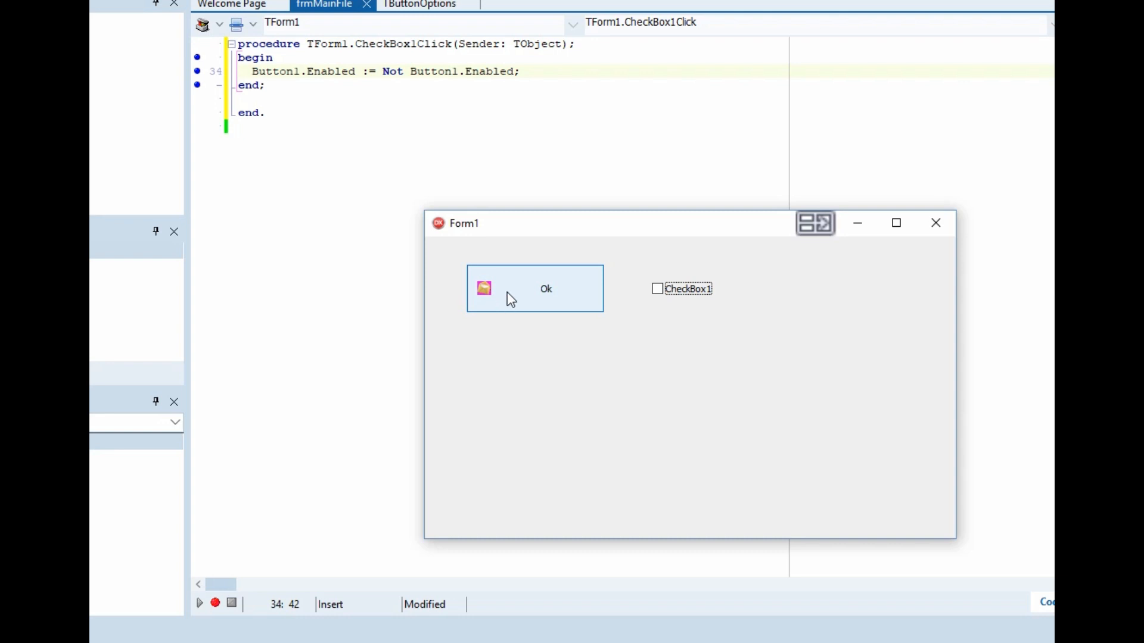
click(507, 292)
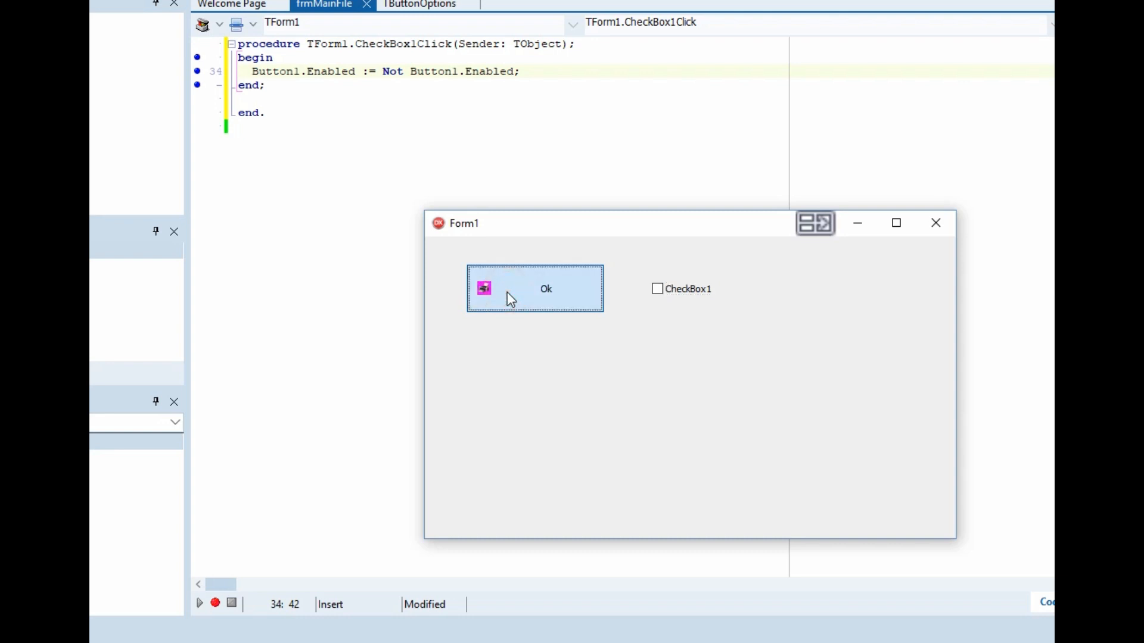
click(507, 292)
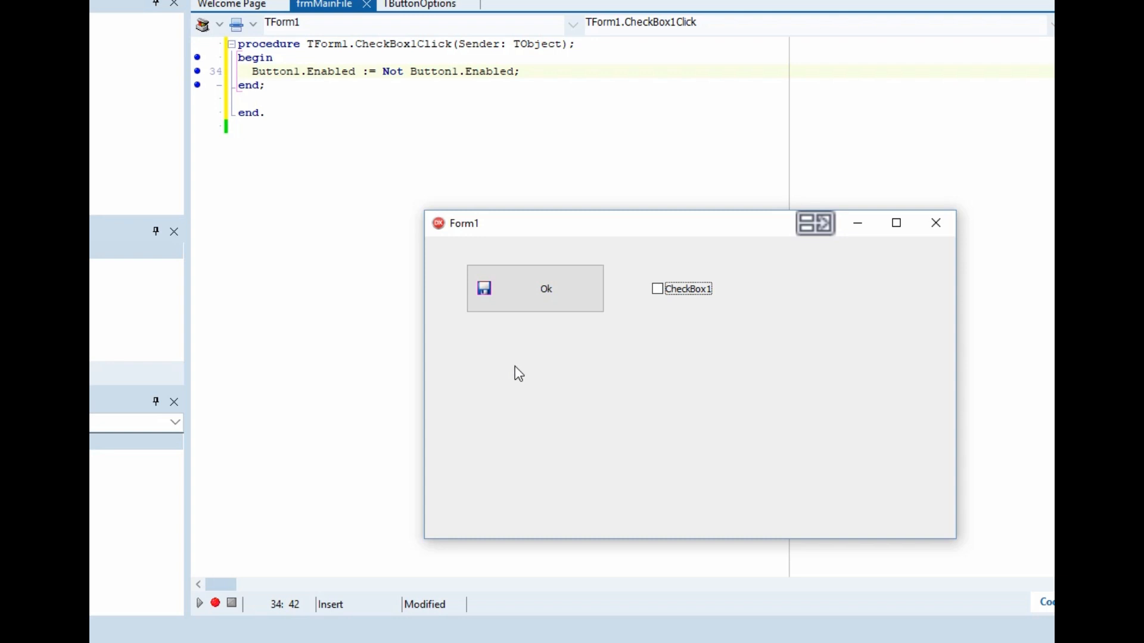
key(Tab)
key(Tab)
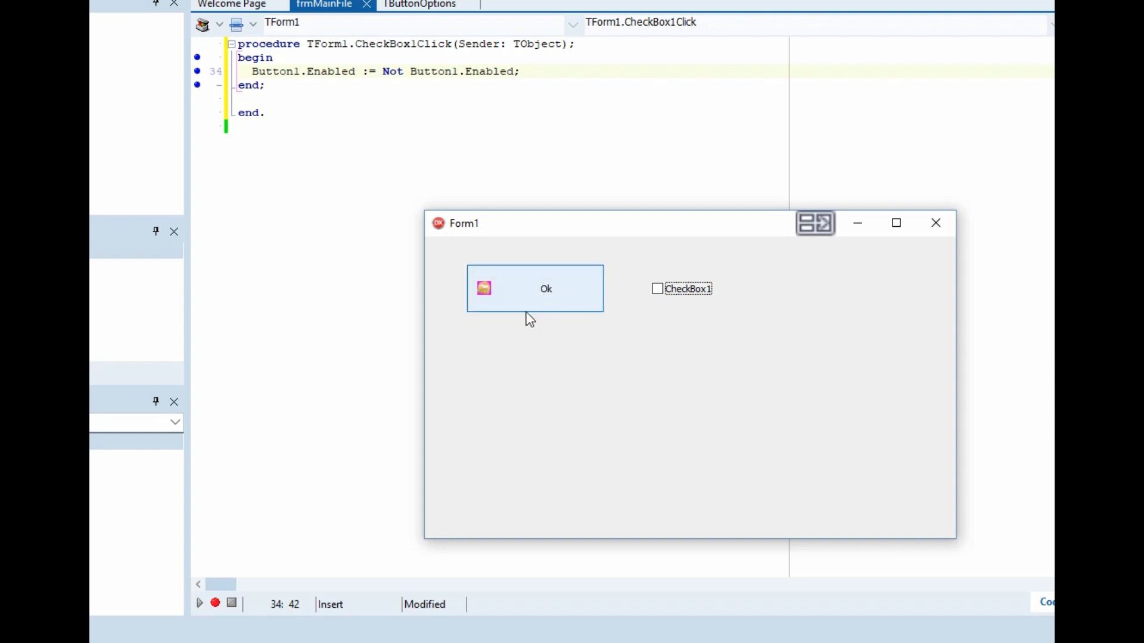
click(936, 223)
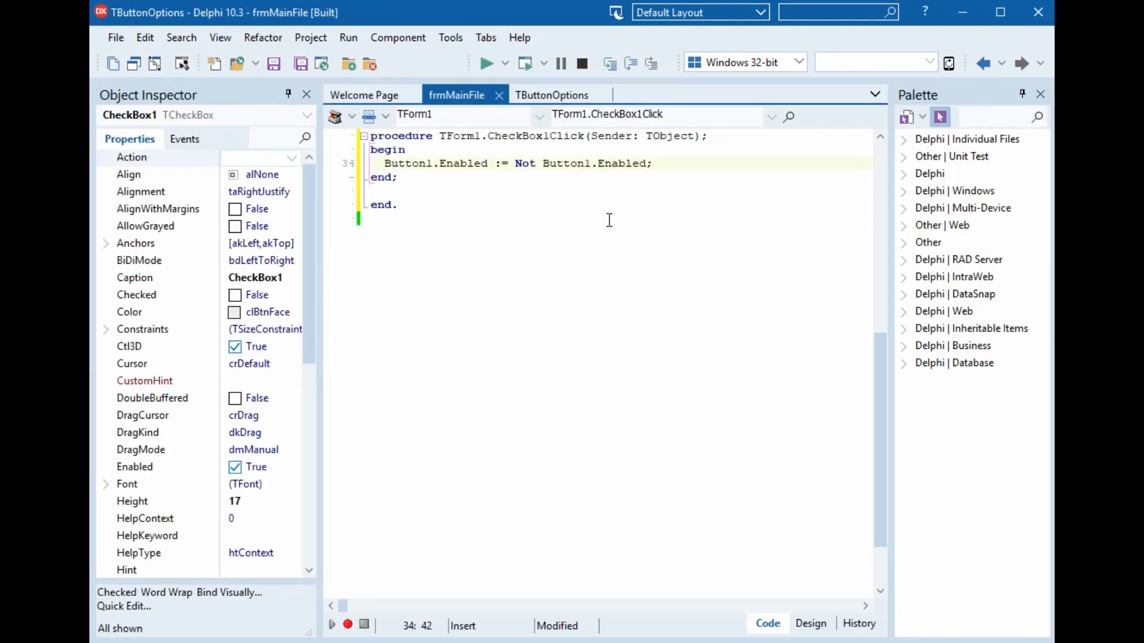
- Add Button2 beside Ok, move CheckBox1 above Ok and size Button2 to match
key(F12)
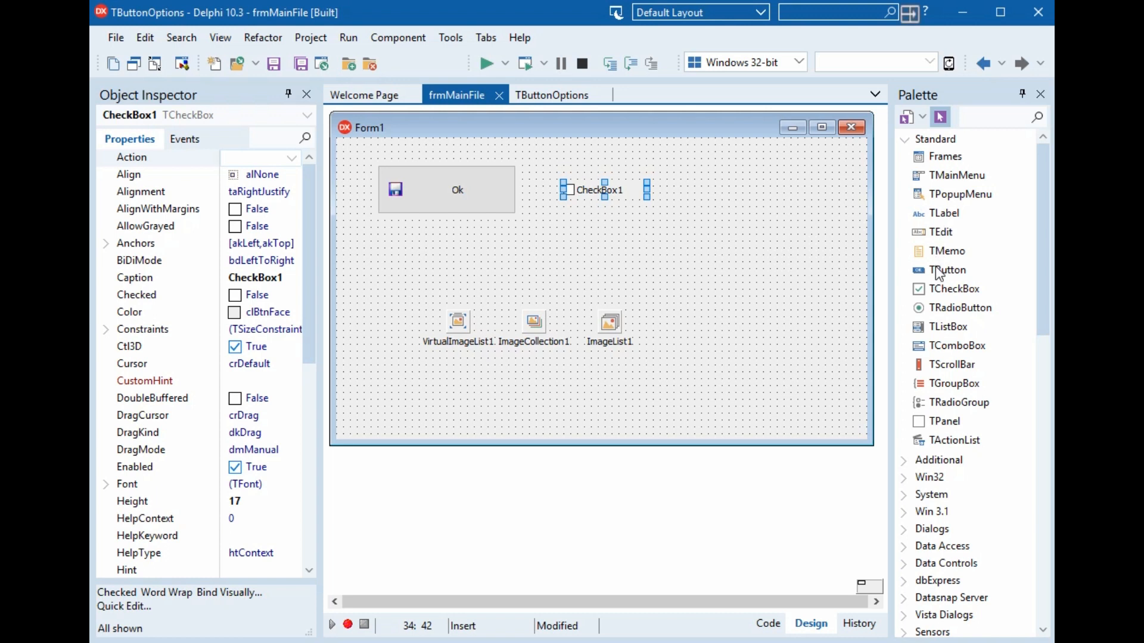
double_click(947, 270)
drag(593, 305, 597, 257)
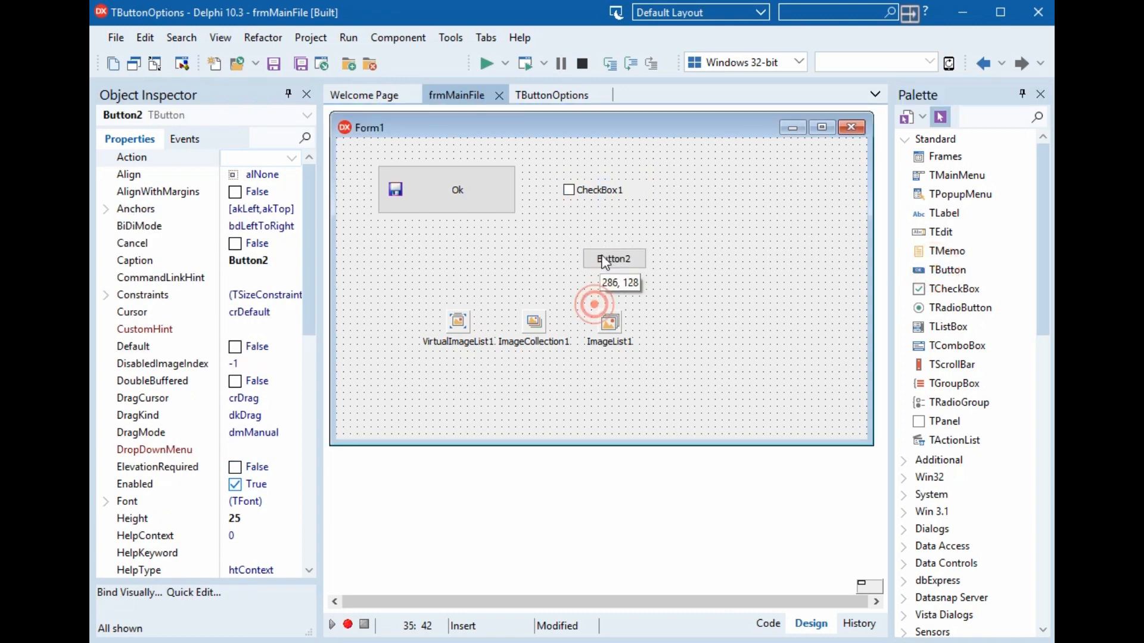
drag(457, 190, 472, 246)
drag(582, 191, 409, 190)
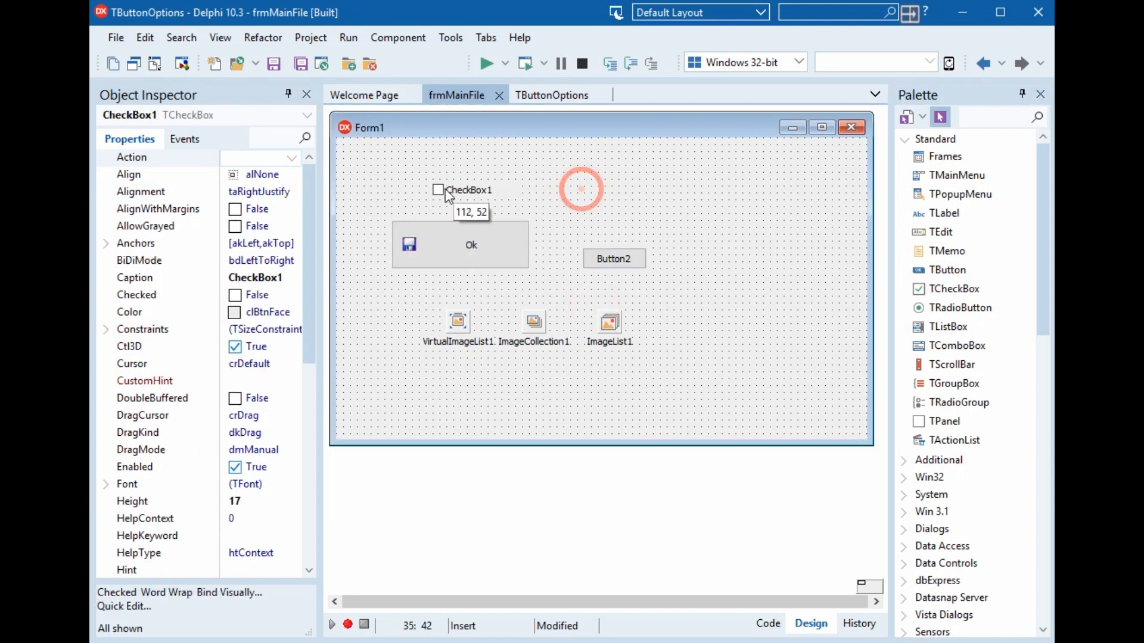
click(471, 245)
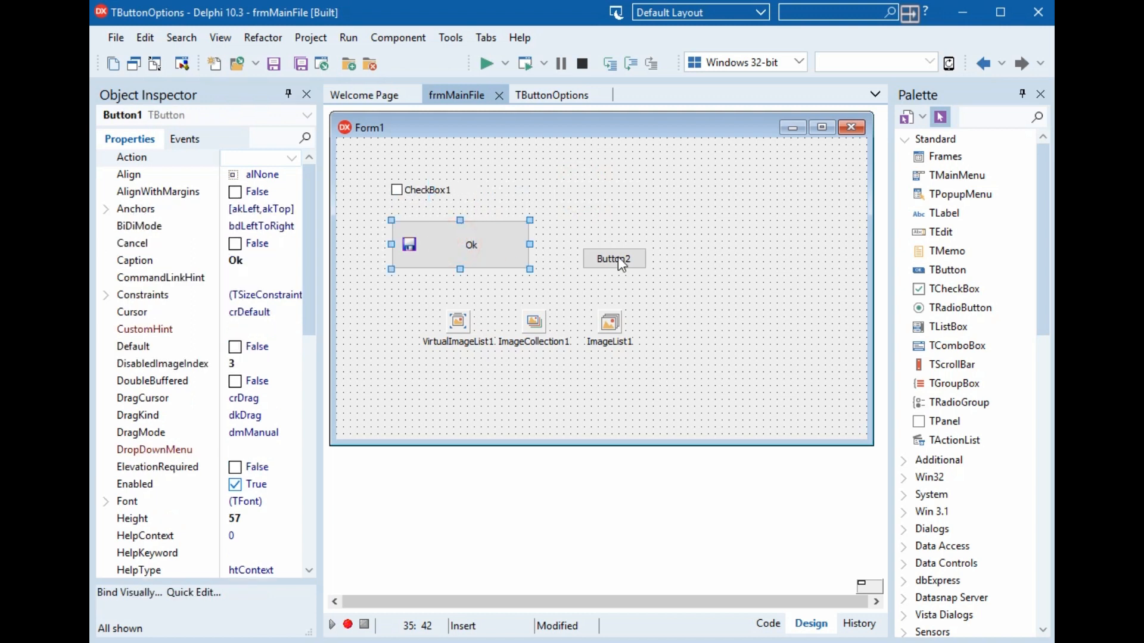
mouse_move(614, 258)
mouse_down()
mouse_move(601, 232)
mouse_move(694, 268)
mouse_up()
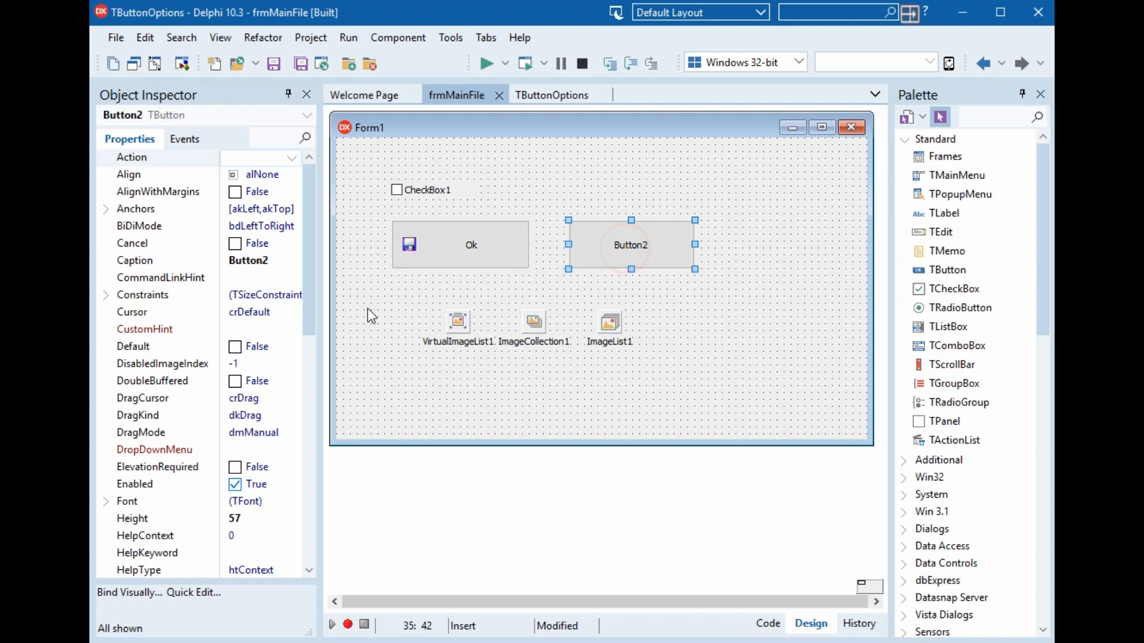
- Set Button2's caption to Cancel
click(184, 260)
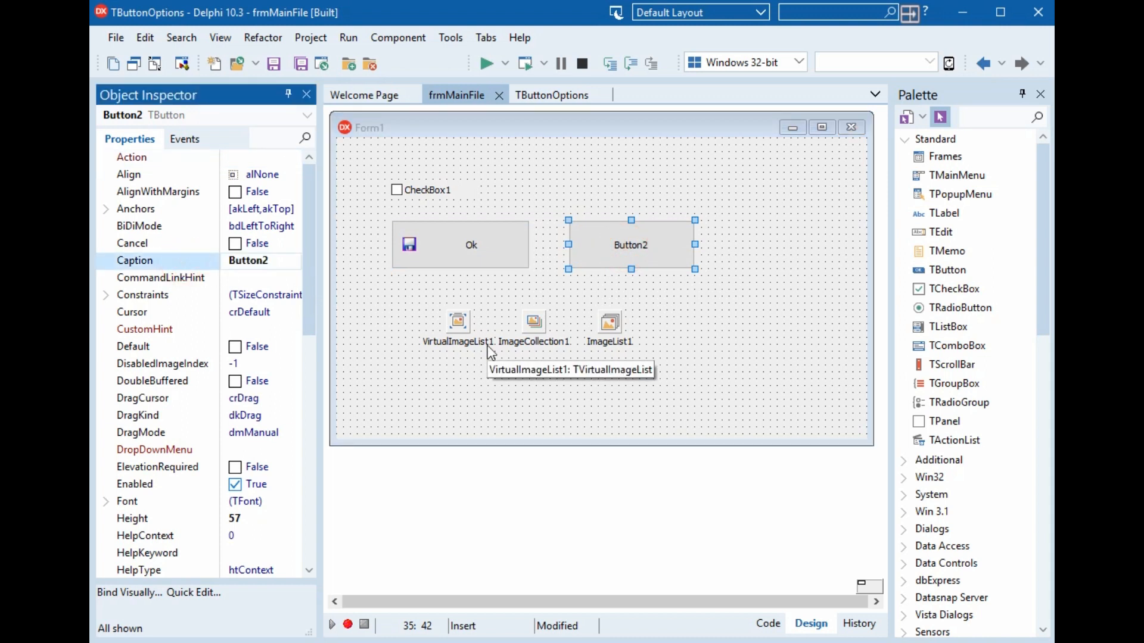
double_click(199, 259)
text(Cancel)
key(Return)
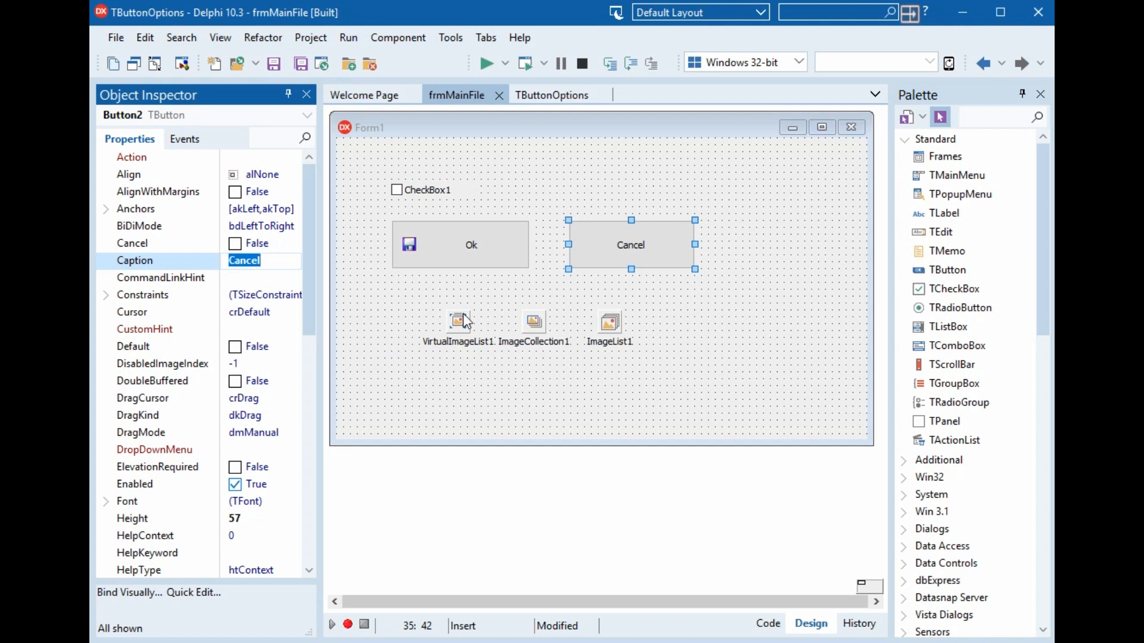
click(595, 251)
click(486, 242)
click(608, 254)
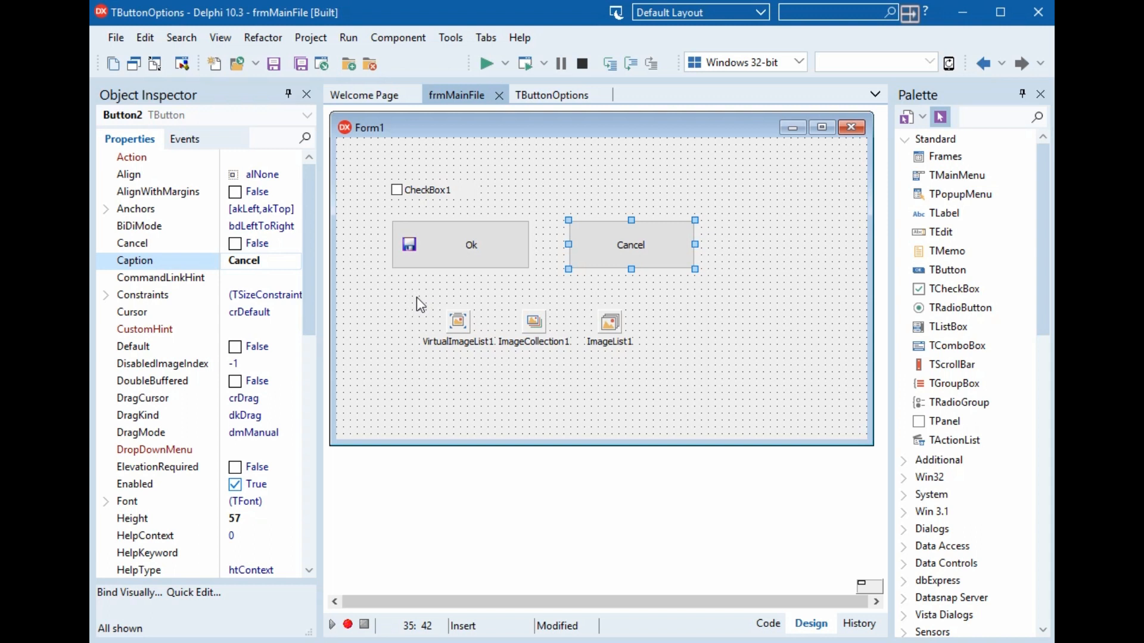
- Set the Ok button's Style to bsSplitButton so it shows a dropdown arrow
click(451, 251)
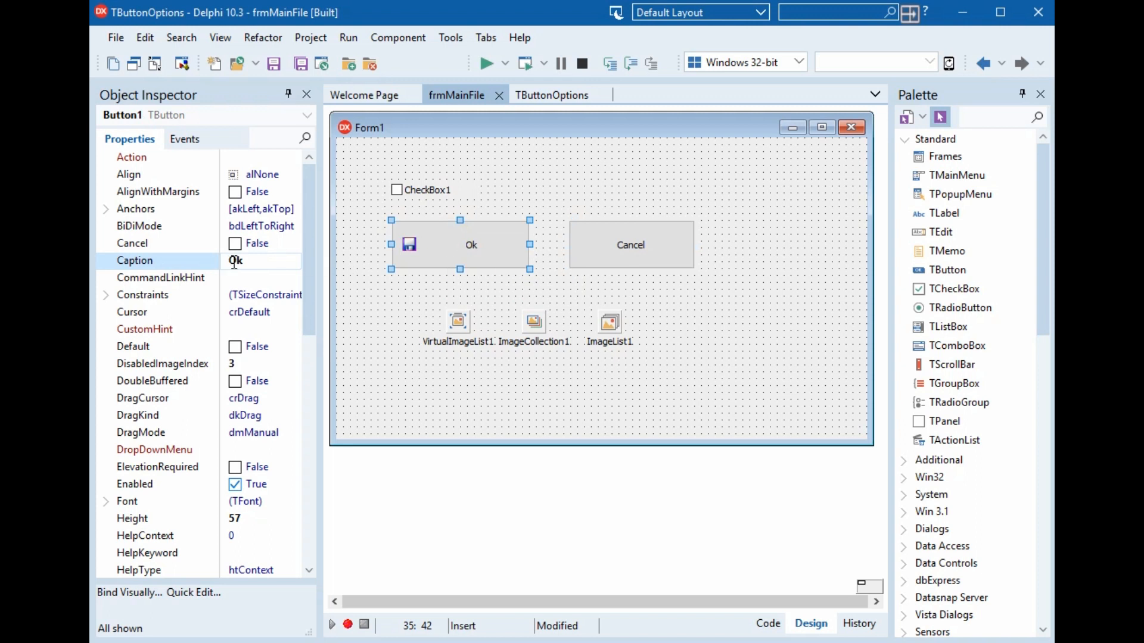
scroll(308, 348, down, 7)
scroll(309, 376, down, 5)
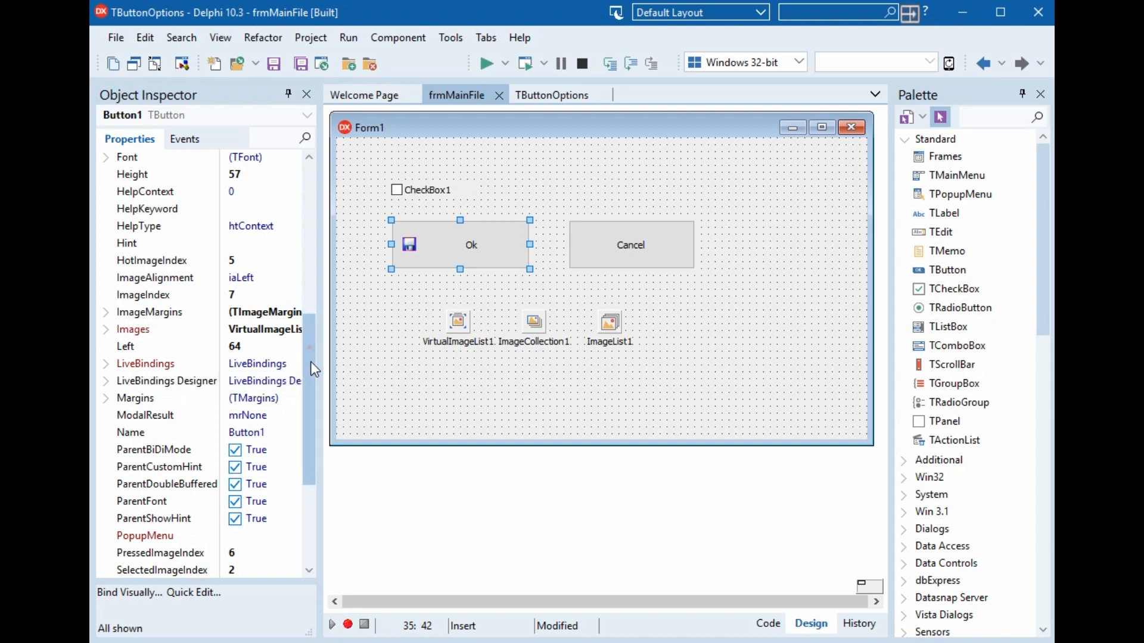
scroll(310, 376, down, 3)
scroll(308, 402, down, 3)
scroll(307, 420, down, 1)
click(170, 416)
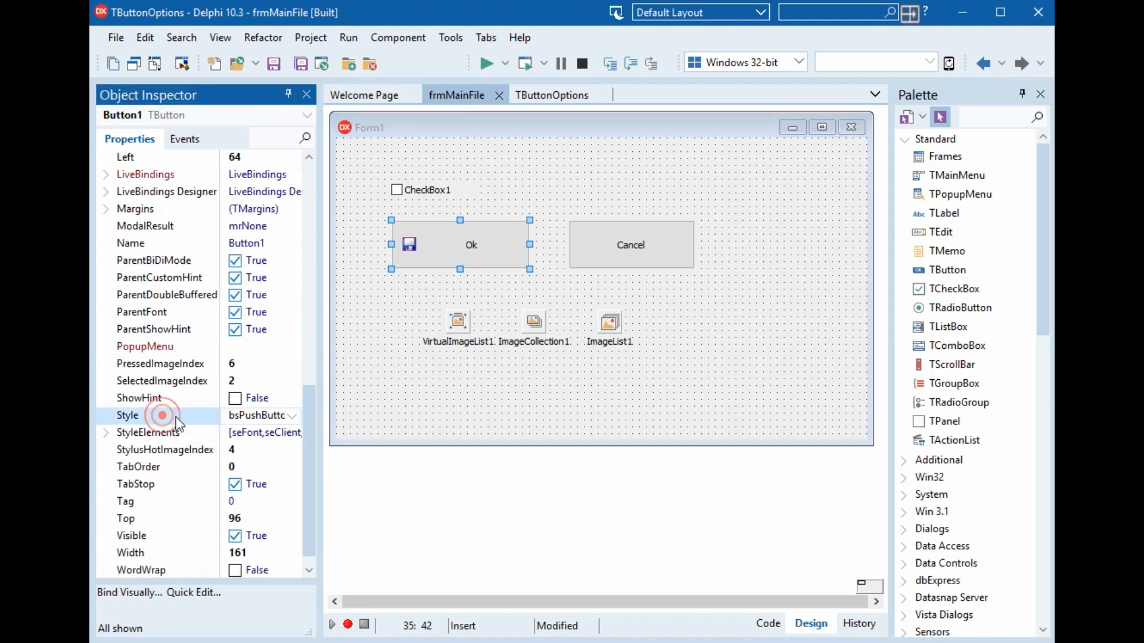
drag(223, 402, 204, 403)
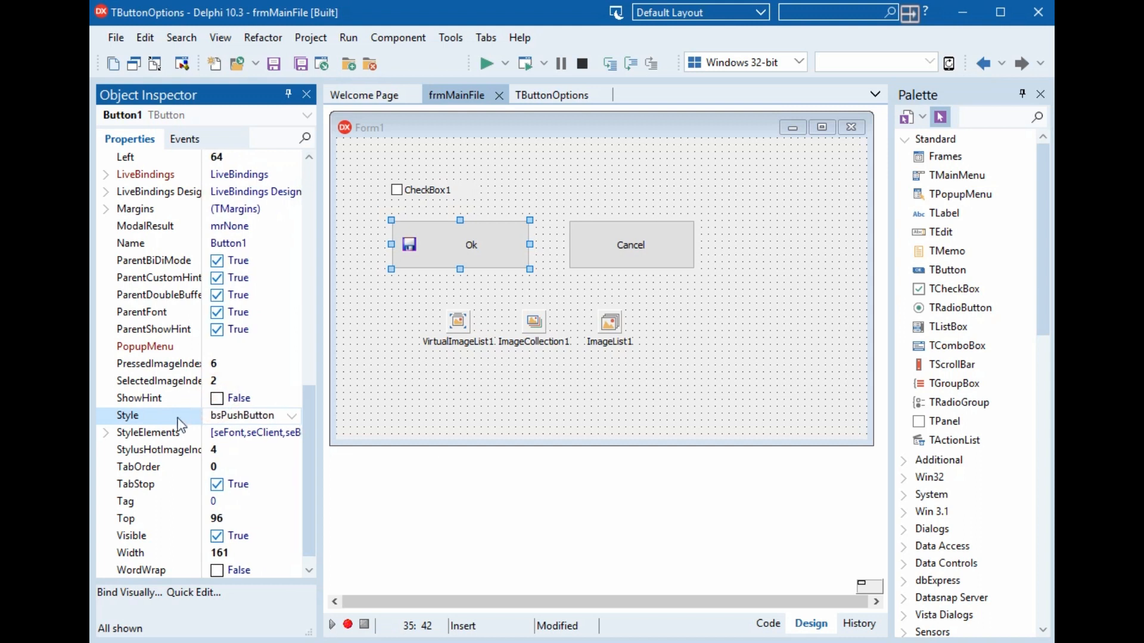
click(291, 416)
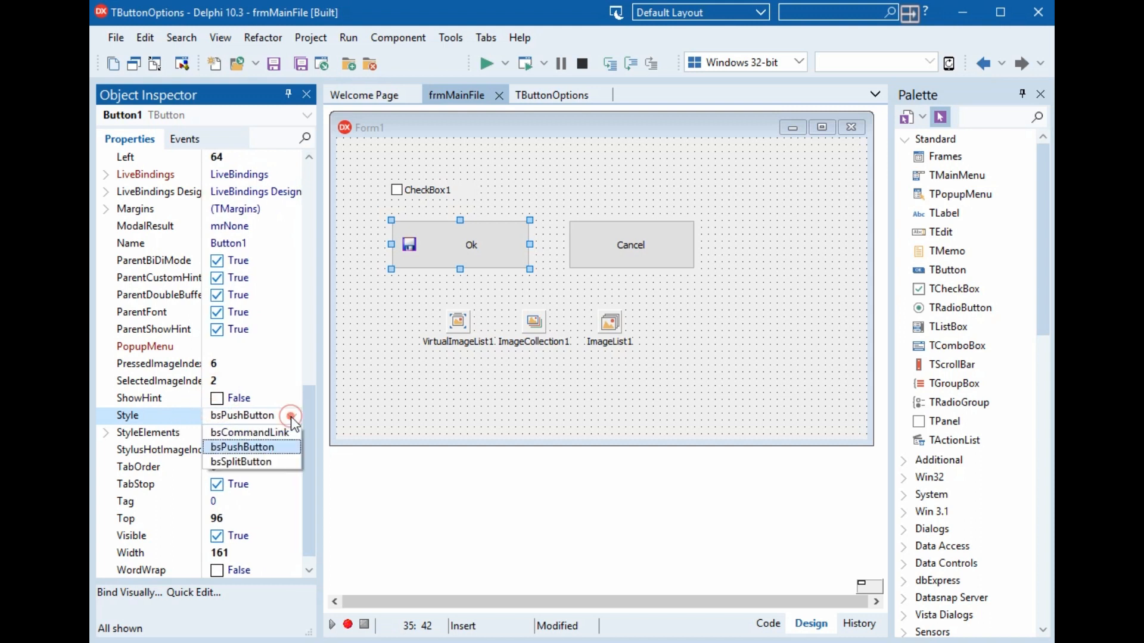
click(242, 462)
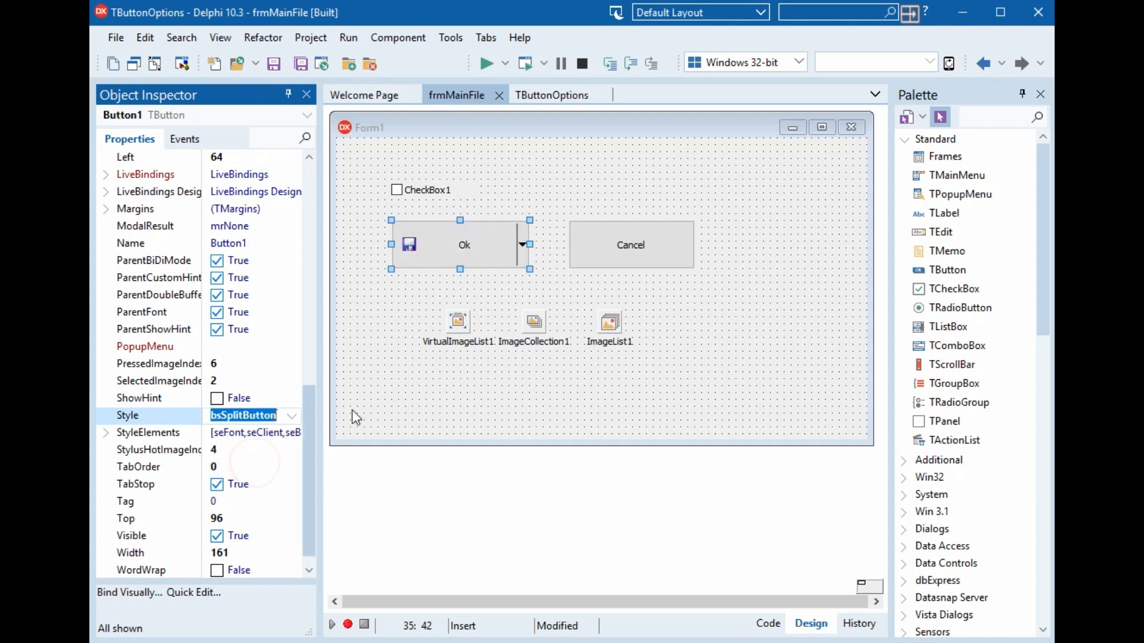
click(597, 212)
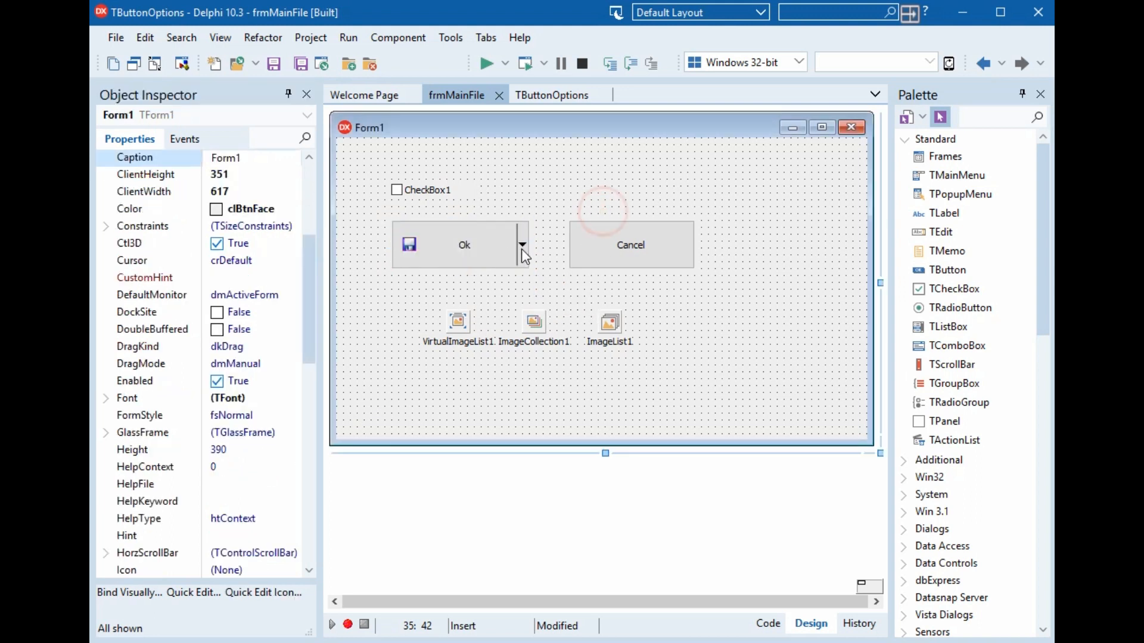
click(628, 237)
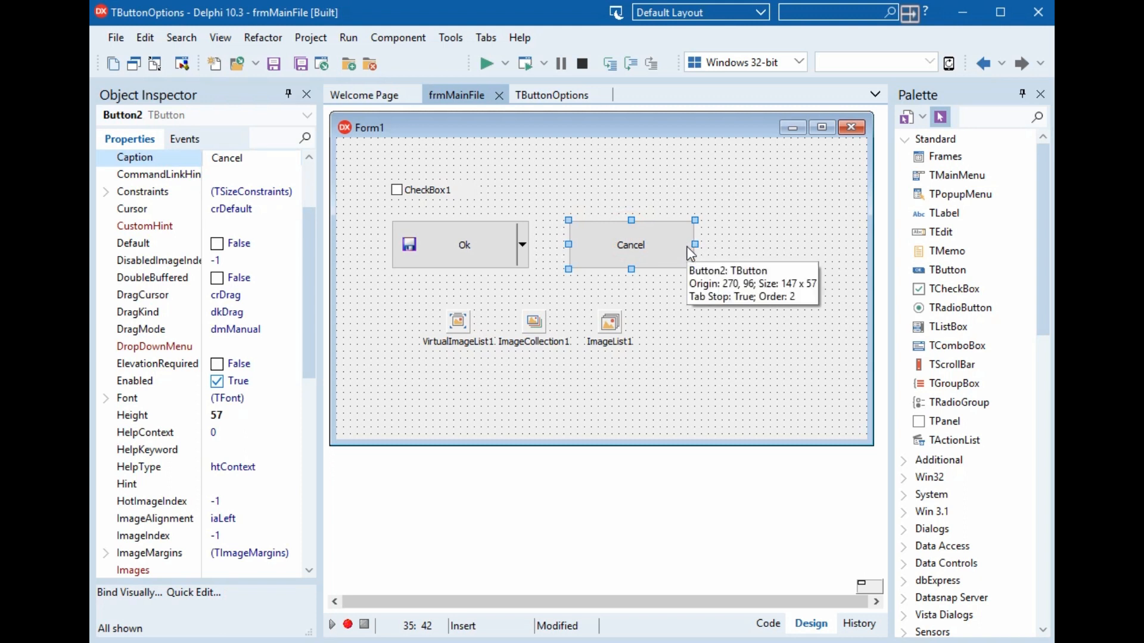
click(519, 254)
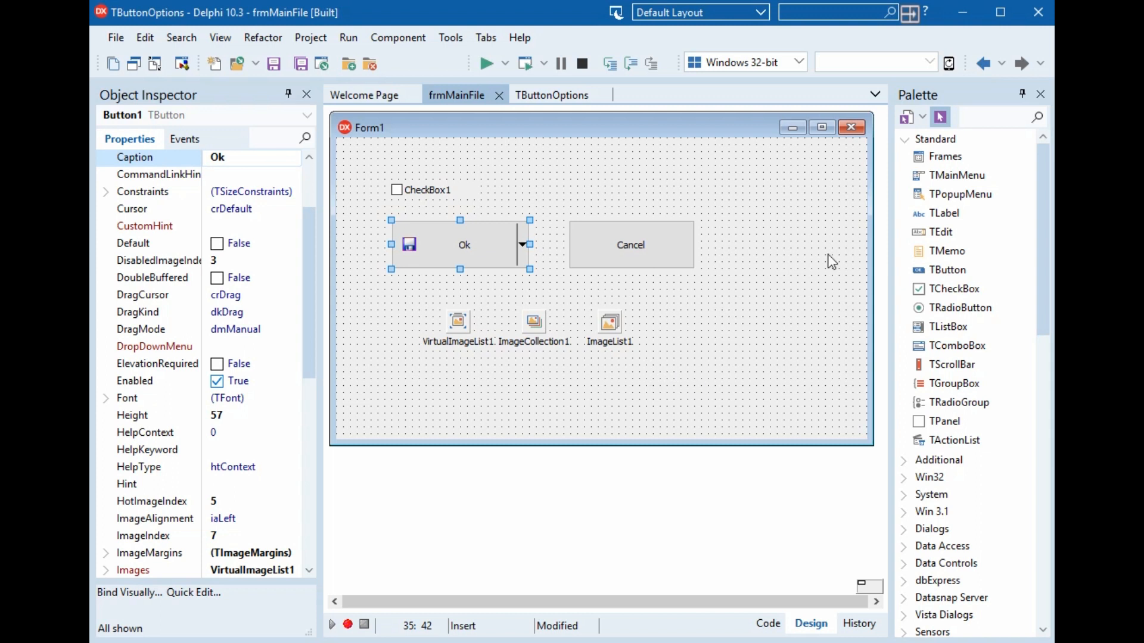
- Add PopupMenu1 beside ImageList1 with Print and Email items in the Menu Designer
double_click(960, 194)
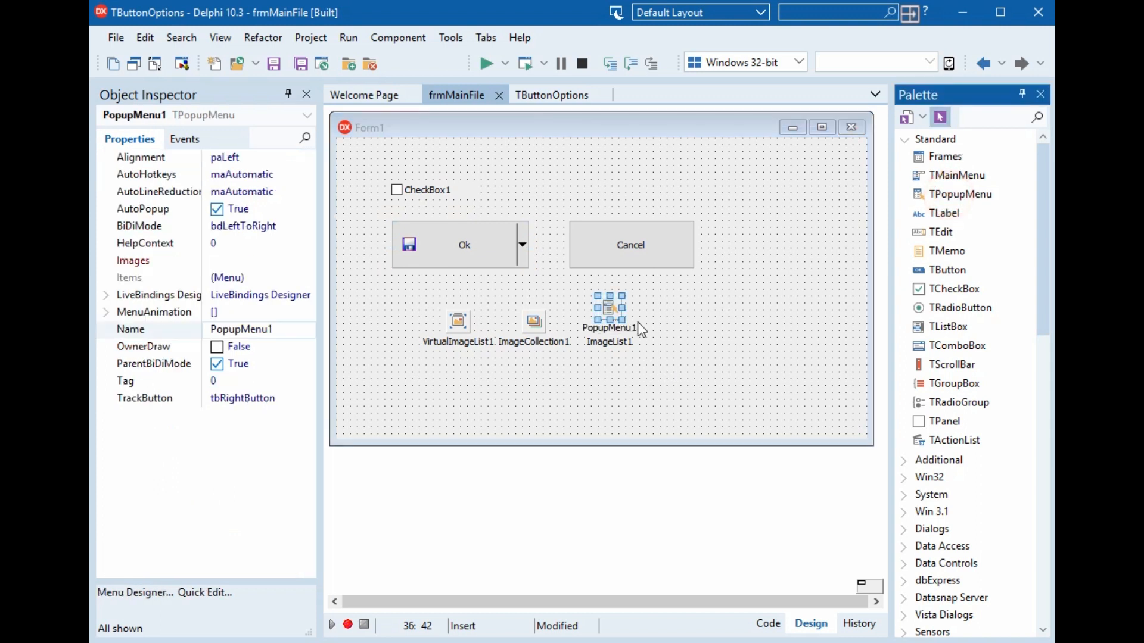
drag(611, 313, 679, 323)
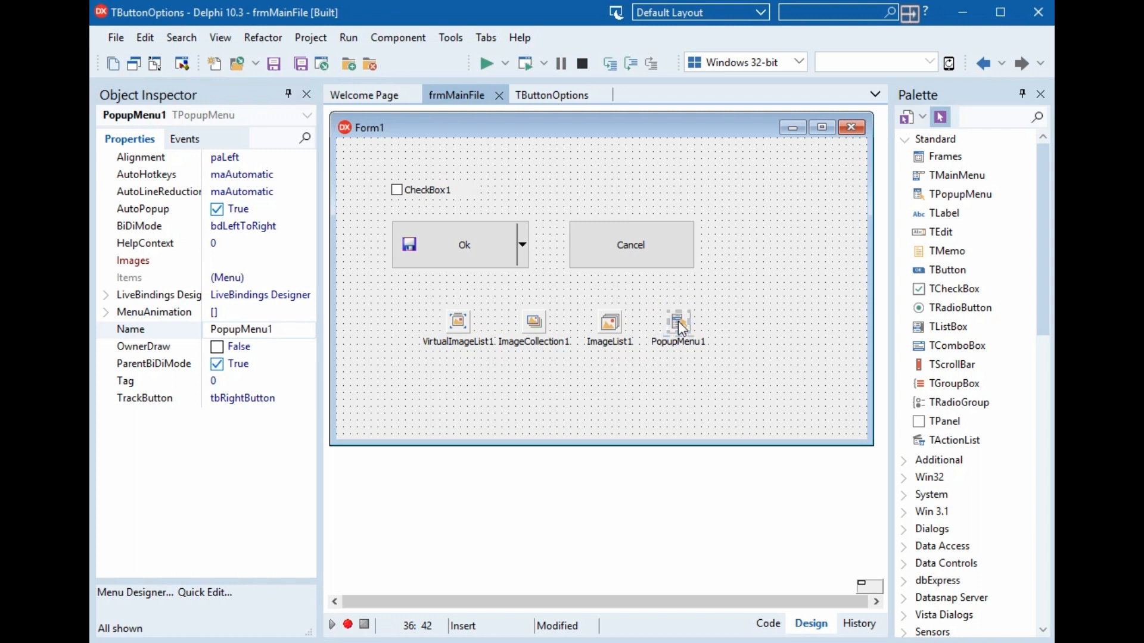
double_click(678, 324)
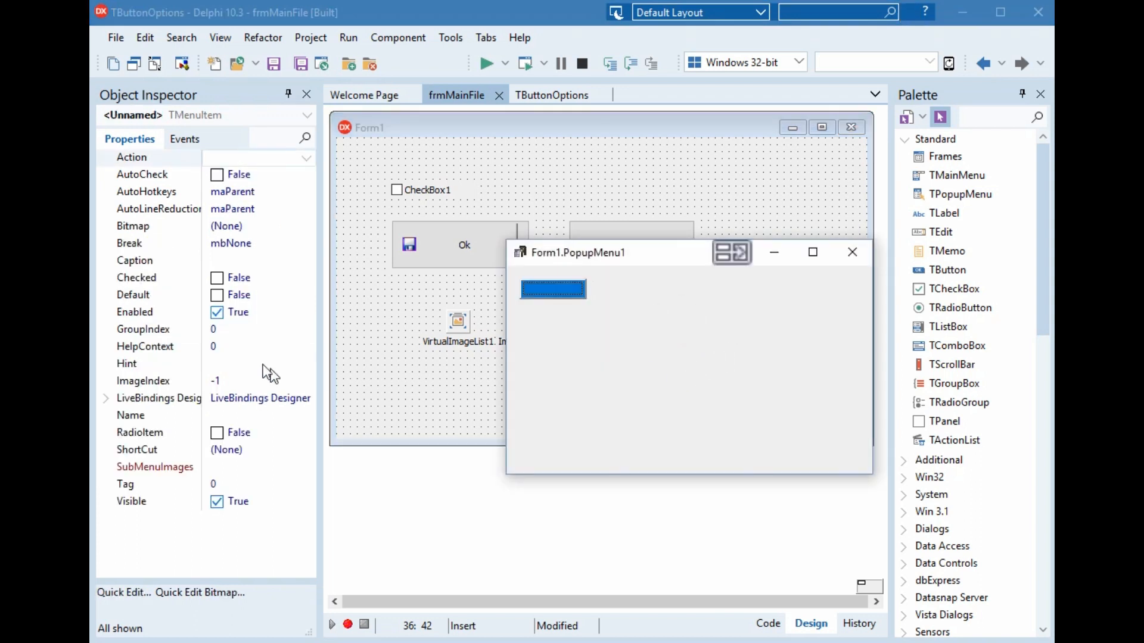
text(Print)
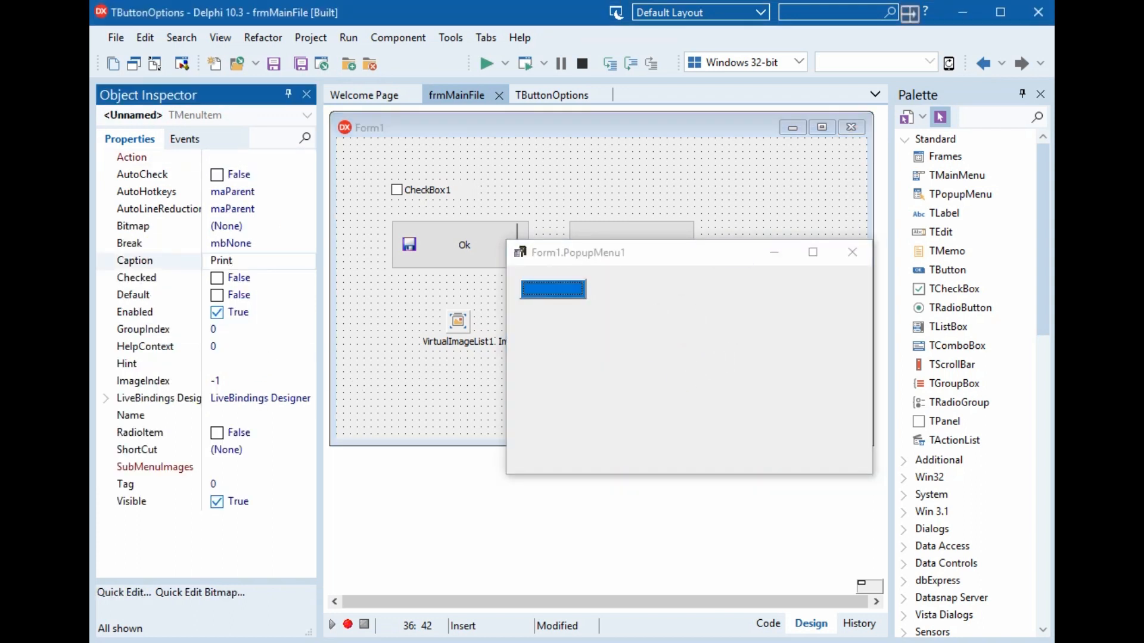
key(Return)
text(Prev)
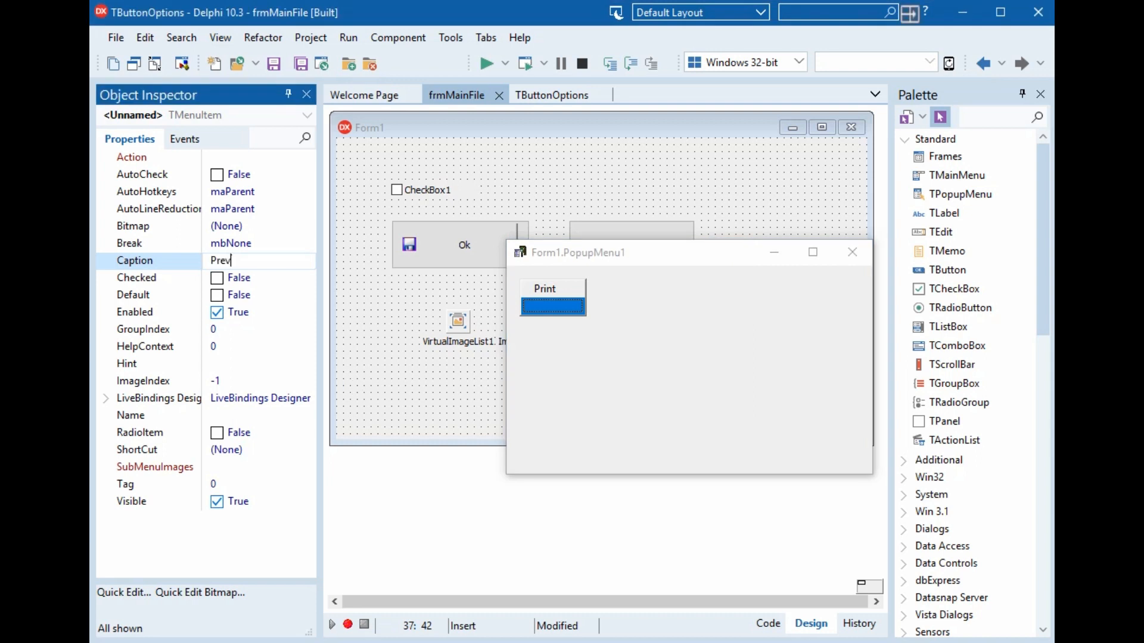
key(BackSpace)
key(BackSpace)
key(BackSpace)
text(Emai)
text(l)
key(Return)
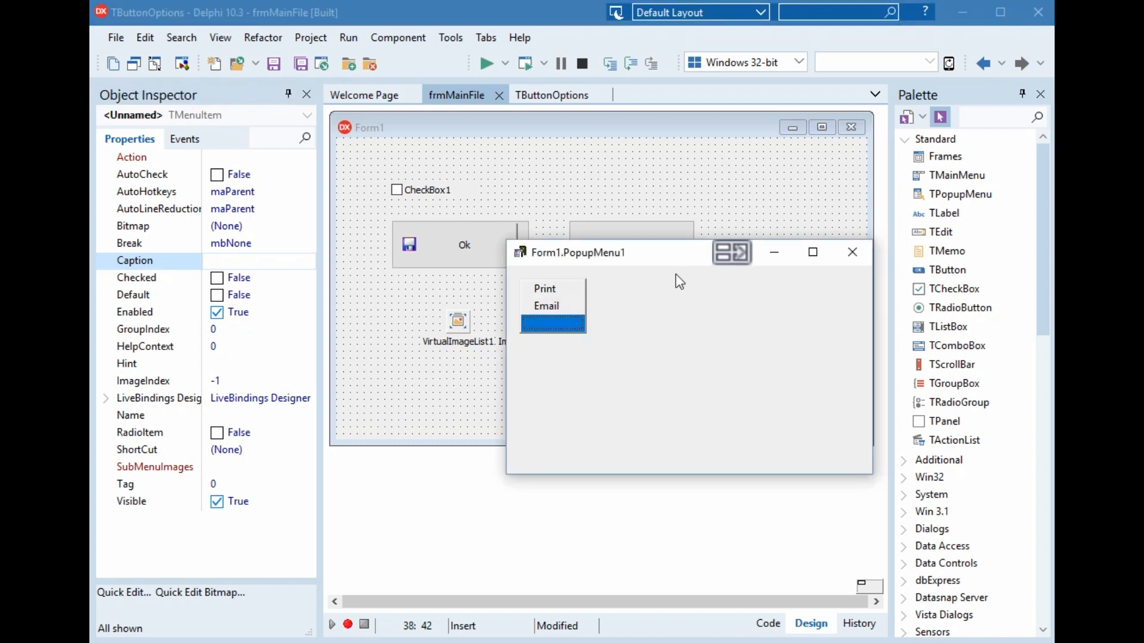
click(853, 256)
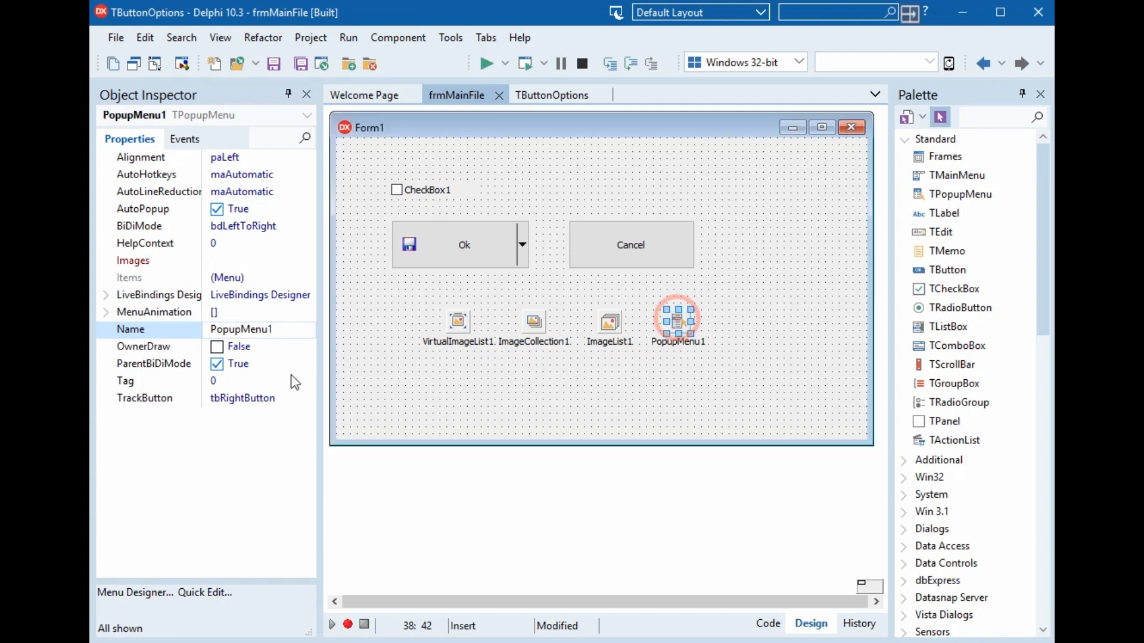
- Set PopupMenu1's Images property to VirtualImageList1
click(260, 261)
click(306, 261)
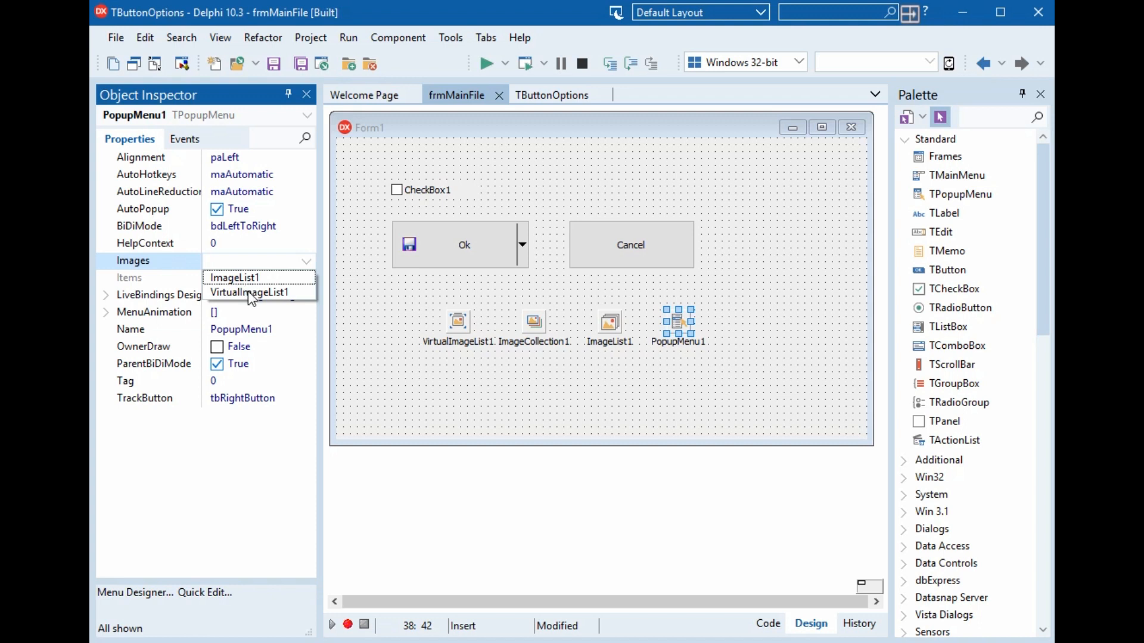
click(249, 293)
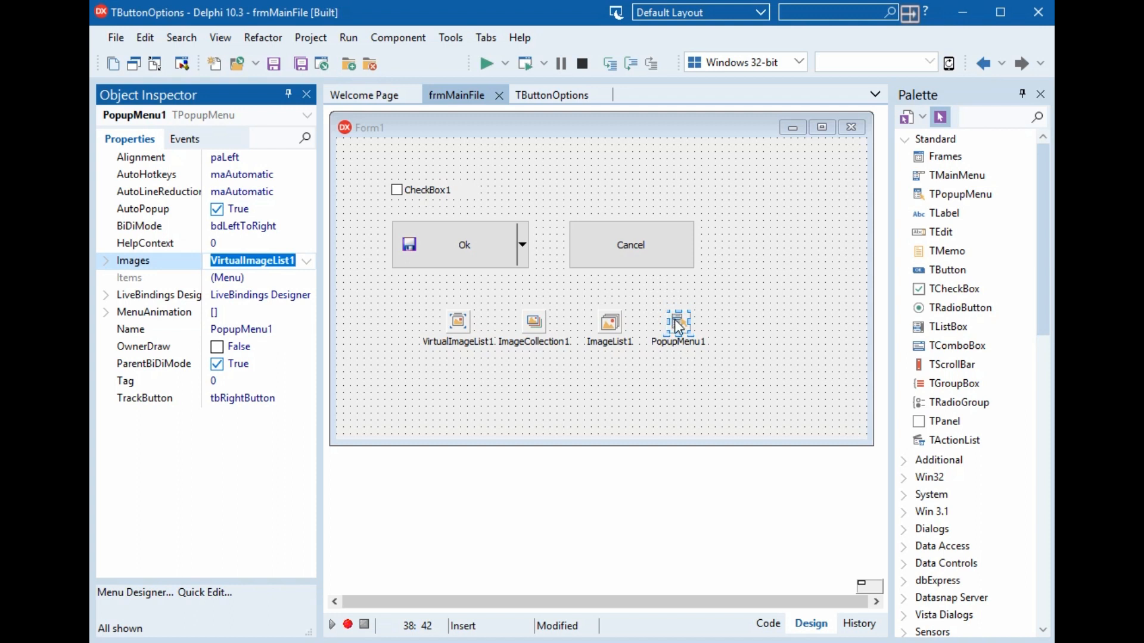
- In the Menu Designer, give Print ImageIndex 6 and Email ImageIndex 5, then close it
double_click(676, 317)
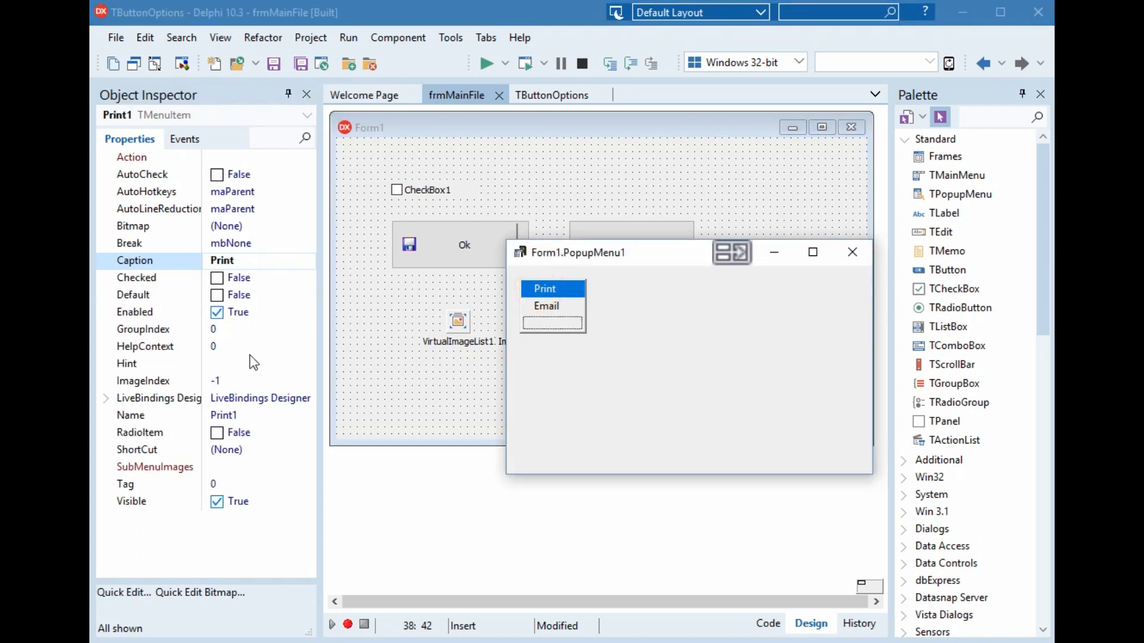
click(238, 382)
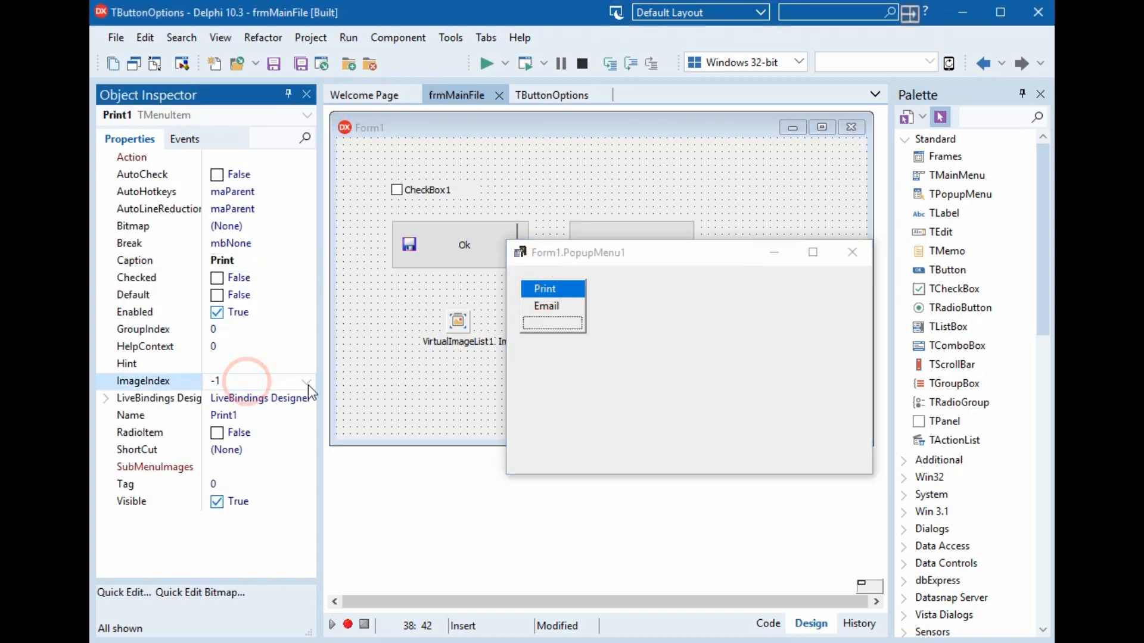
click(307, 382)
click(224, 502)
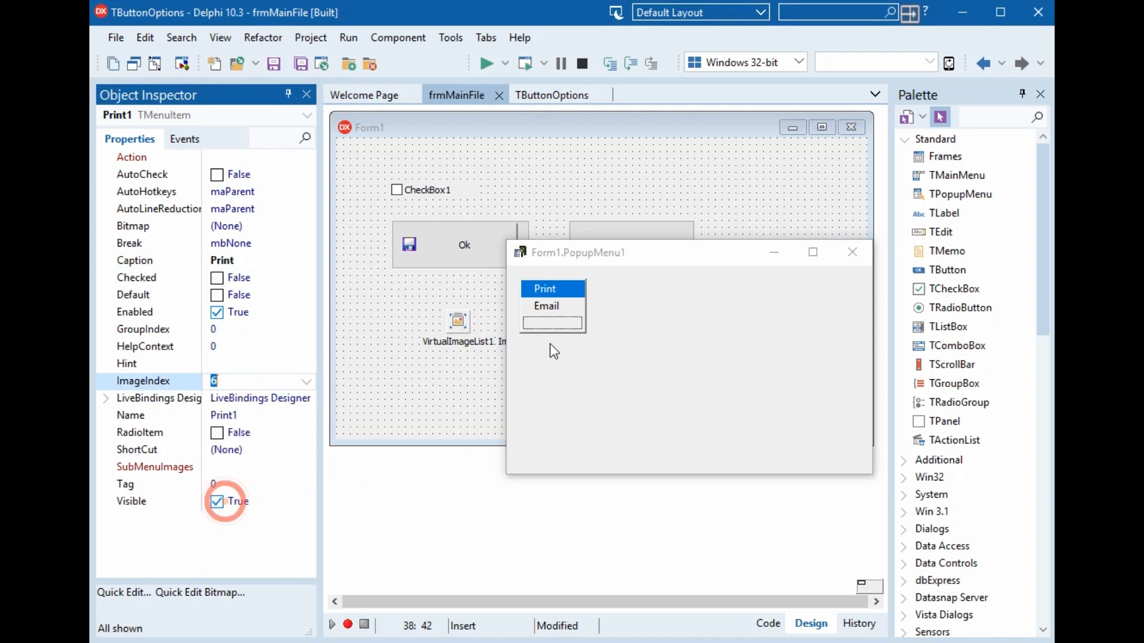
click(546, 306)
click(310, 384)
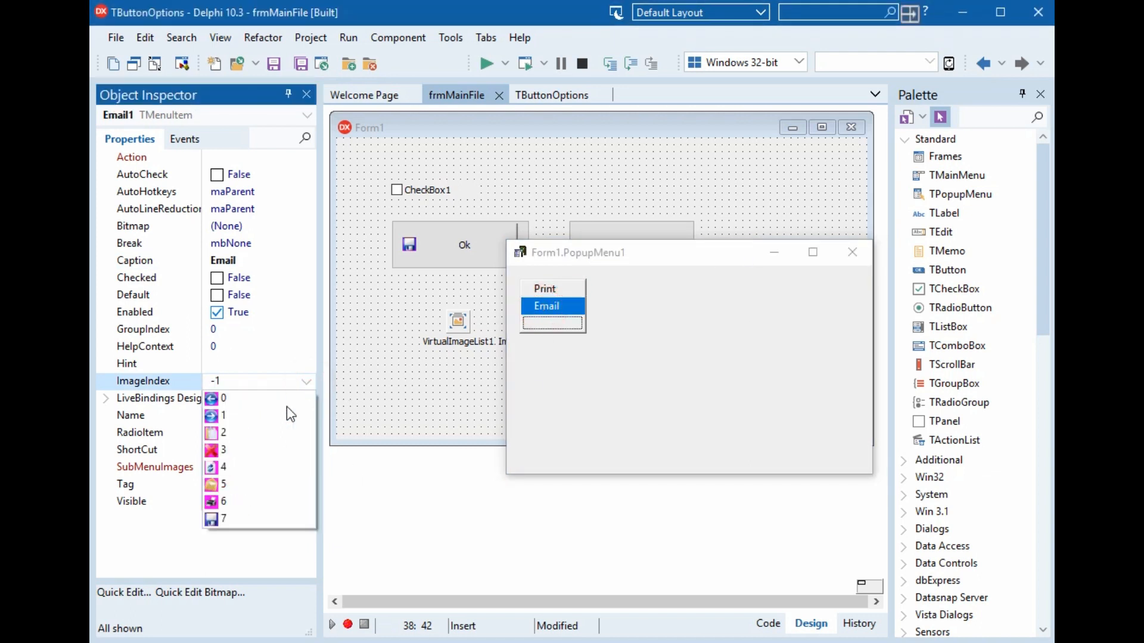
click(224, 485)
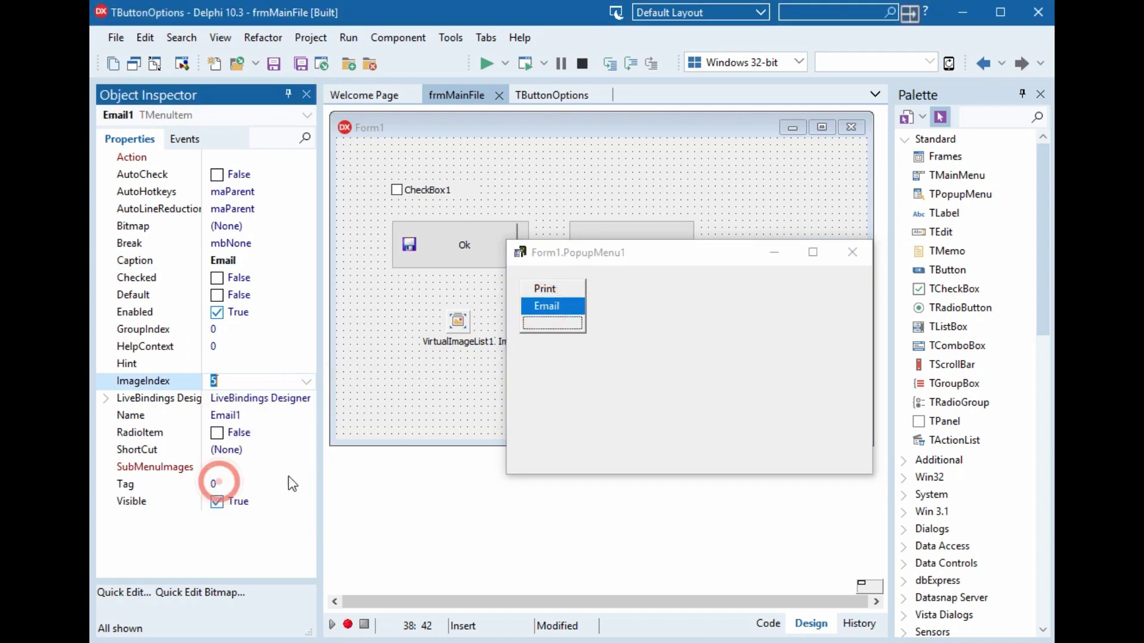
click(851, 252)
- Set the Ok button's DropDownMenu to PopupMenu1
click(473, 235)
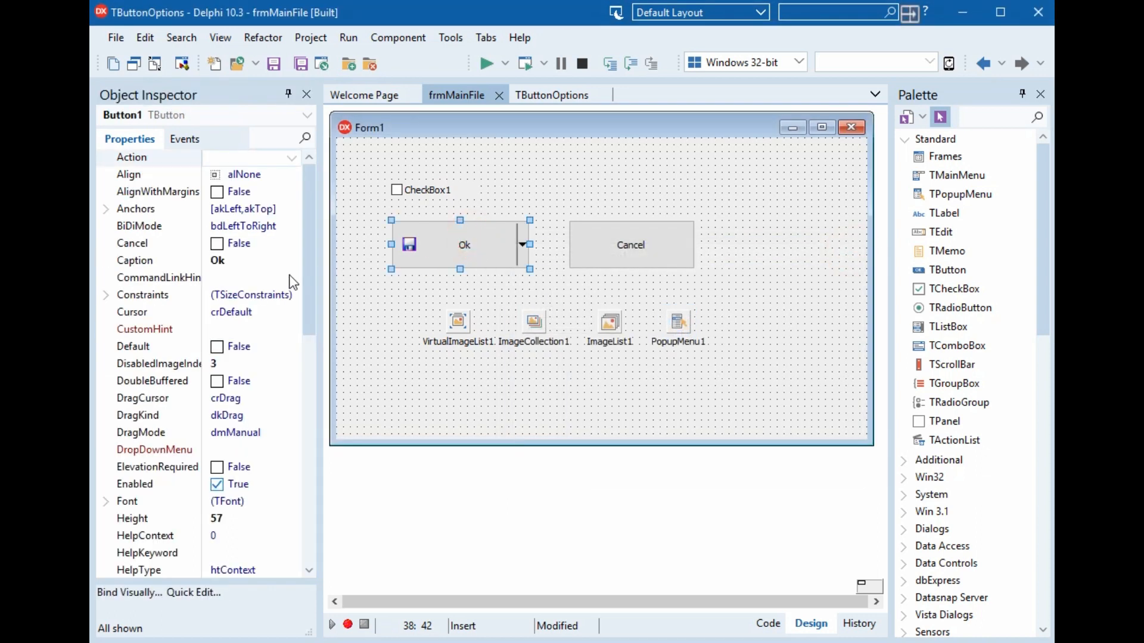
click(154, 450)
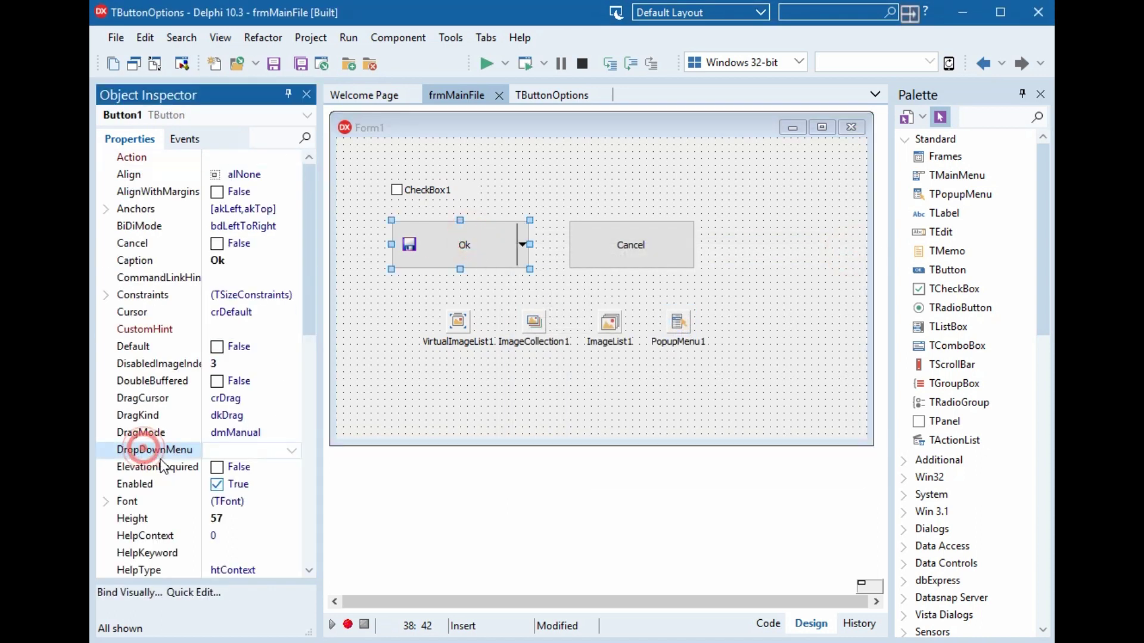
click(295, 450)
click(254, 466)
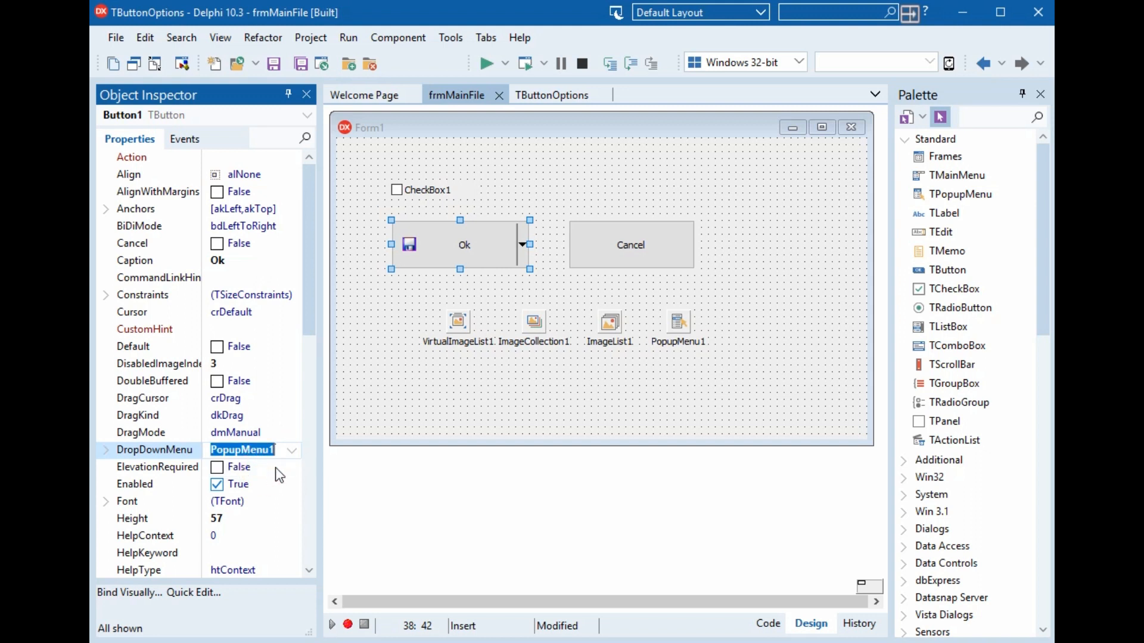
- Set the Cancel button's PopupMenu to PopupMenu1
click(630, 245)
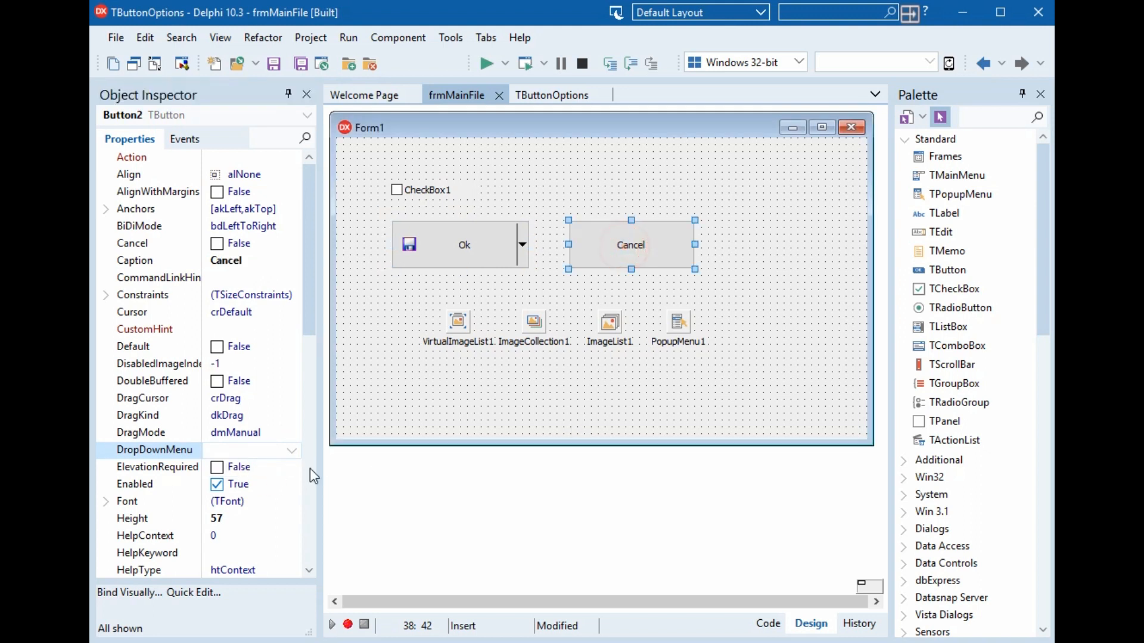
drag(312, 269, 305, 485)
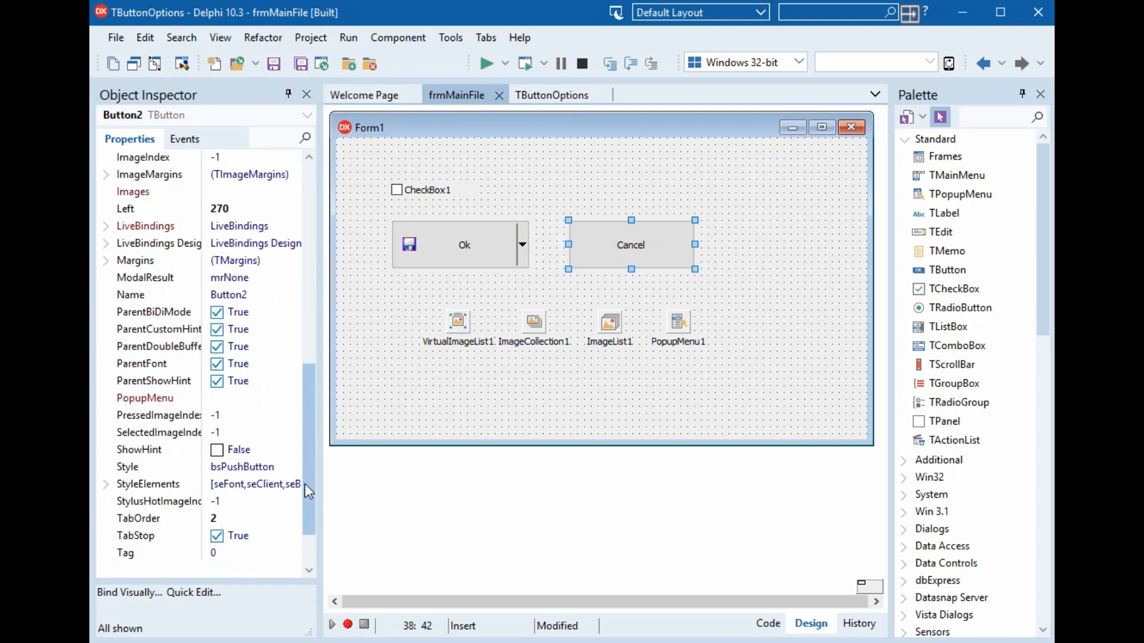
click(259, 397)
click(305, 381)
click(242, 398)
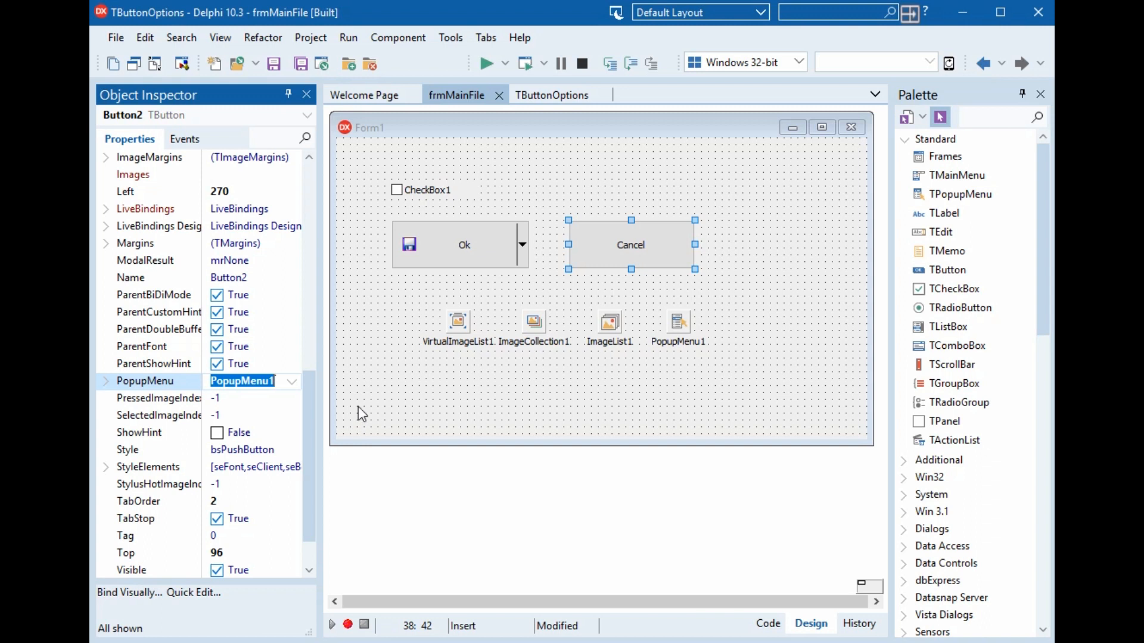
- Run the app and try the Ok split button's Print/Email drop-down and the Cancel button
click(489, 66)
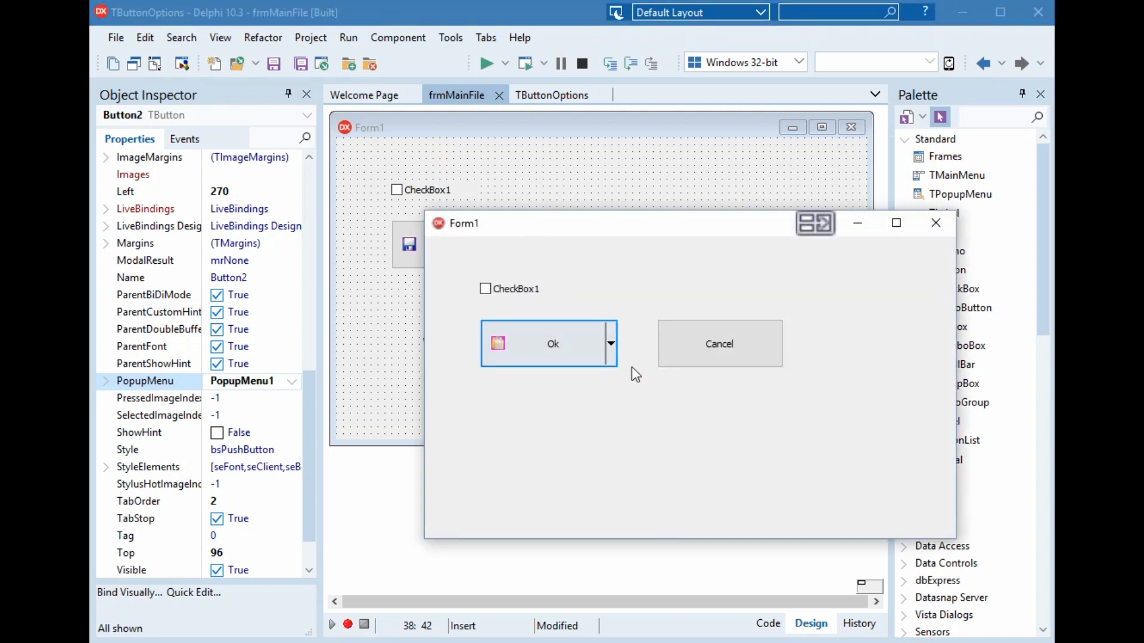
key(Tab)
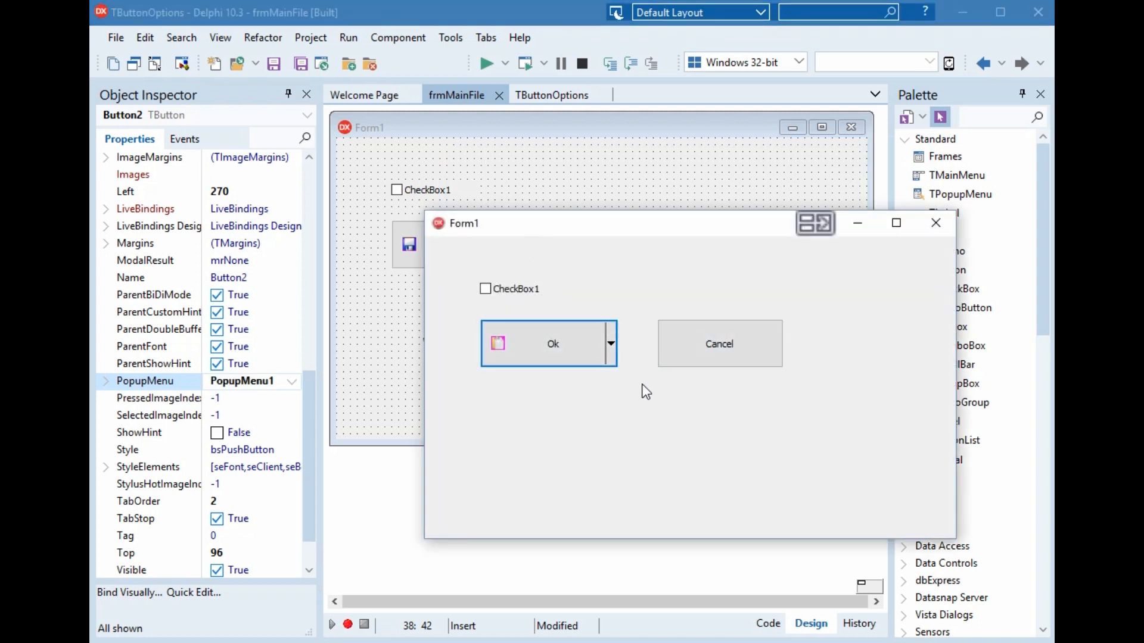
key(Tab)
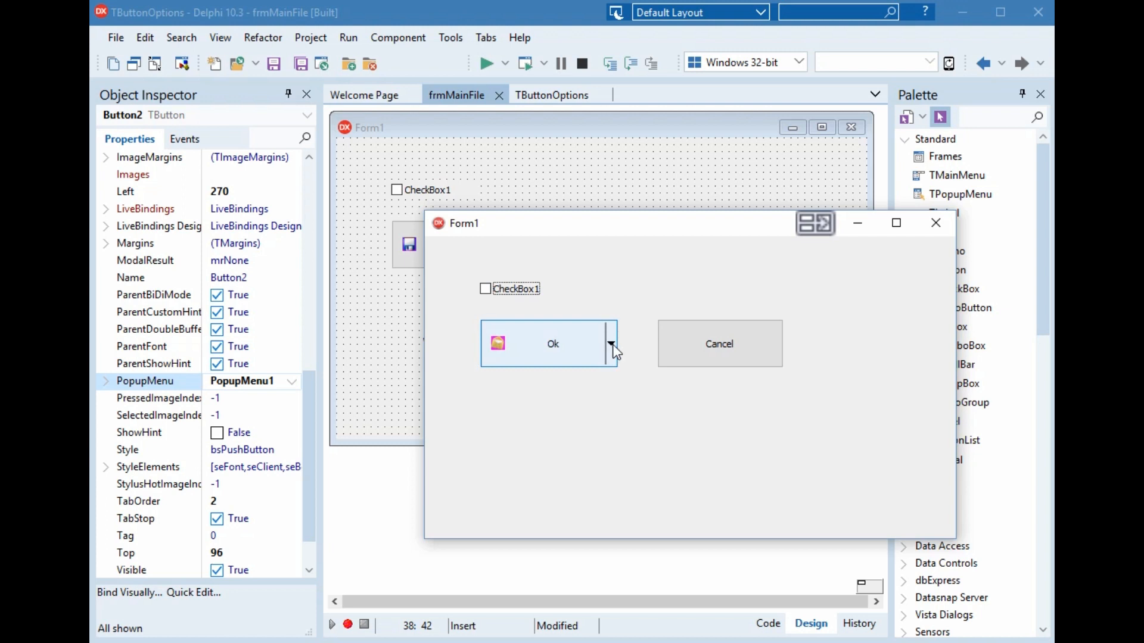
click(612, 344)
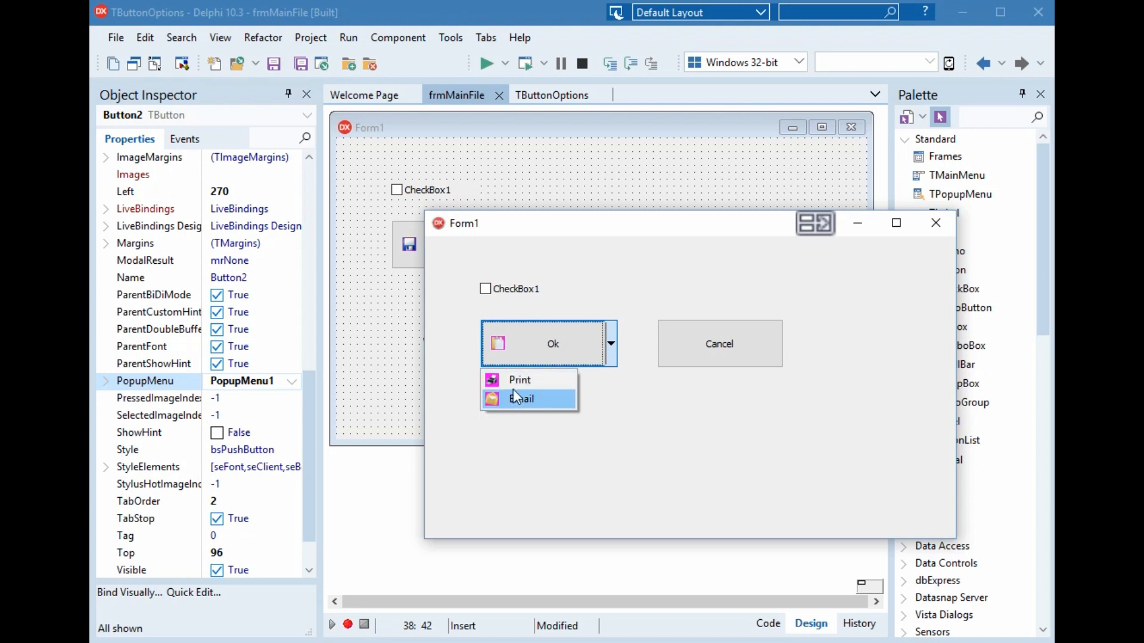
click(611, 346)
click(554, 347)
click(610, 345)
click(611, 345)
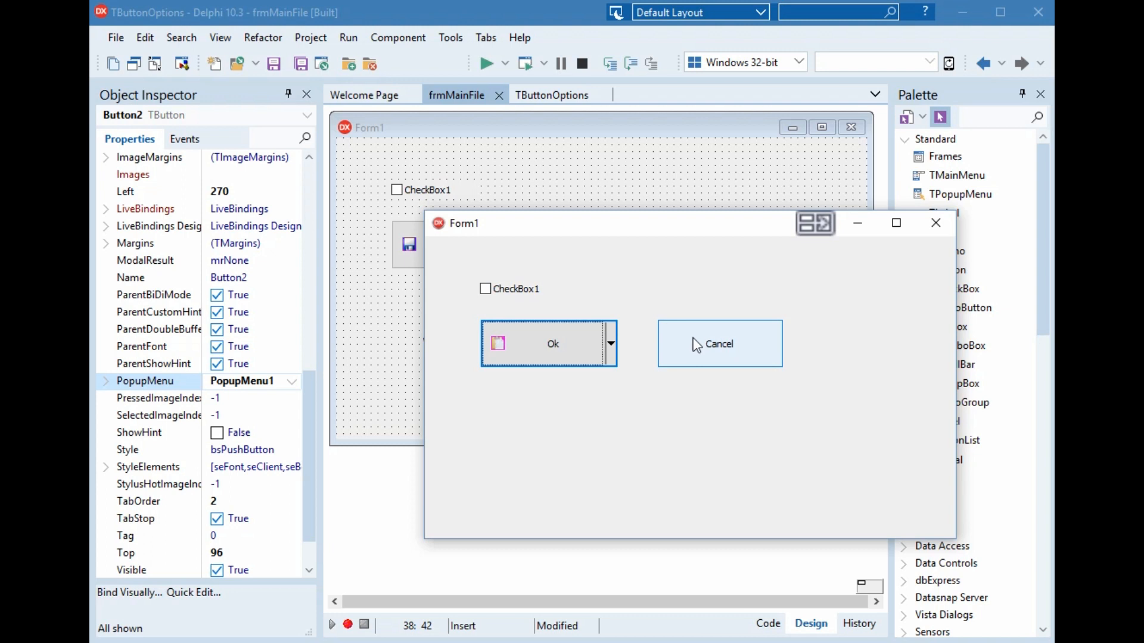
click(697, 343)
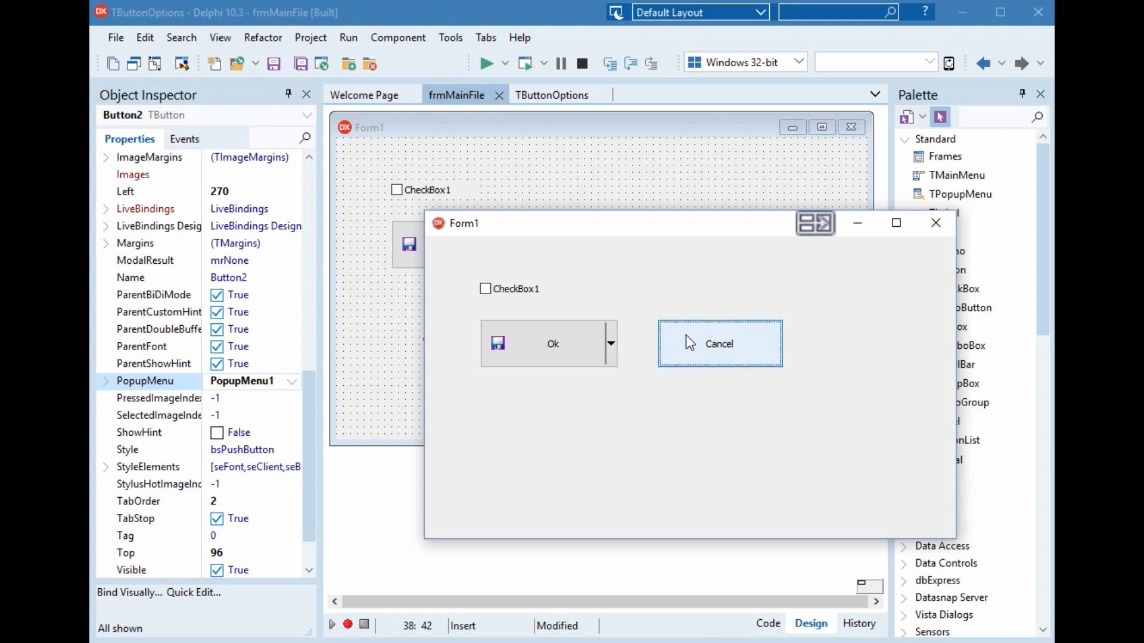
- Check Cancel's right-click menu and Ok's drop-down both show Print and Email
right_click(685, 335)
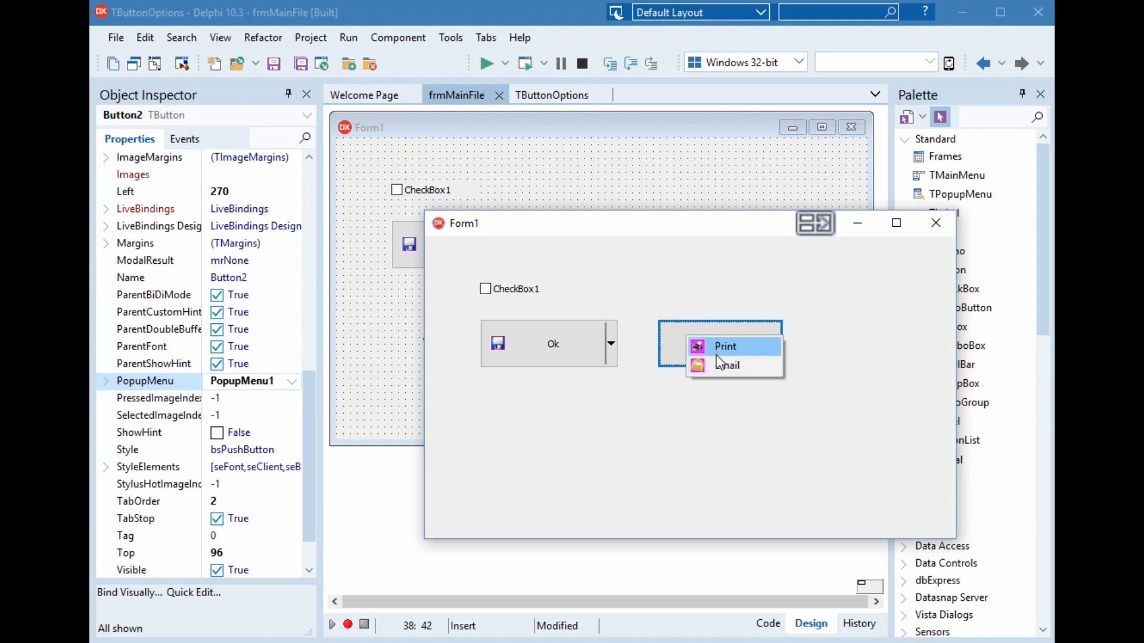
right_click(675, 349)
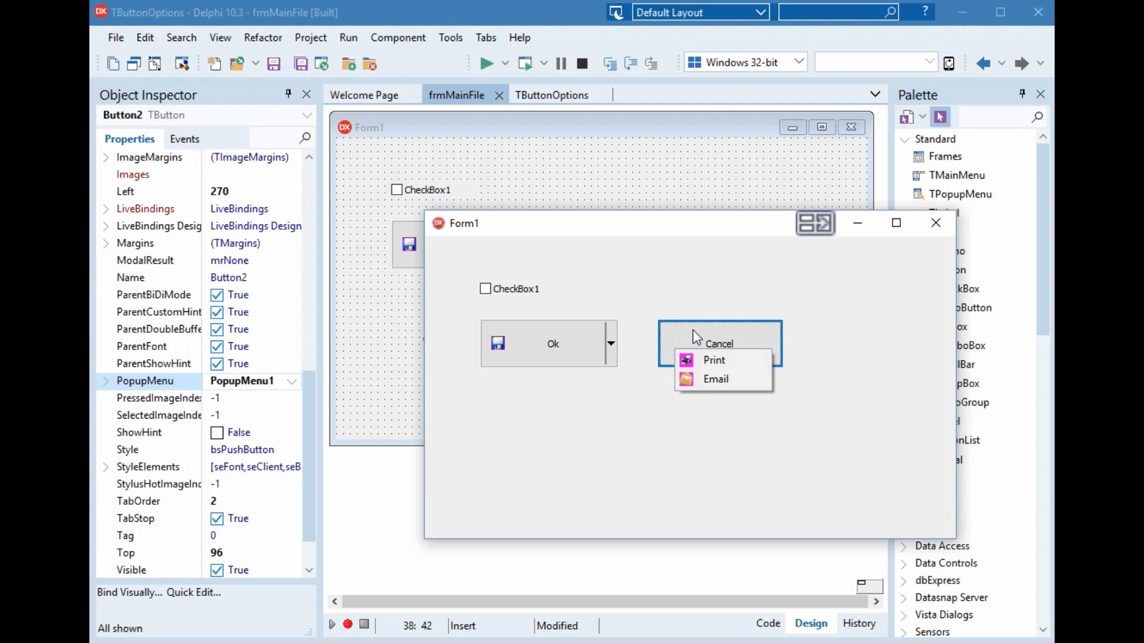
click(612, 344)
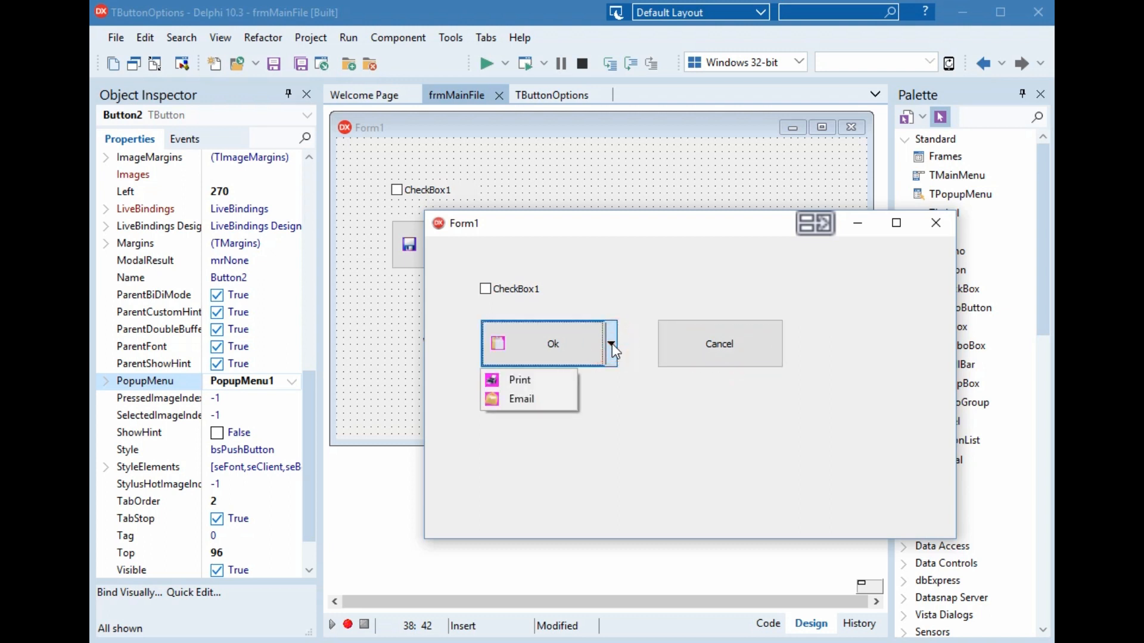
click(613, 348)
click(613, 344)
click(612, 343)
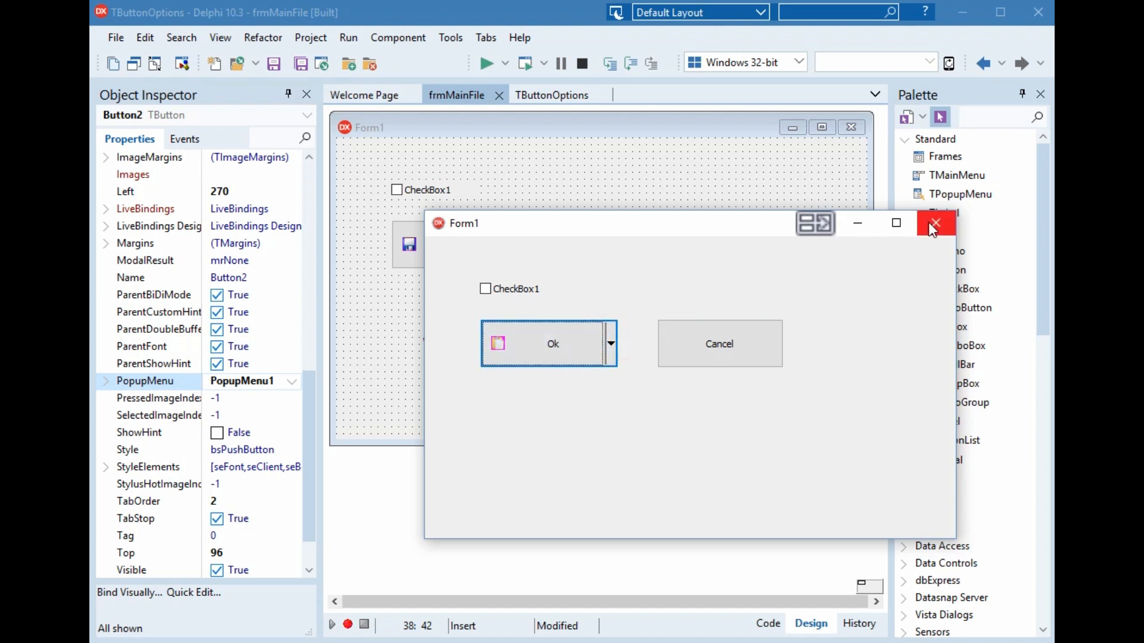
click(610, 339)
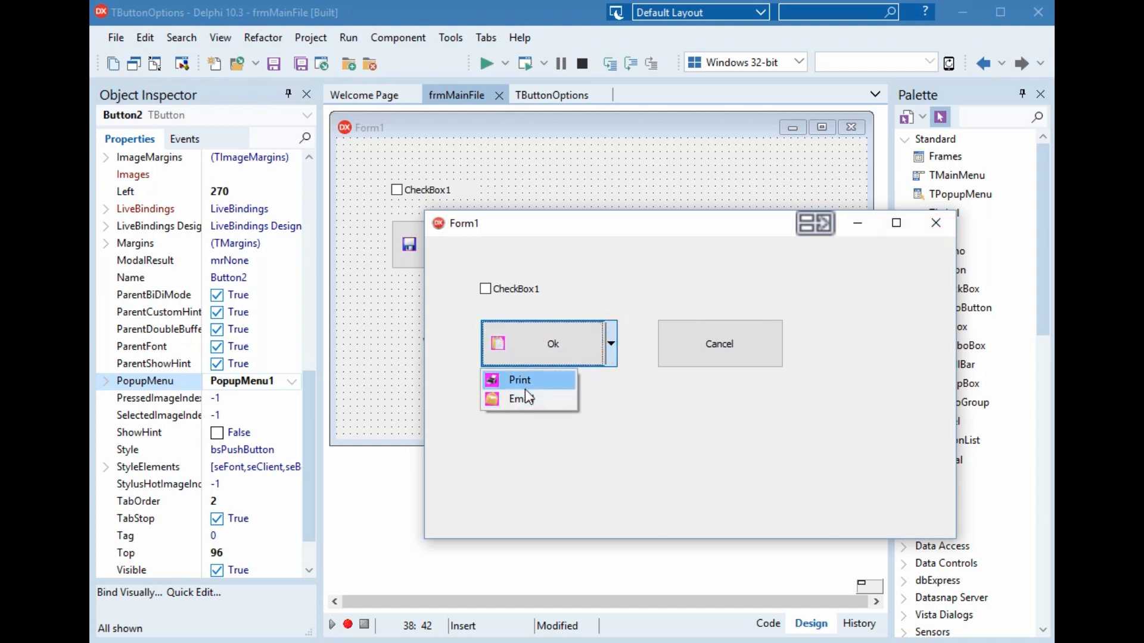
- Dismiss the drop-down and close the running form to return to design
click(537, 342)
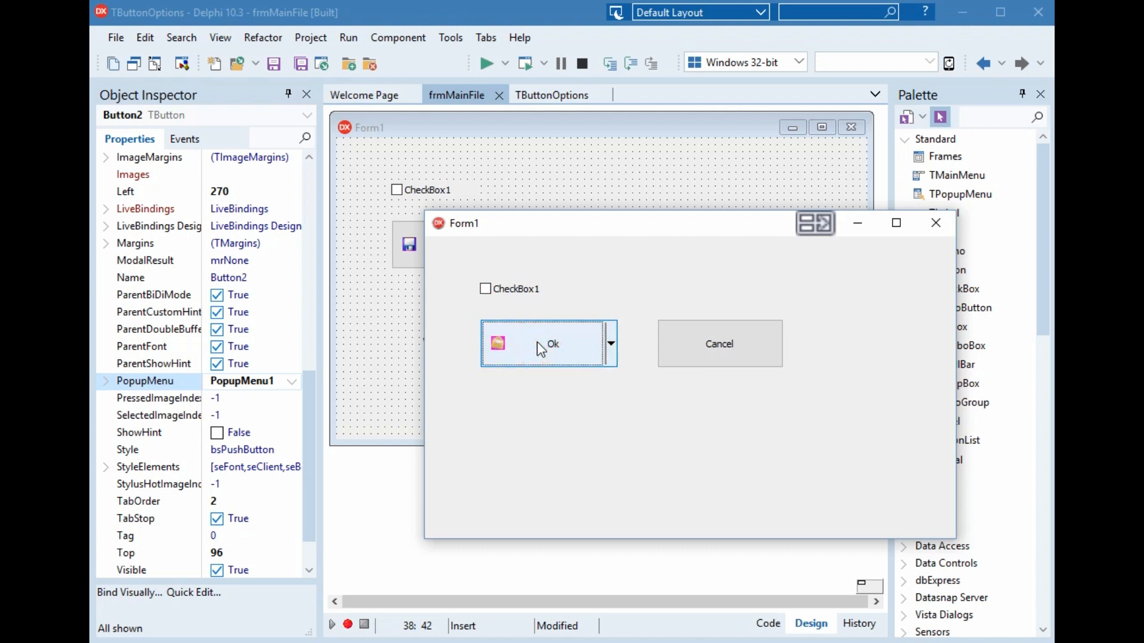
click(538, 344)
click(936, 223)
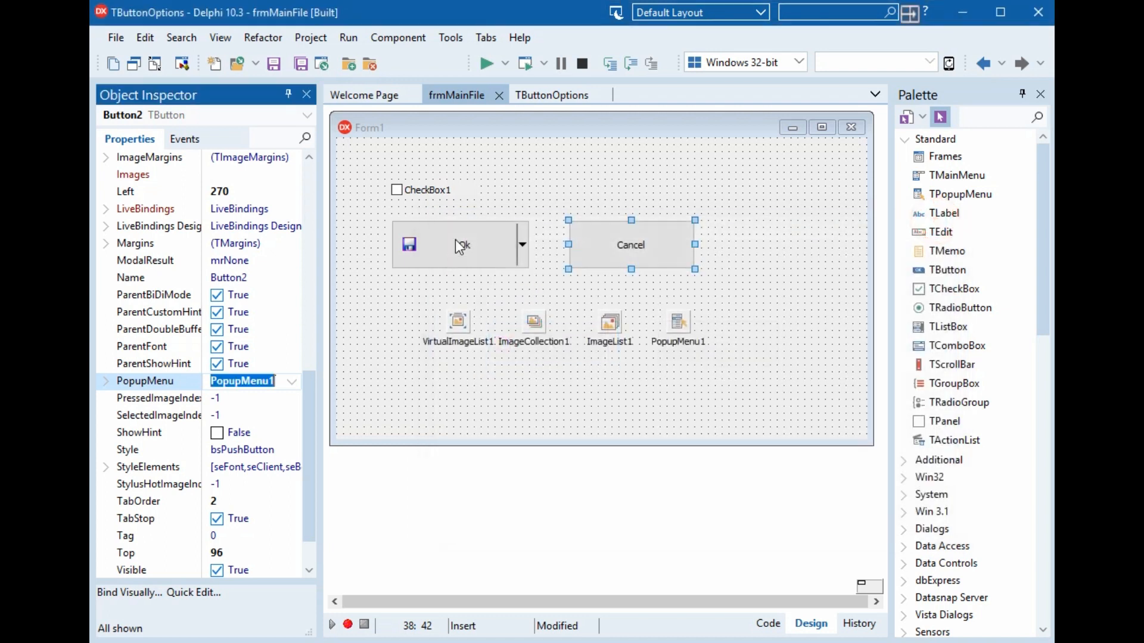
- Add ShowMessage('Hello'); to the Ok button's Button1Click handler and return to the designer
double_click(461, 245)
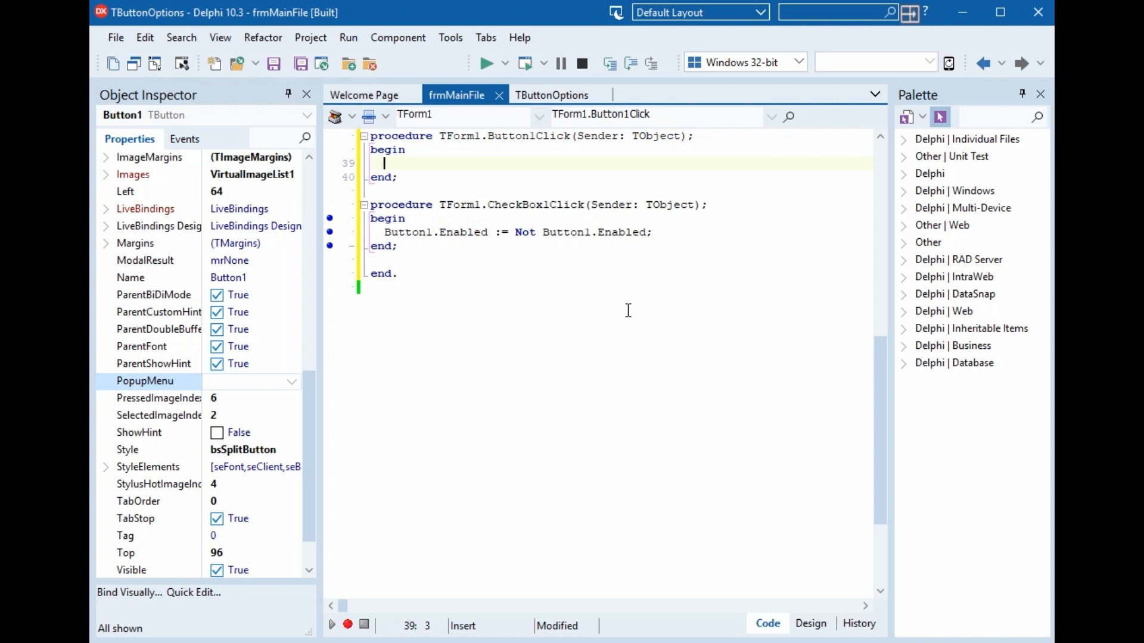
text(showme)
key(ctrl+space)
key(Return)
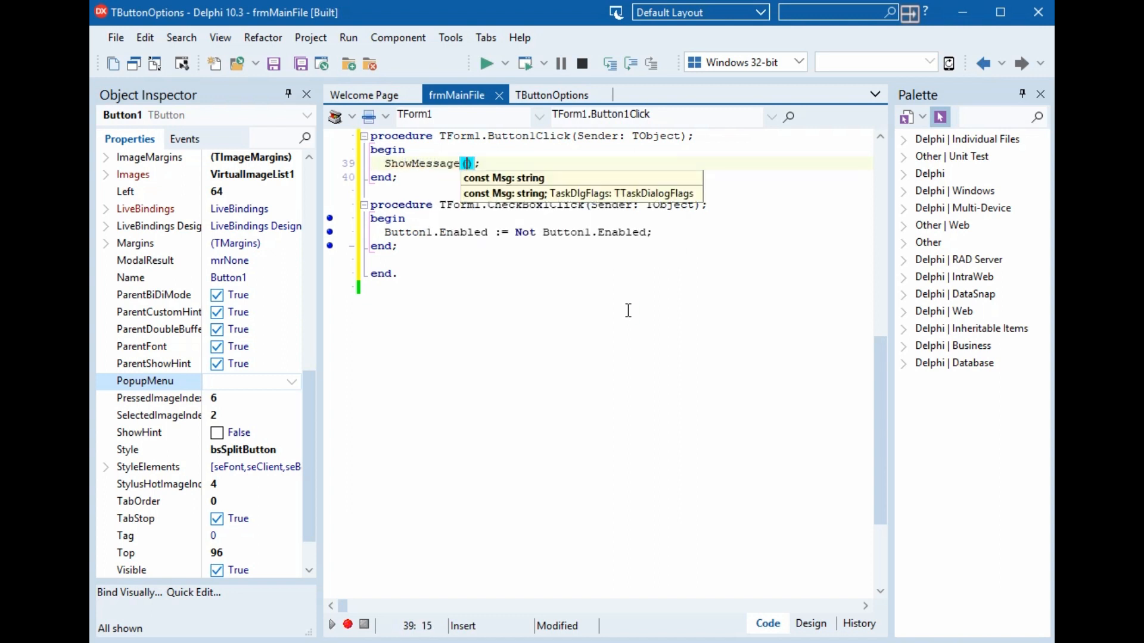
text('')
key(Left)
text(Hello)
key(Home)
key(F12)
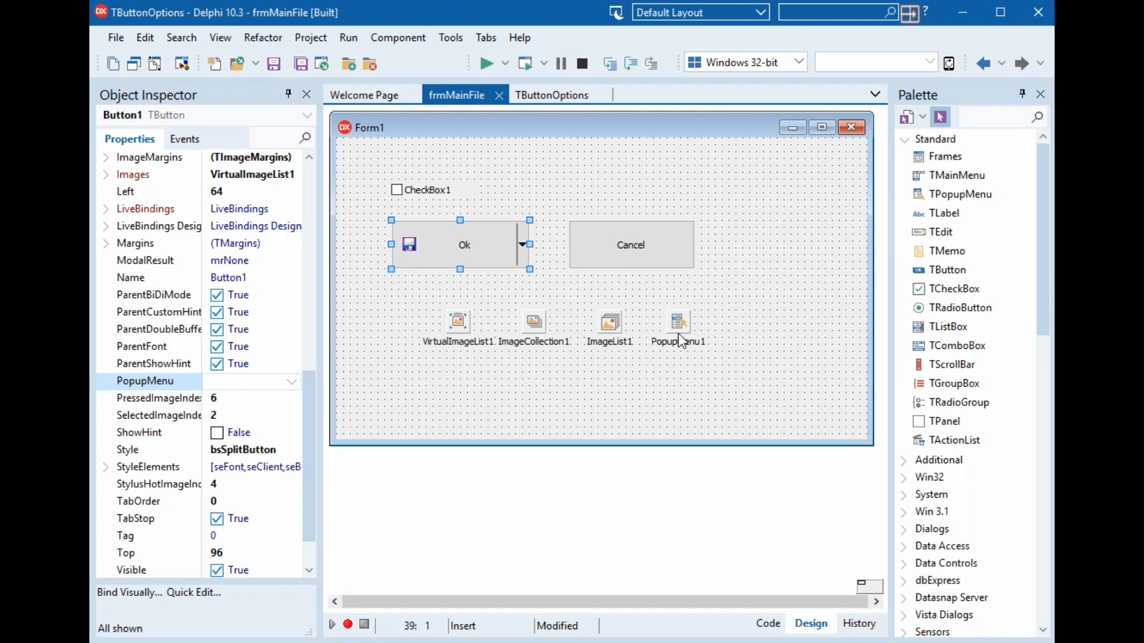
- Create Print1Click with ShowMessage('Print'); and copy that line
double_click(678, 333)
double_click(564, 289)
text(Showme)
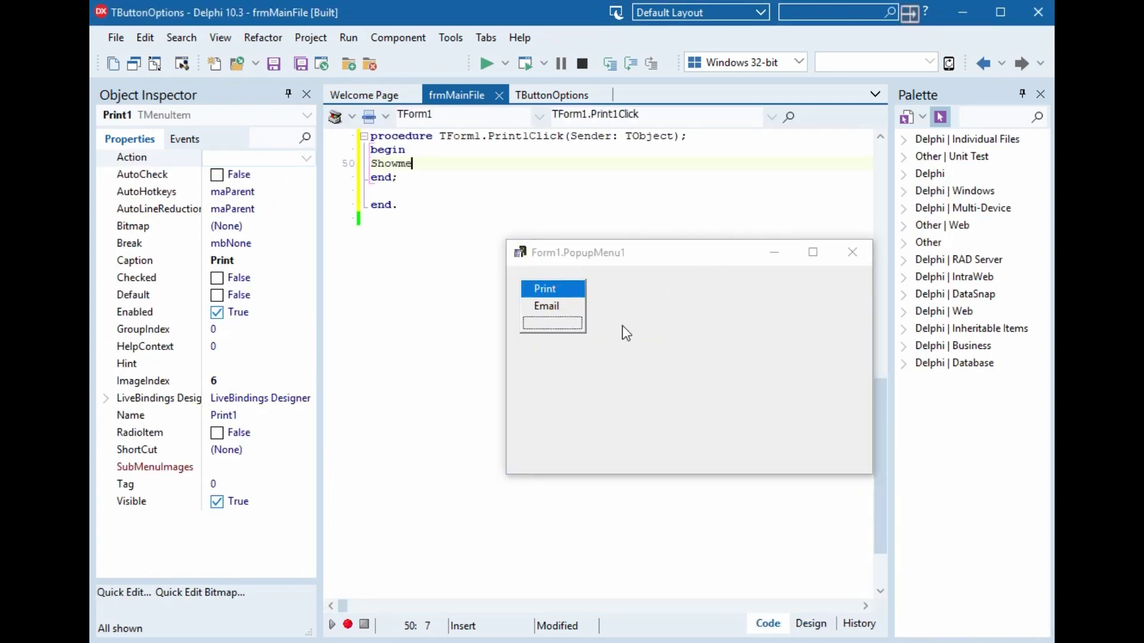
key(ctrl+space)
key(Return)
text(()
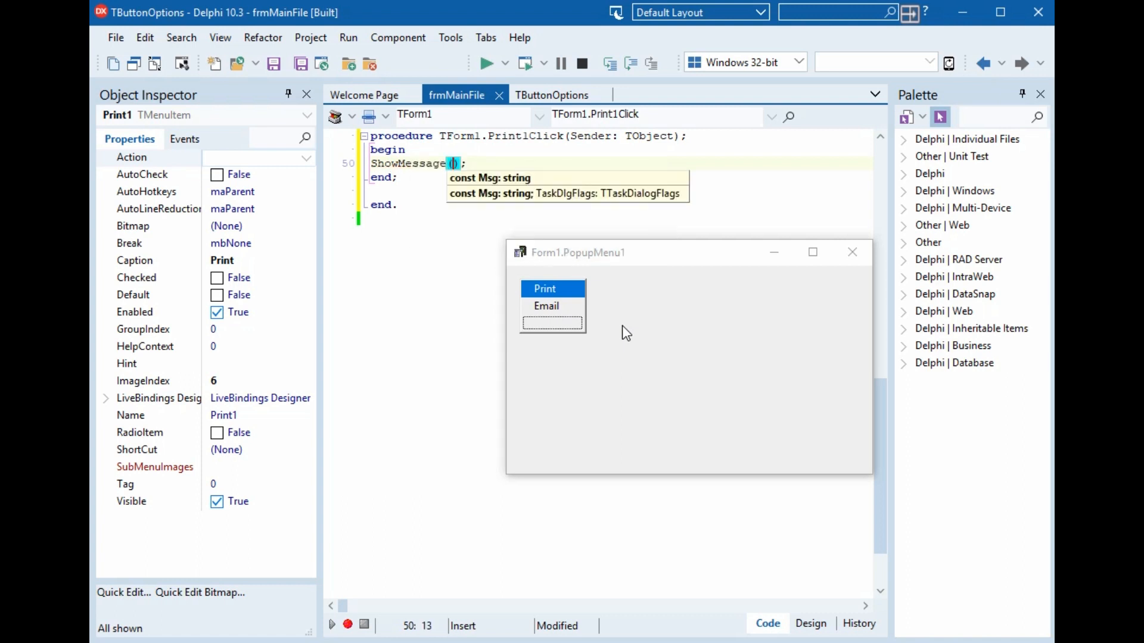
text('P)
key(BackSpace)
text(Print)
key(Home)
key(shift+Down)
key(ctrl+c)
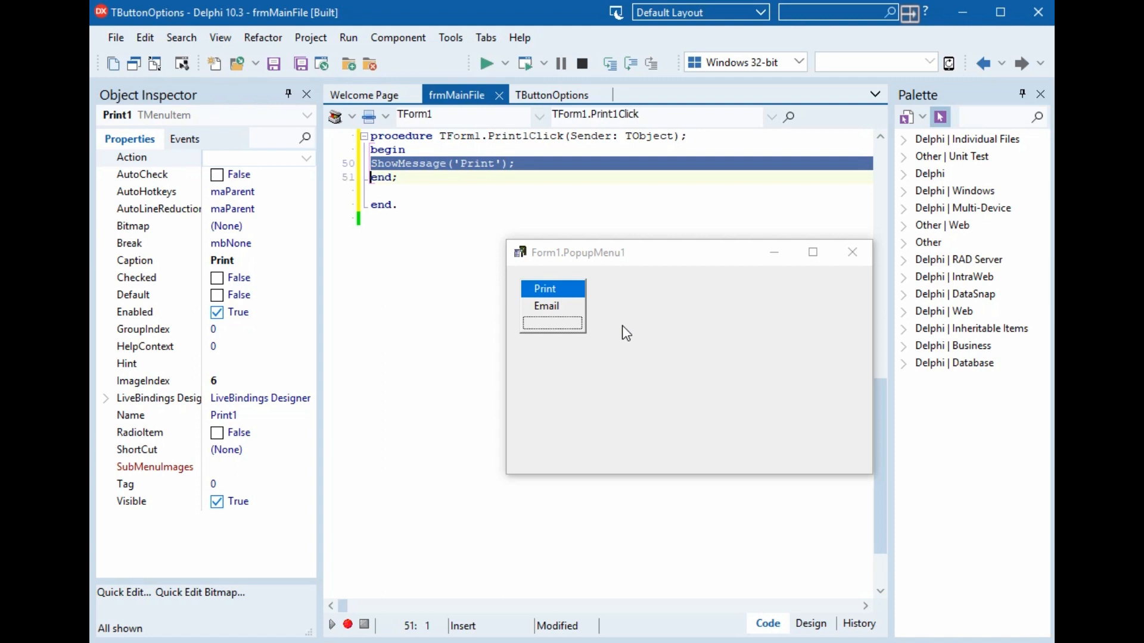
- Create Email1Click, paste the line and change its text to 'Preview'
double_click(560, 305)
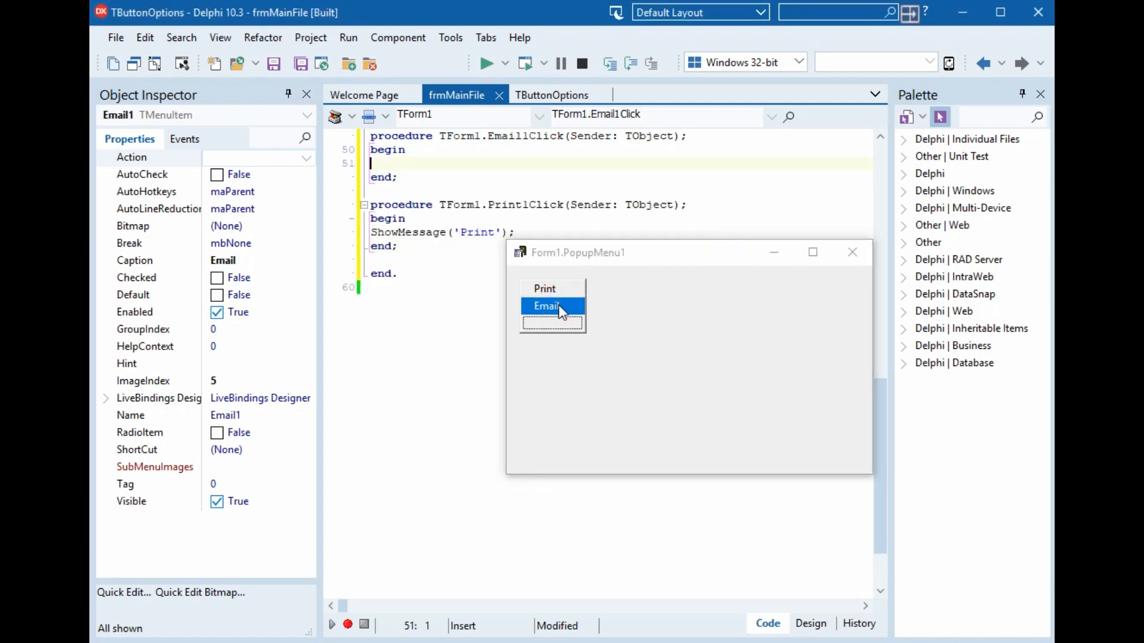
key(ctrl+v)
click(459, 163)
key(Right)
key(Right)
key(Delete)
key(Delete)
key(Delete)
text(eview)
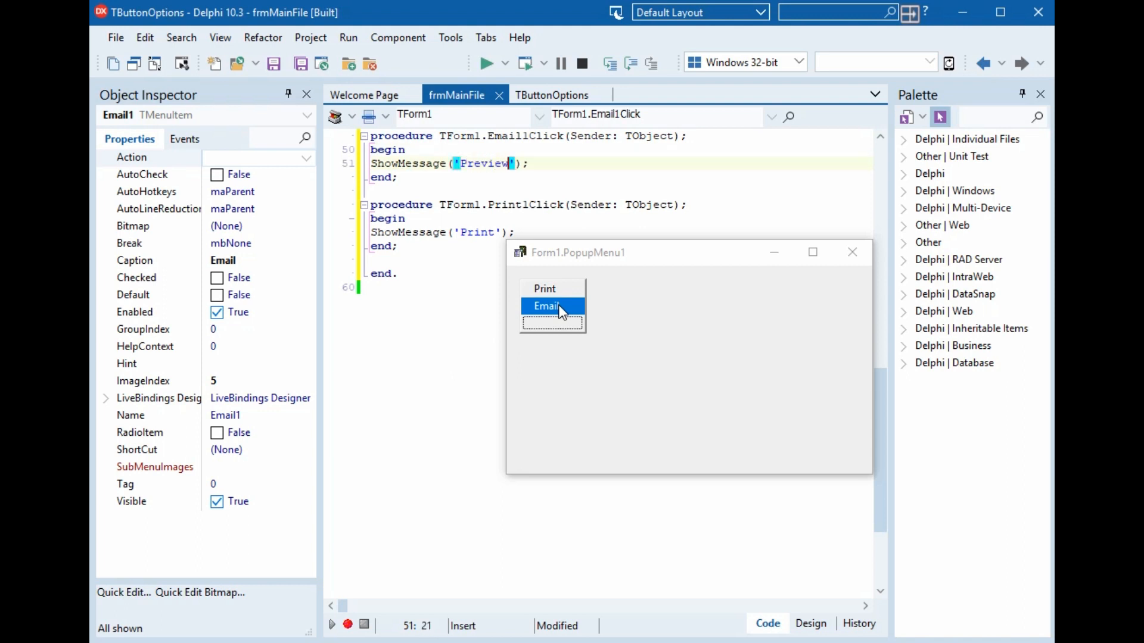
key(Home)
click(559, 304)
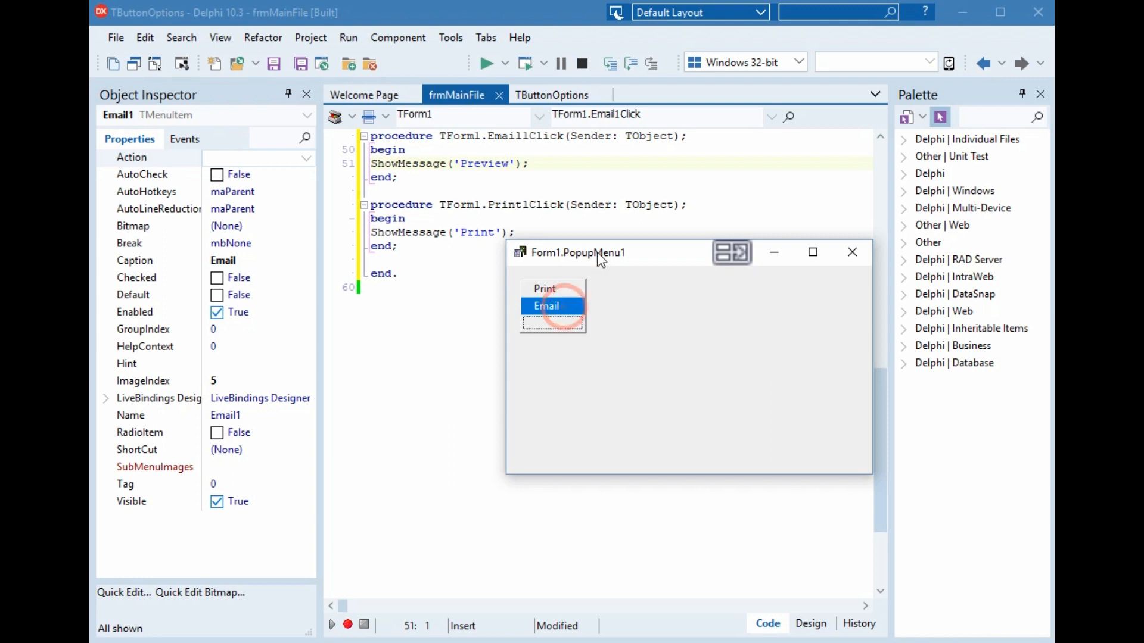
- Run the project and confirm Ok shows the Hello message
drag(611, 257, 530, 257)
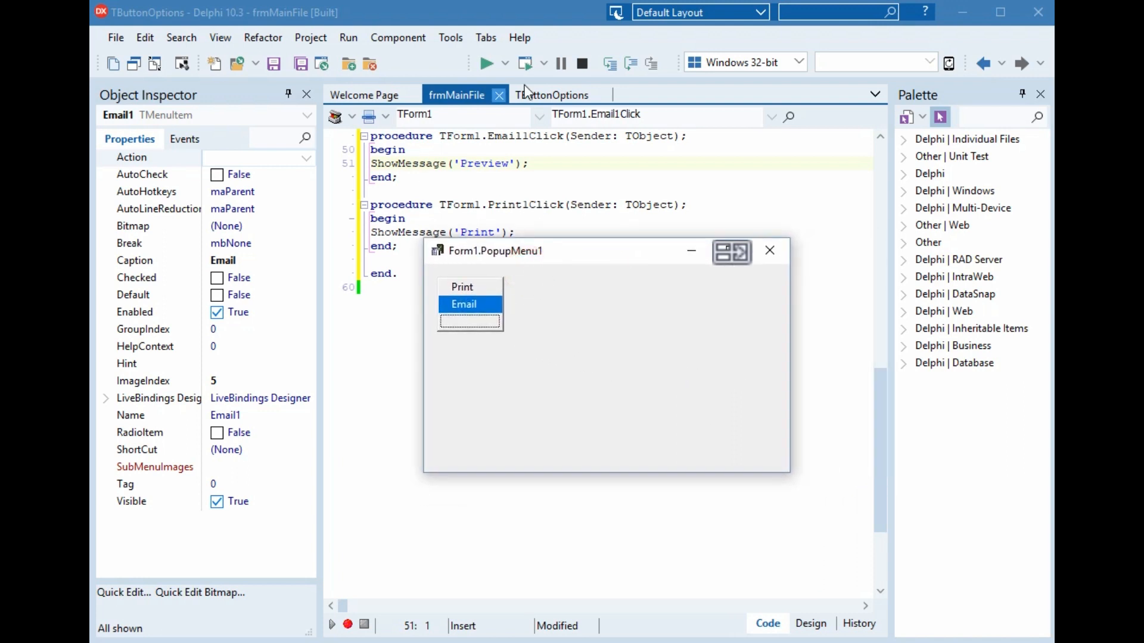
click(485, 63)
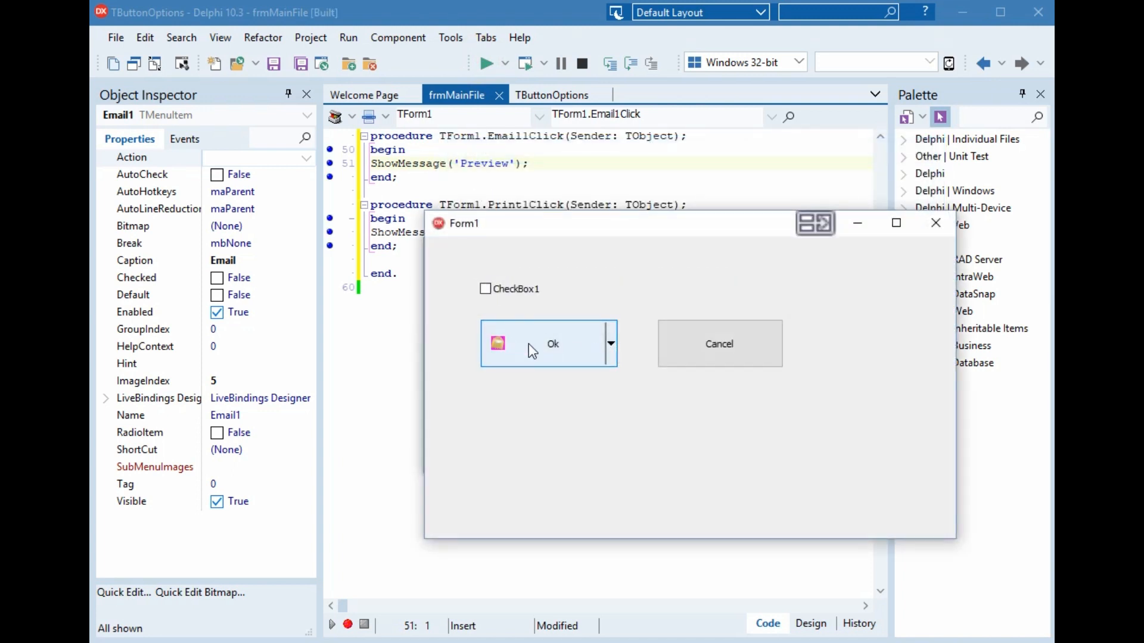
click(544, 348)
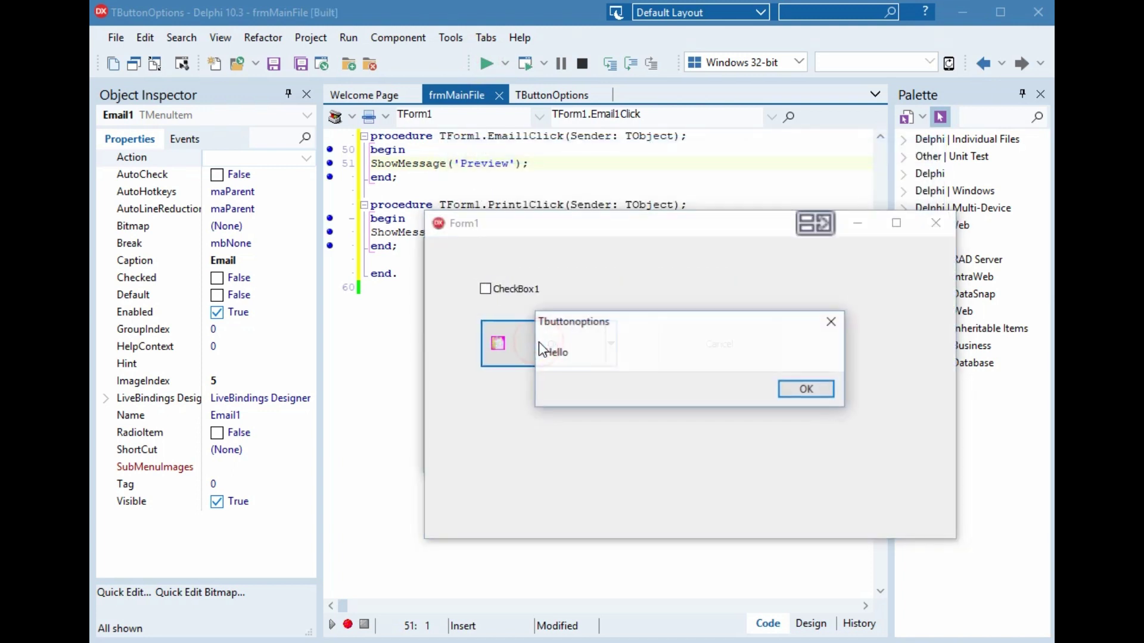
click(819, 392)
- Confirm Print shows 'Print' and Email shows 'Preview' from the drop-down, then close the form
click(614, 346)
click(506, 379)
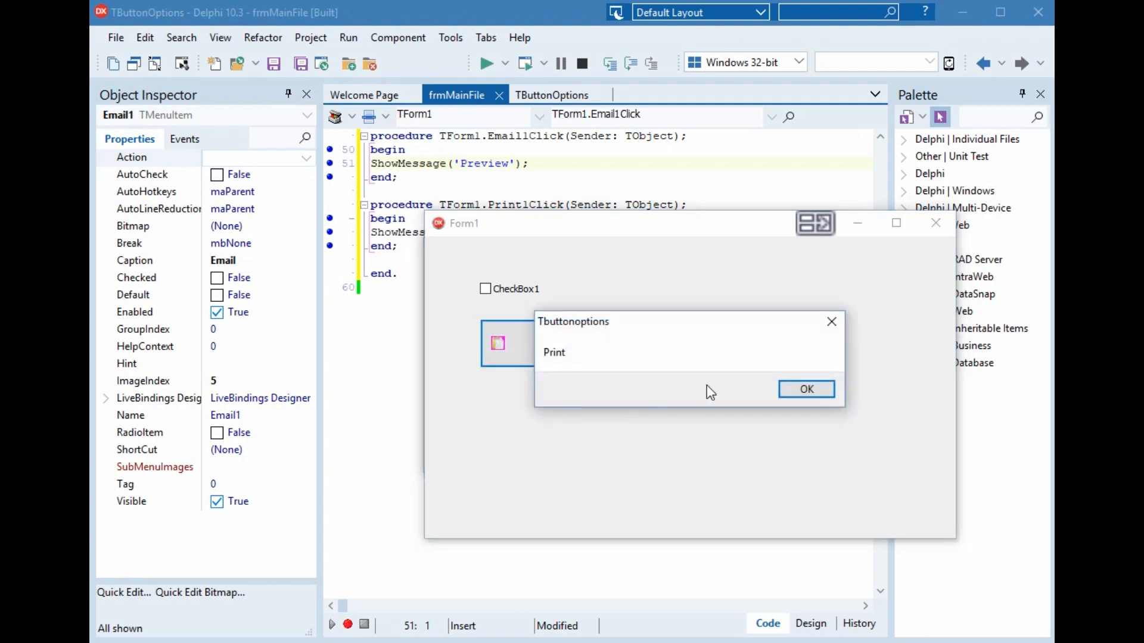
click(806, 389)
click(610, 343)
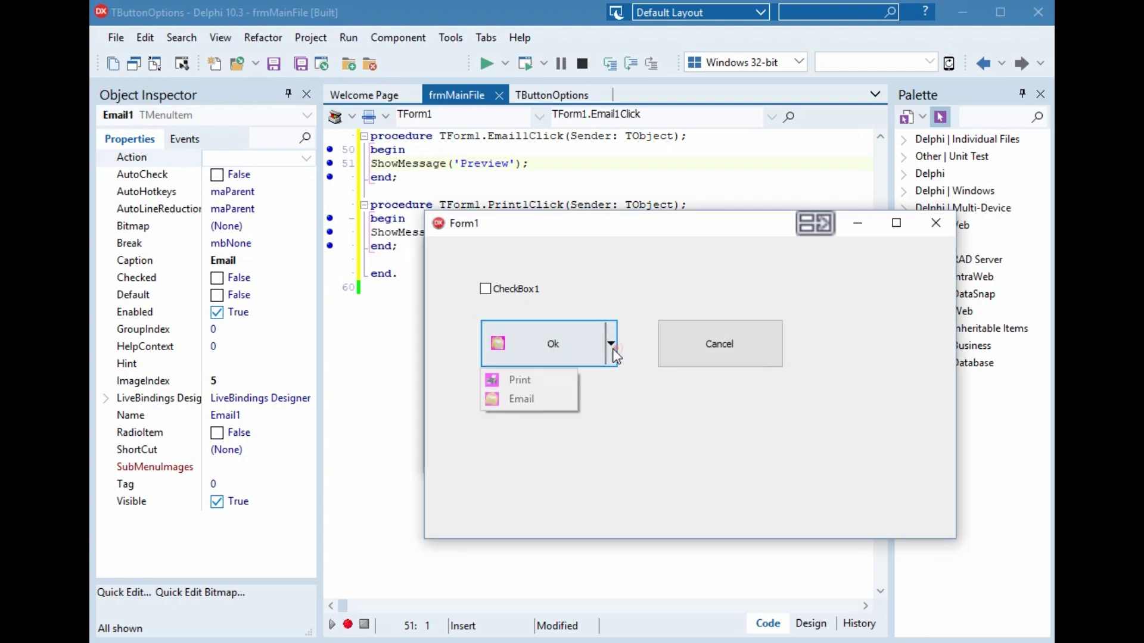
click(534, 404)
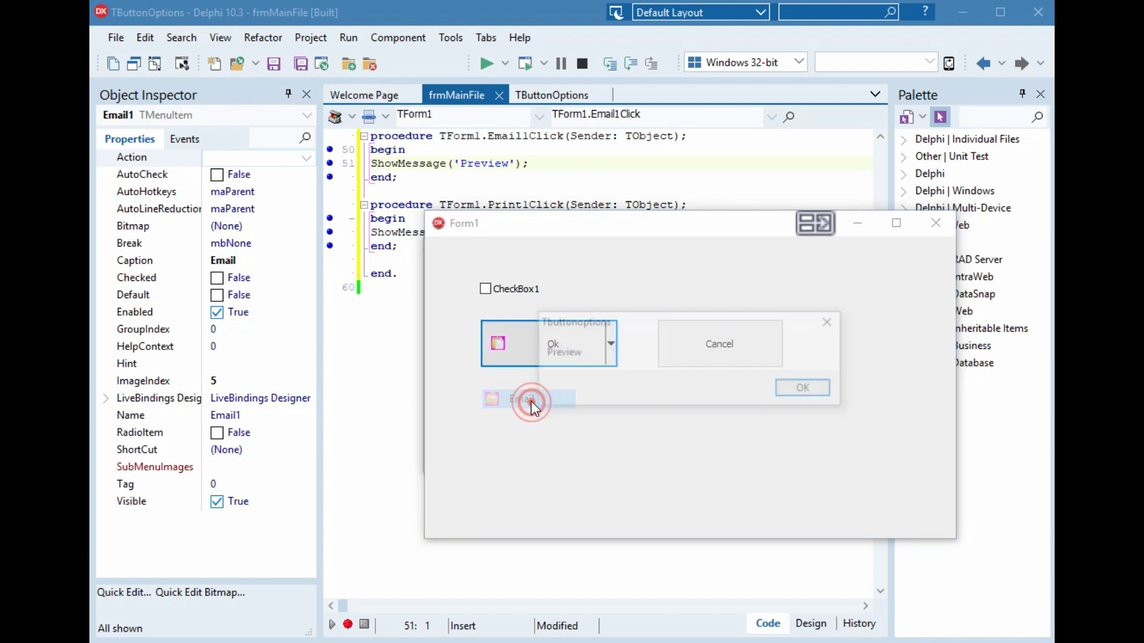
click(806, 392)
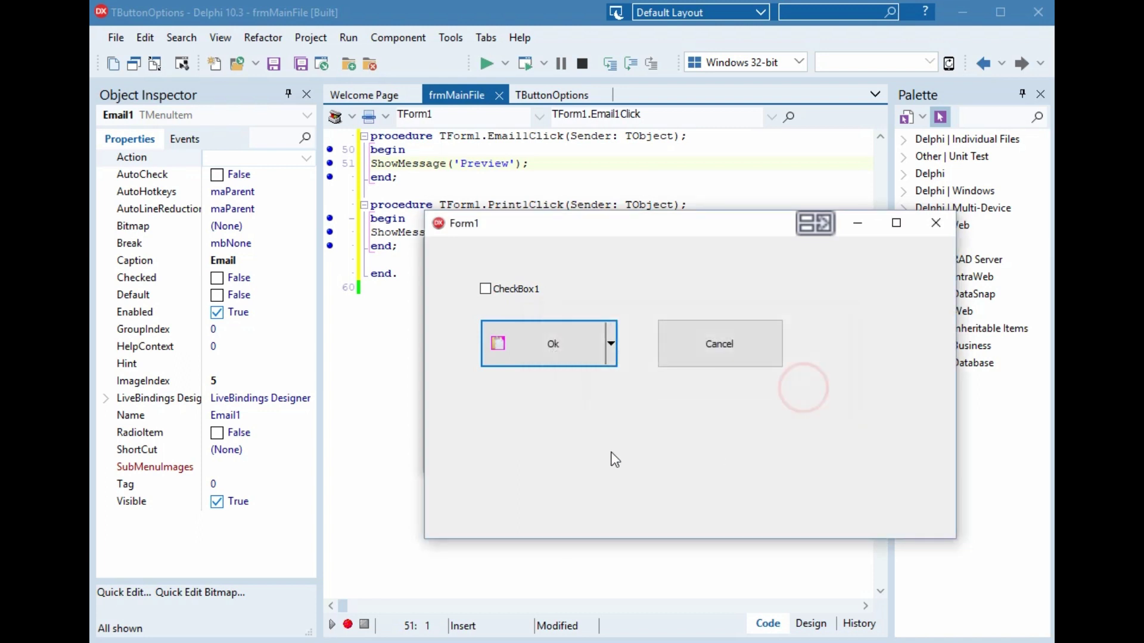
click(934, 222)
- Close the menu editor, return to the form and set the Ok button's ModalResult to mrOk
click(770, 255)
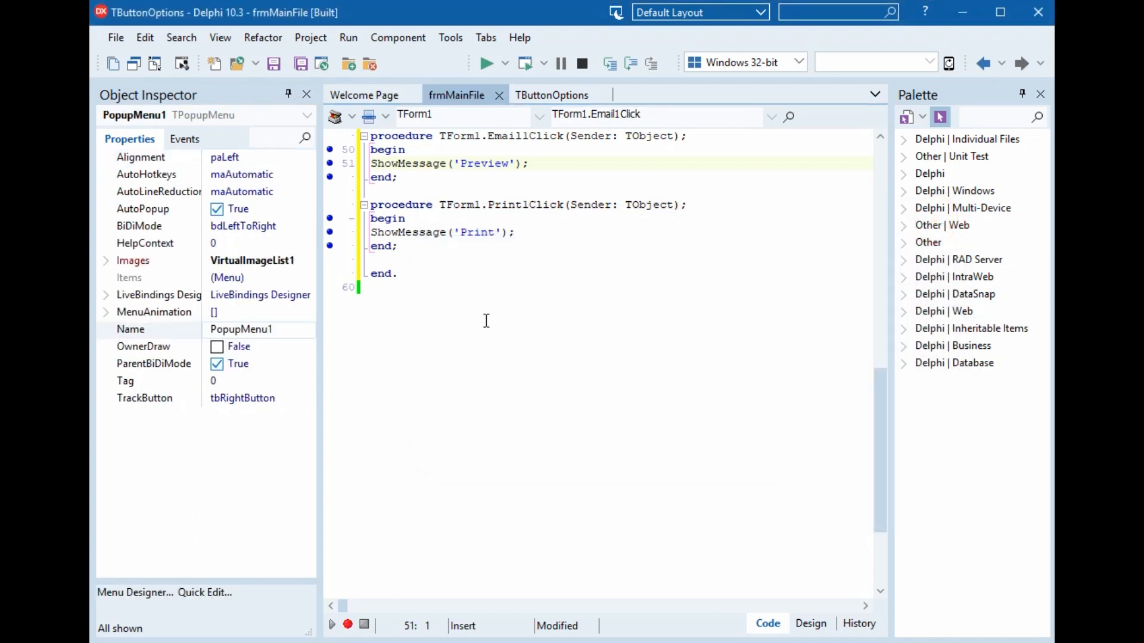
key(F12)
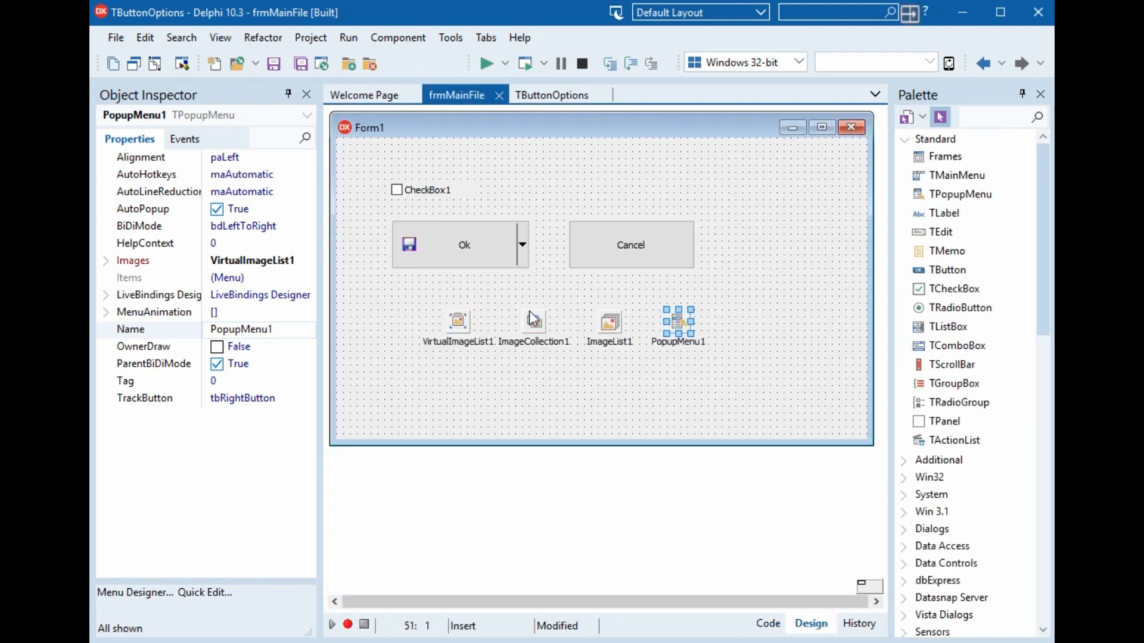
click(482, 244)
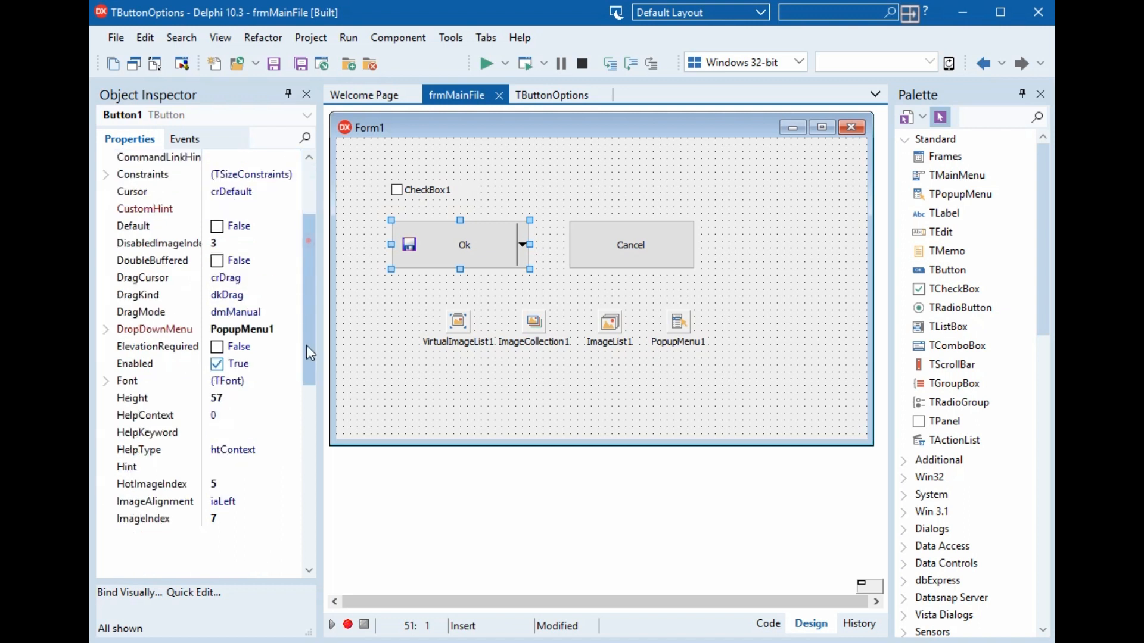
scroll(299, 358, down, 10)
click(148, 364)
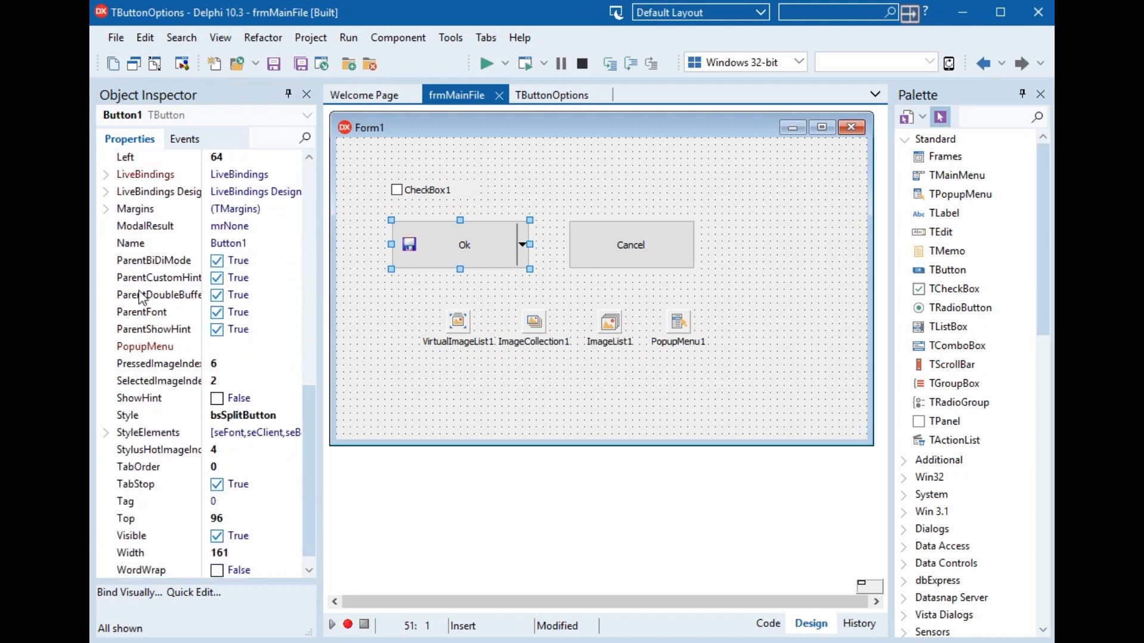
click(144, 225)
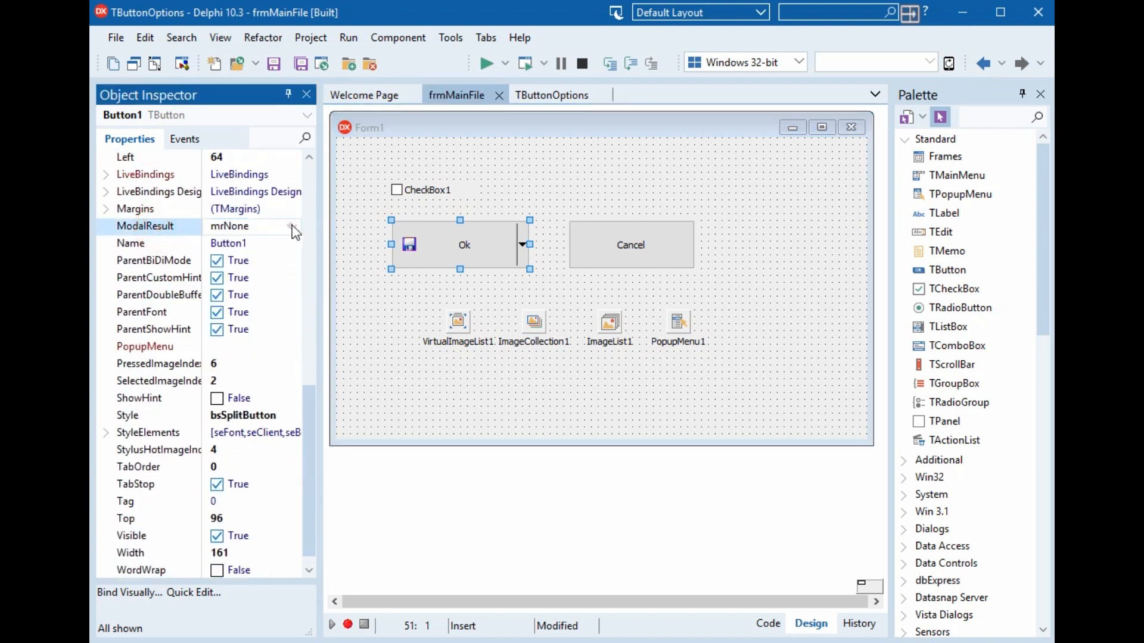
click(294, 227)
click(240, 259)
- Set the Cancel button's ModalResult to mrCancel
click(591, 244)
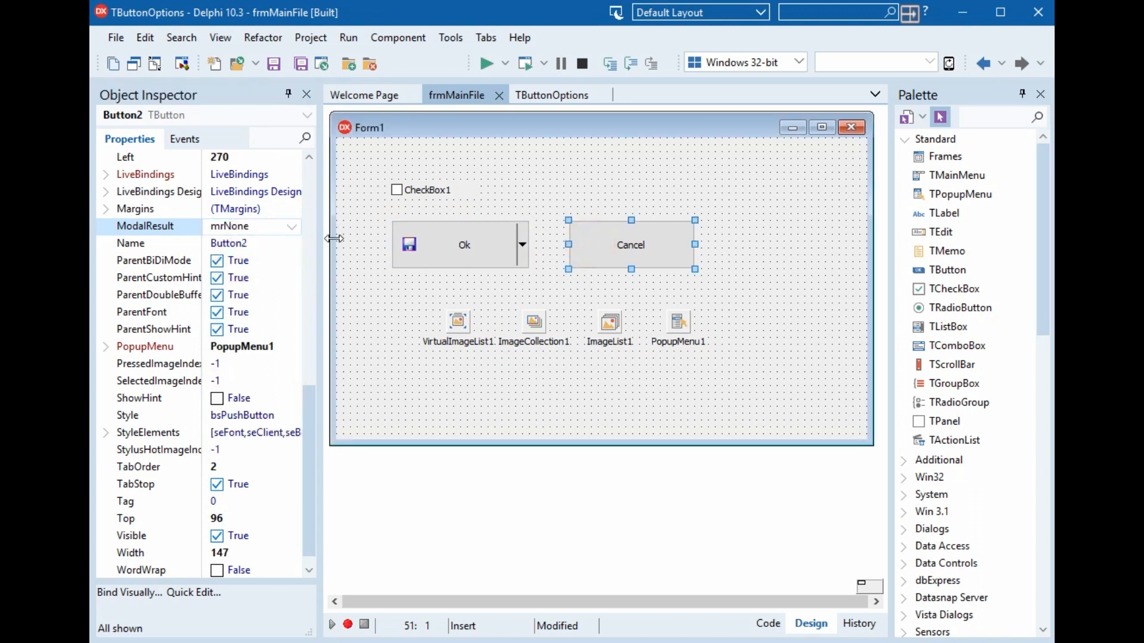
click(294, 228)
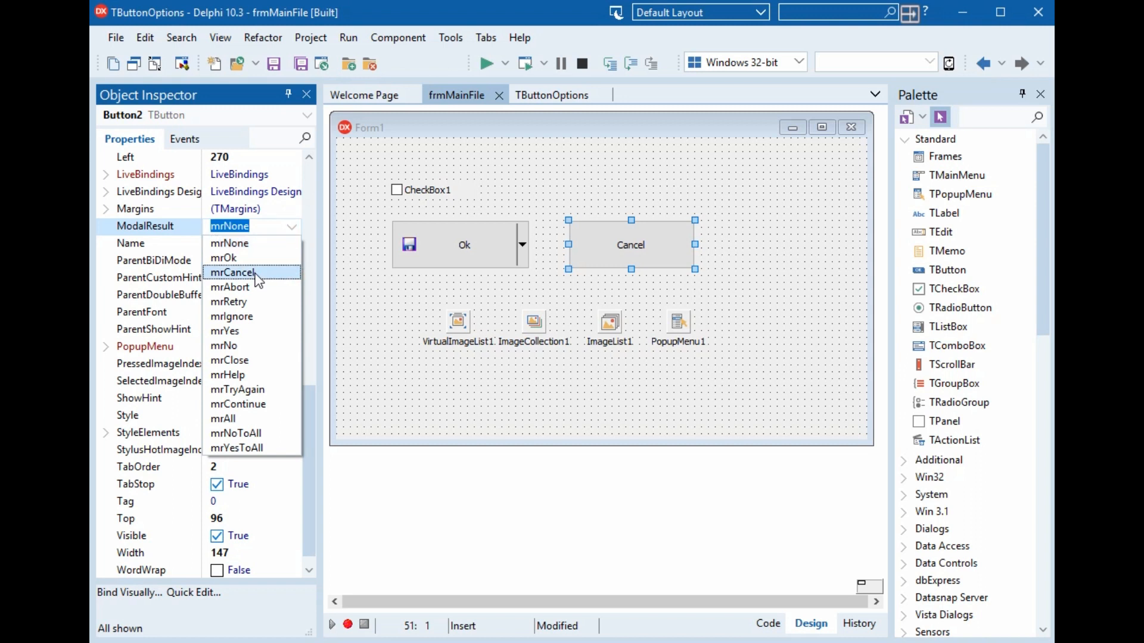
click(234, 273)
click(444, 246)
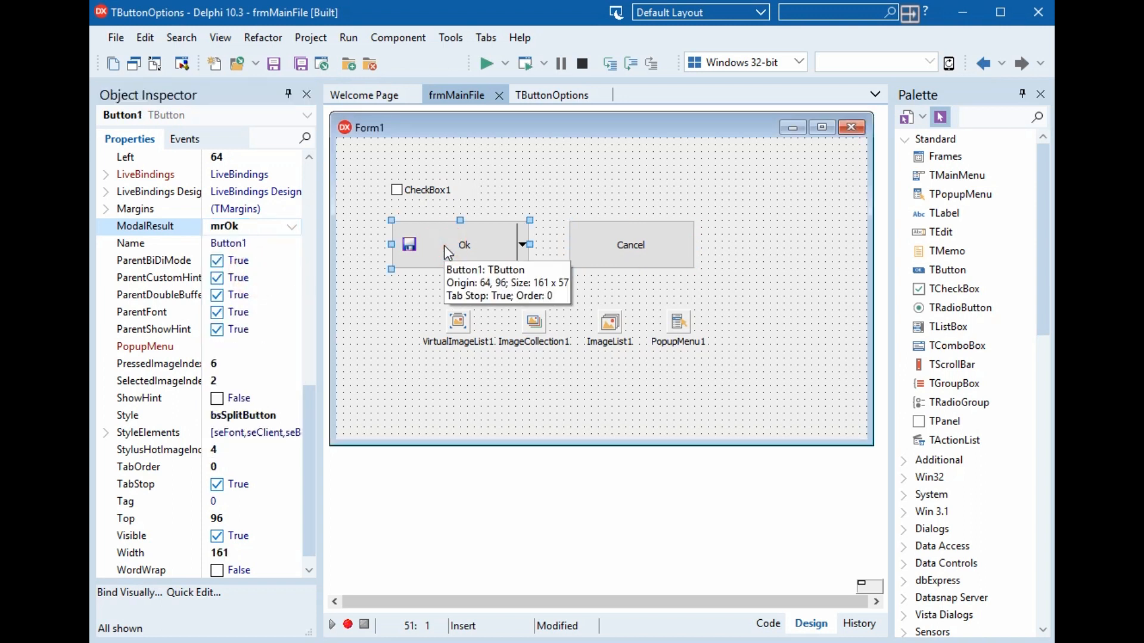
- In Button1Click, write if ModalResult = mrOk then ShowMessage('OK')
double_click(444, 246)
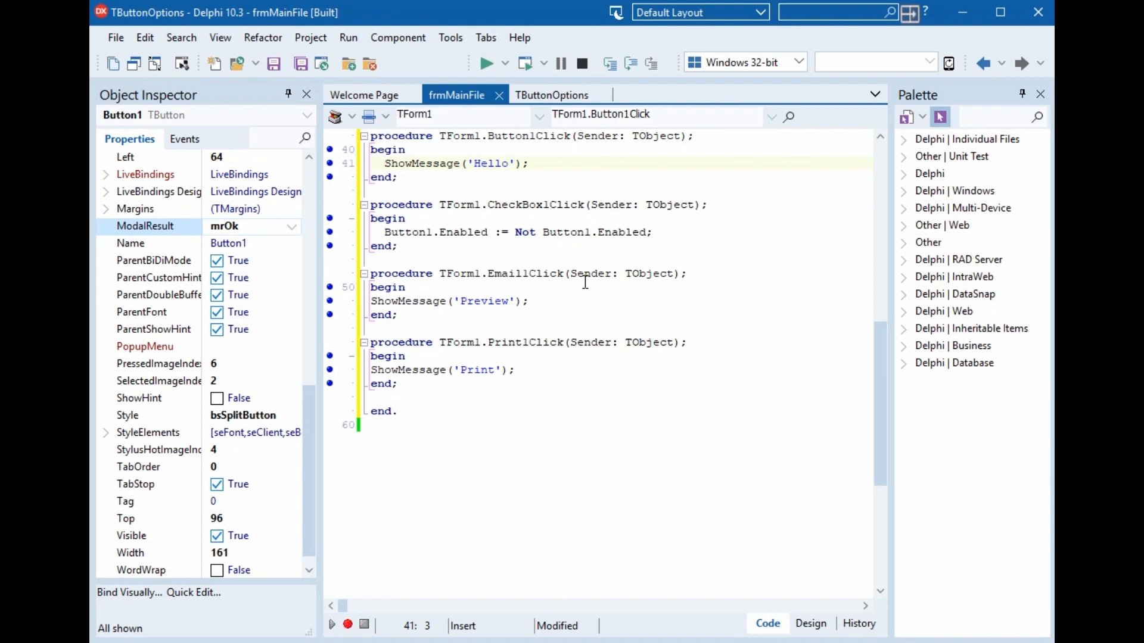
key(Return)
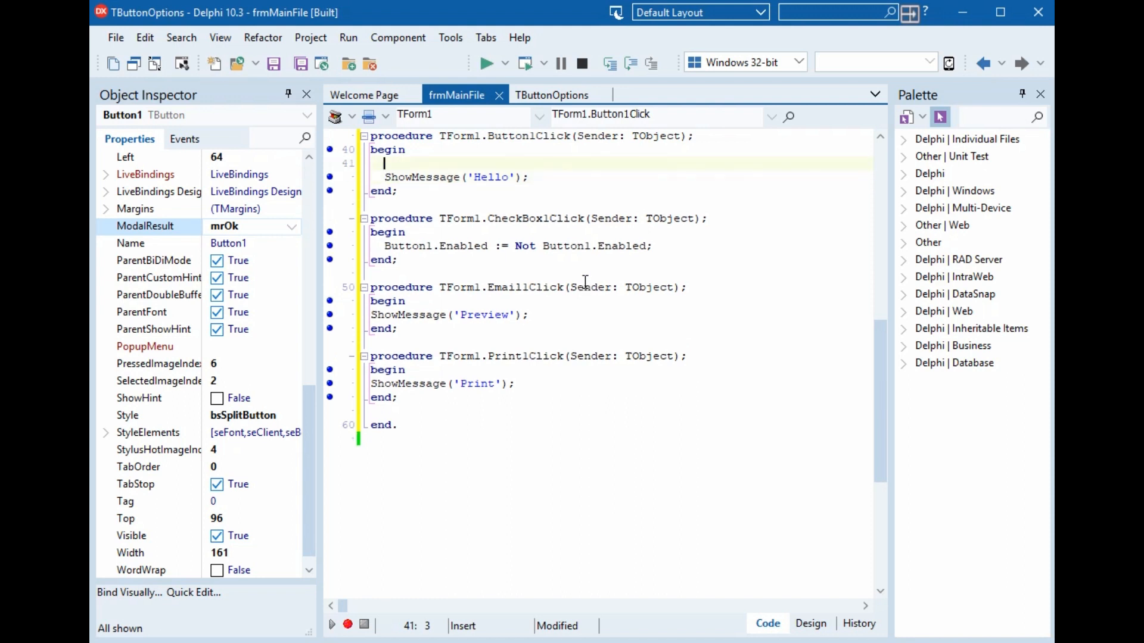
text(If Moda then)
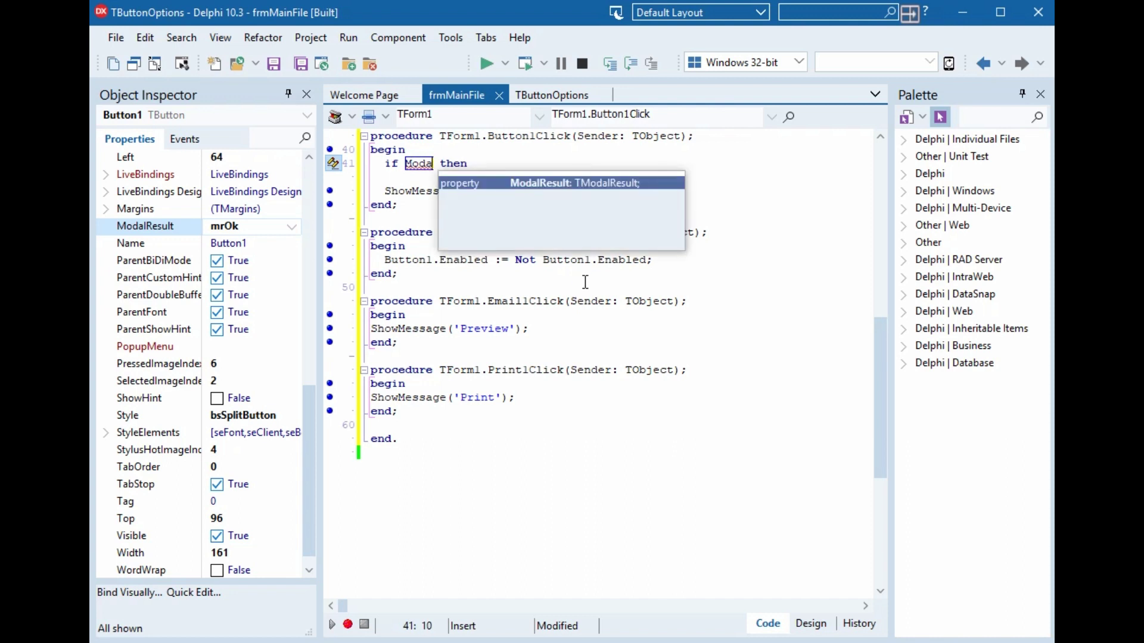
key(Return)
text(= mrOk)
key(Return)
key(Tab)
key(Down)
key(shift+Down)
key(ctrl+c)
key(Up)
key(ctrl+v)
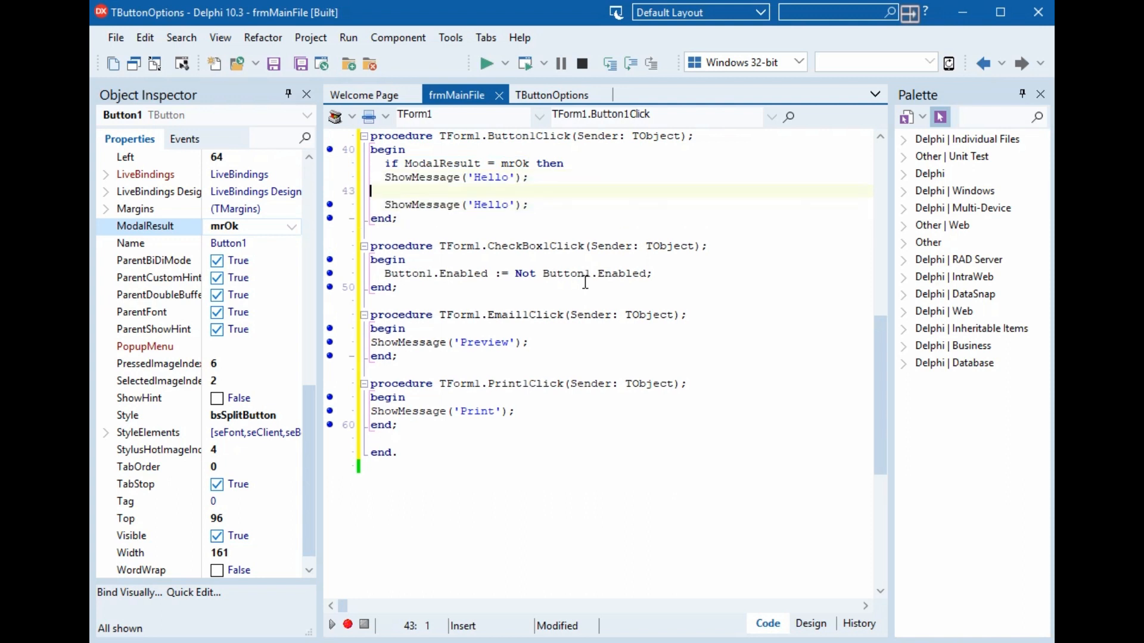
key(ctrl+Right)
key(ctrl+Right)
key(ctrl+Right)
key(ctrl+shift+Right)
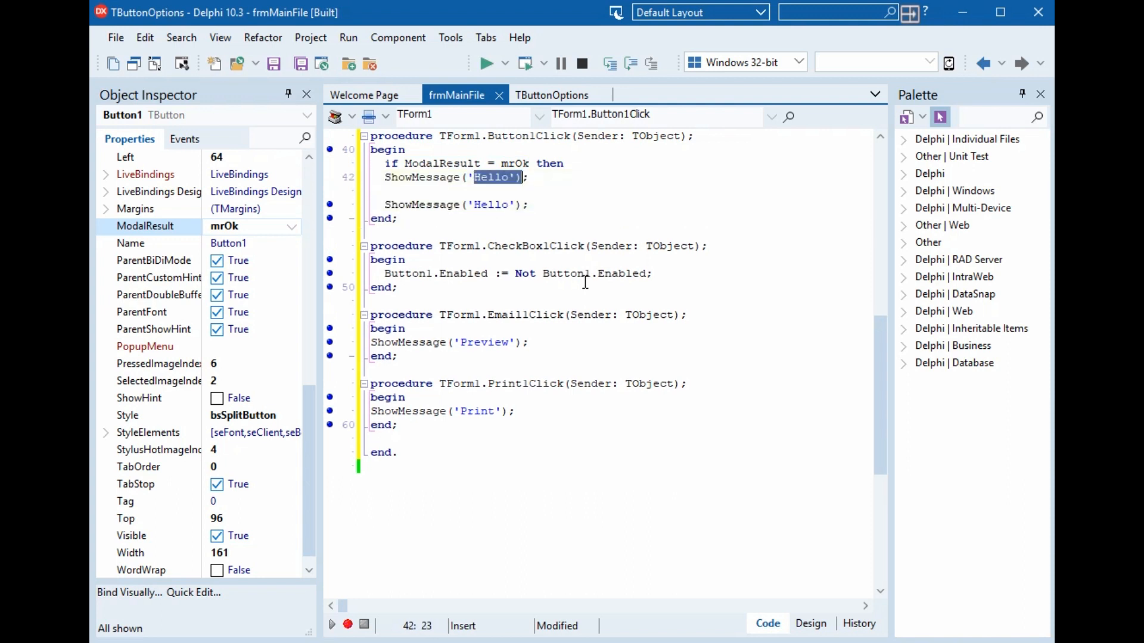
key(shift+Left)
key(shift+Left)
text(OK)
key(Right)
key(Right)
text(E)
- Add the else if mrCancel branch with ShowMessage('Cancel') and return to the designer
key(Home)
key(shift+Up)
key(ctrl+c)
key(Down)
key(ctrl+v)
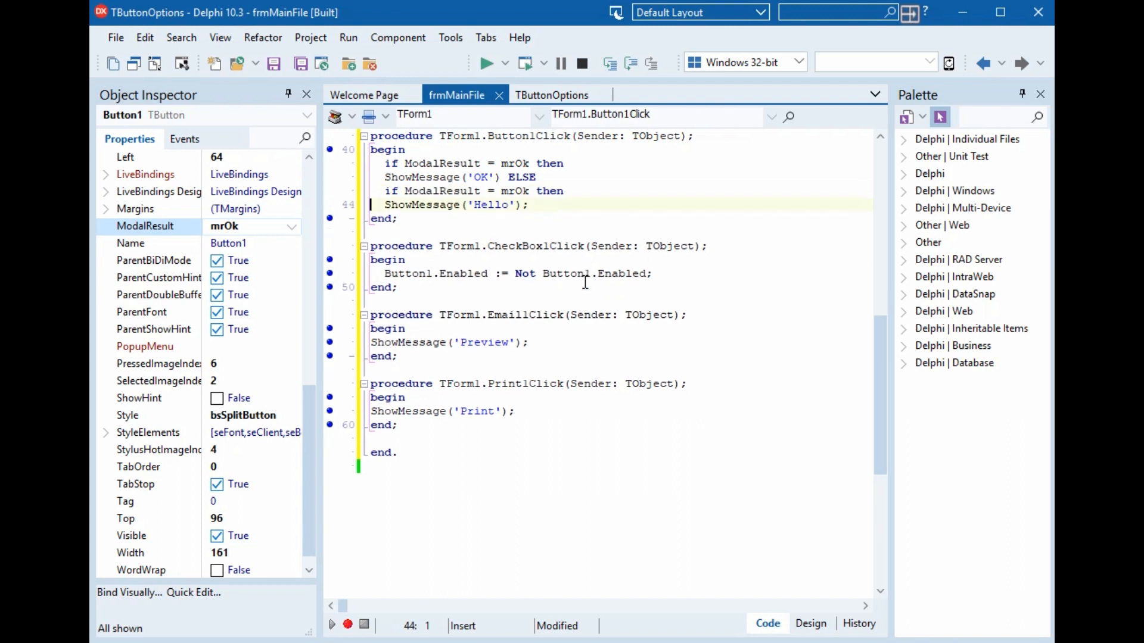
key(Up)
key(End)
key(BackSpace)
key(BackSpace)
text(Ca)
key(Return)
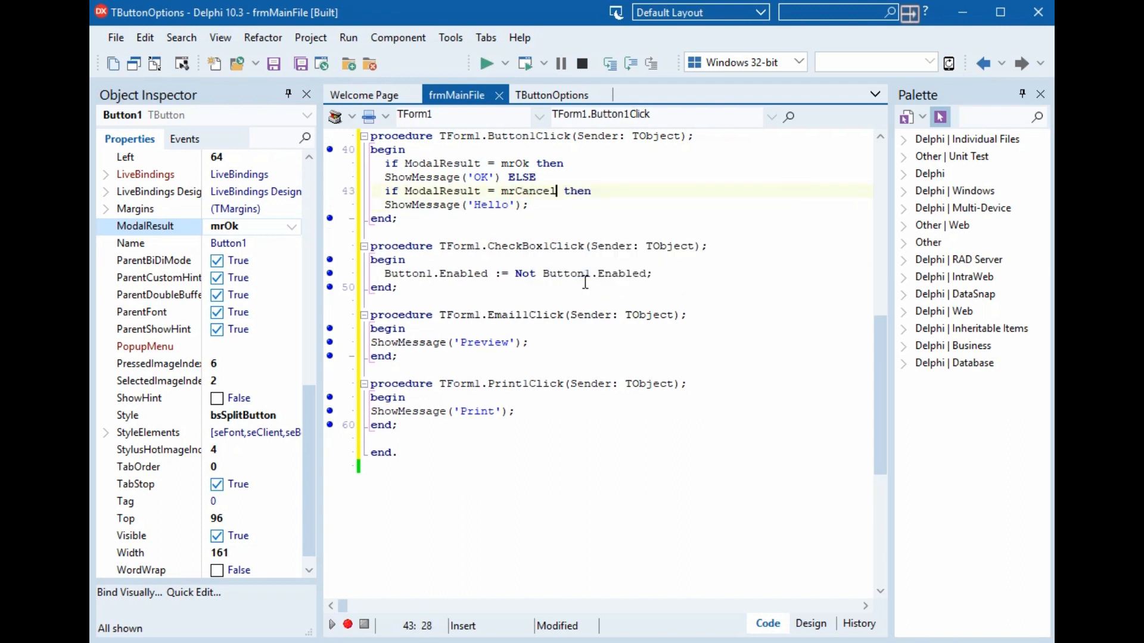
key(Down)
key(Home)
key(shift+End)
key(shift+Left)
key(shift+Left)
key(shift+Left)
text(Cancel)
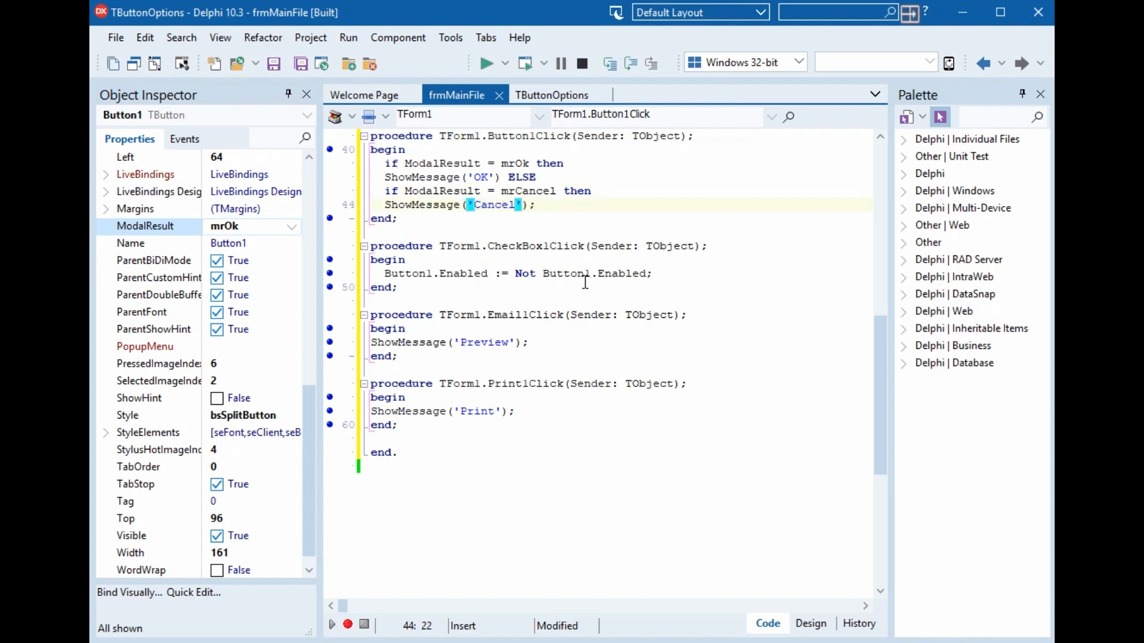
key(F12)
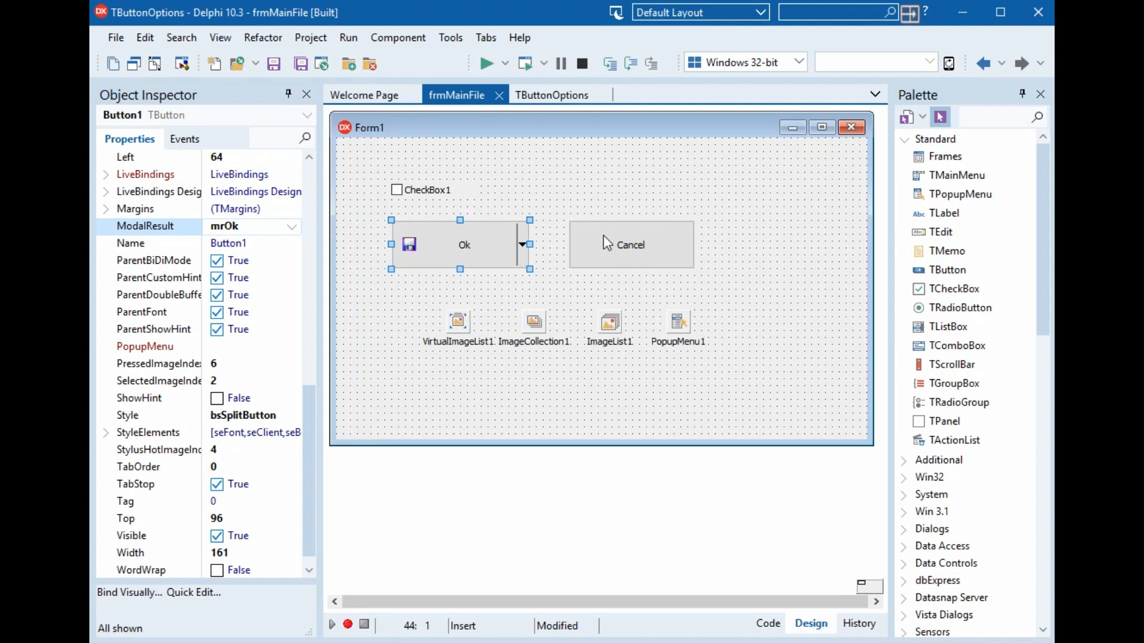
- Assign Button1Click as the Cancel button's OnClick event handler
click(606, 243)
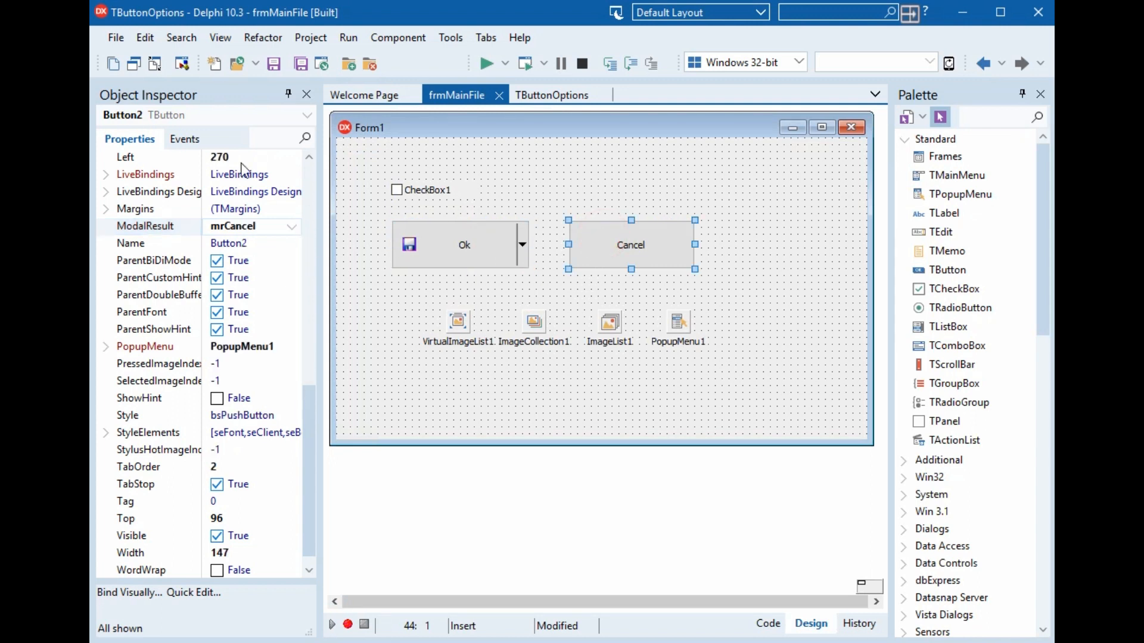
click(185, 139)
click(297, 242)
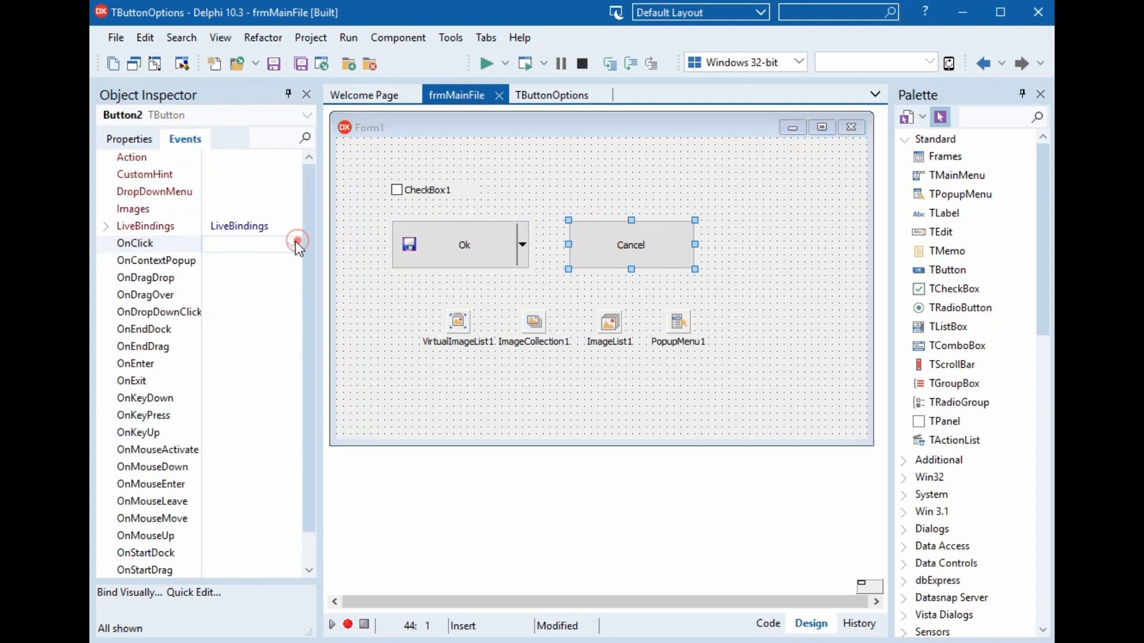
click(240, 260)
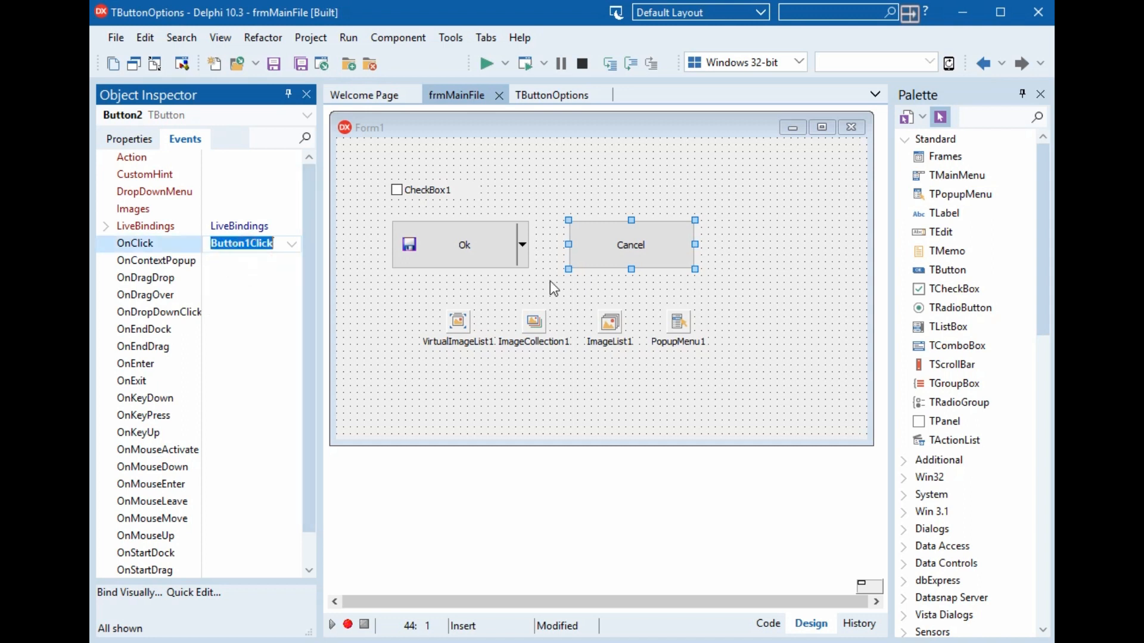
click(441, 251)
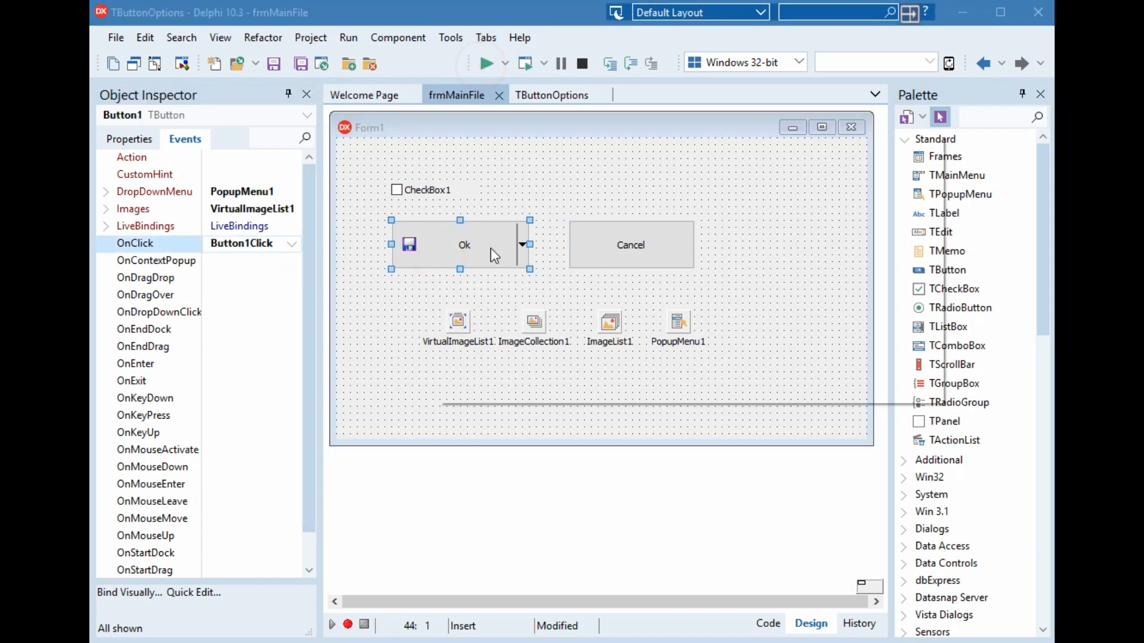
- Compile and run, then confirm Ok shows 'OK' and Cancel shows 'Cancel' messages
key(ctrl+F9)
key(F9)
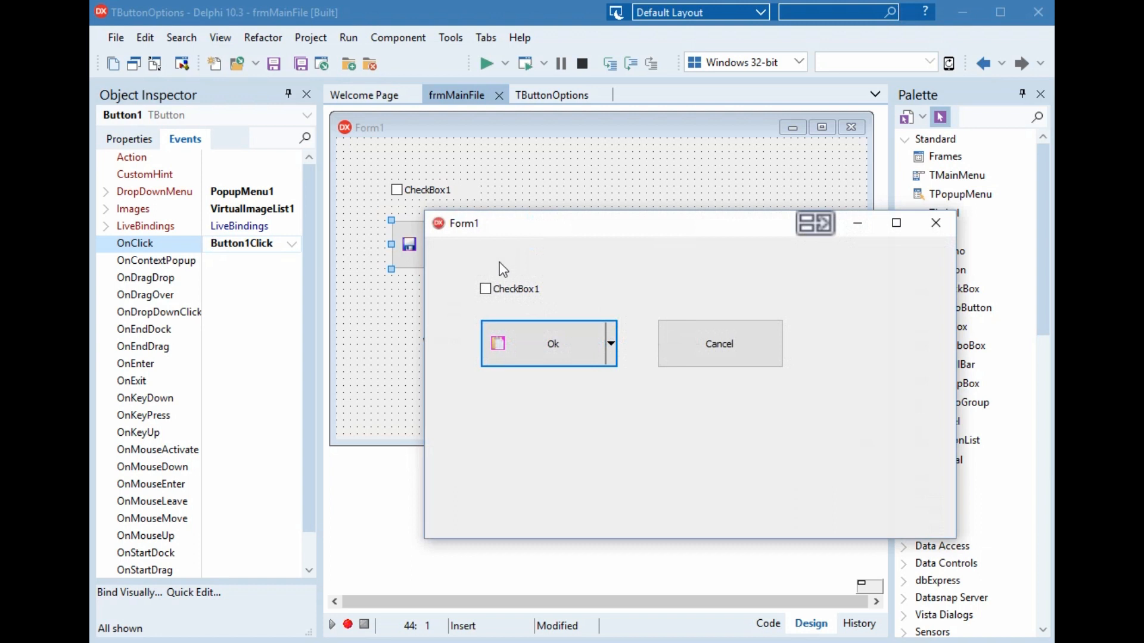
click(551, 350)
click(807, 391)
click(725, 344)
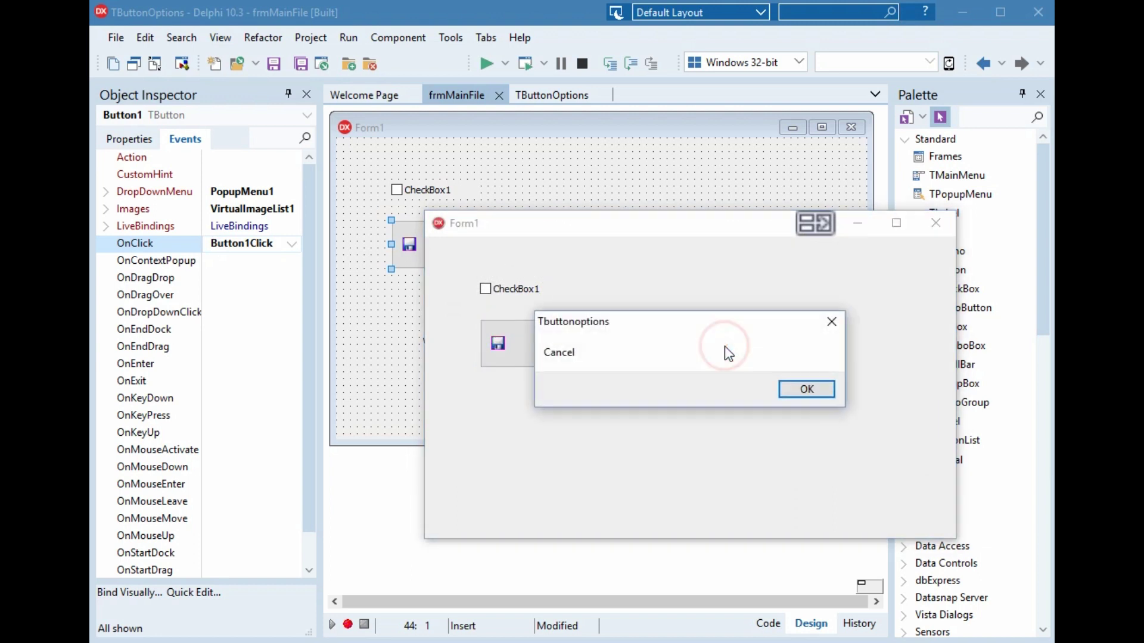
click(807, 390)
click(546, 349)
click(796, 391)
click(675, 354)
click(807, 391)
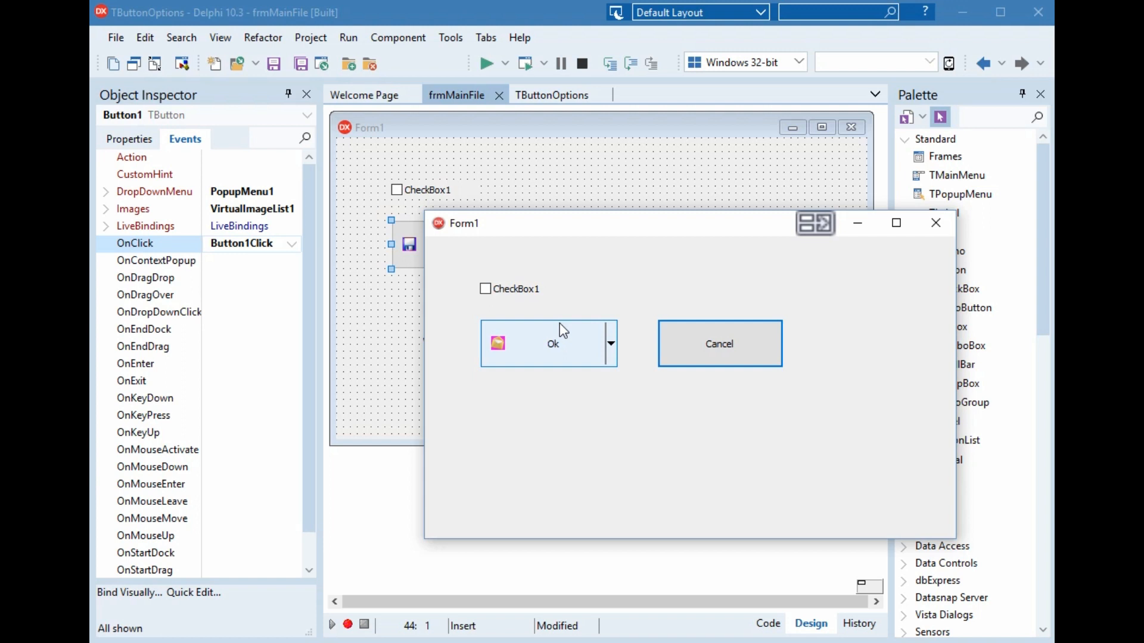
- Close the app, place and enlarge a new Button3, moving ImageList1 and PopupMenu1 below it
click(934, 222)
click(622, 259)
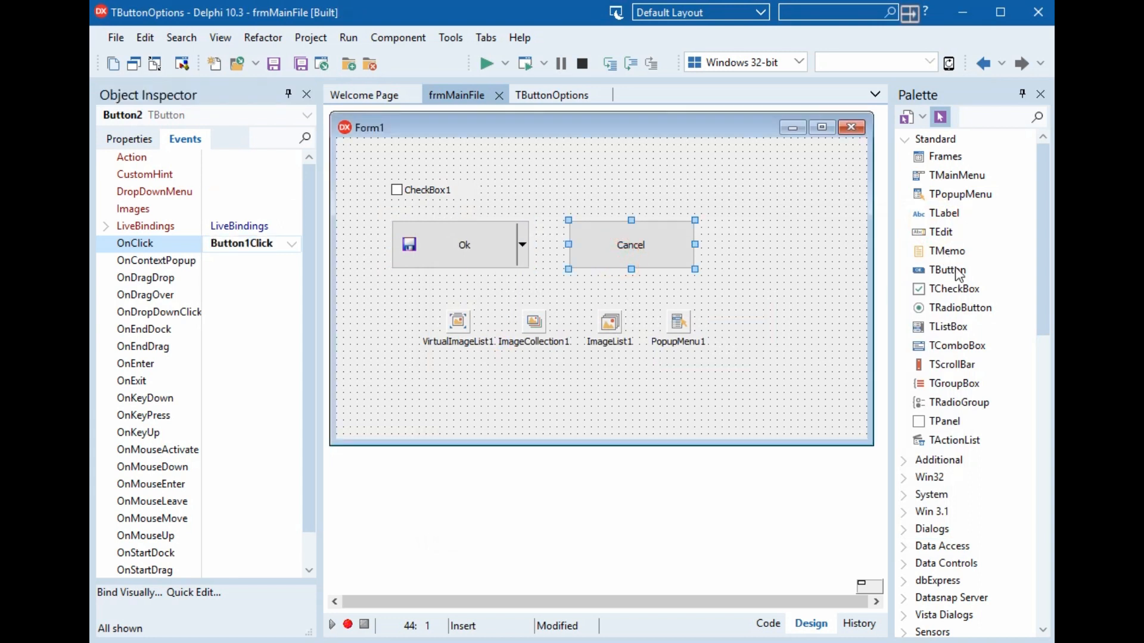
click(947, 270)
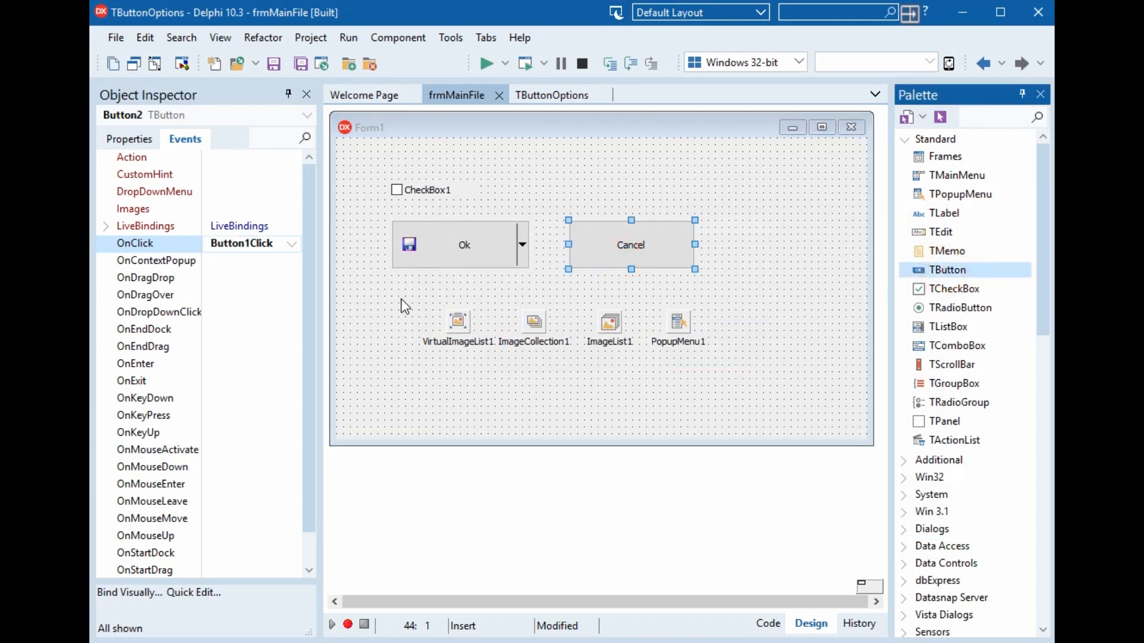
click(570, 304)
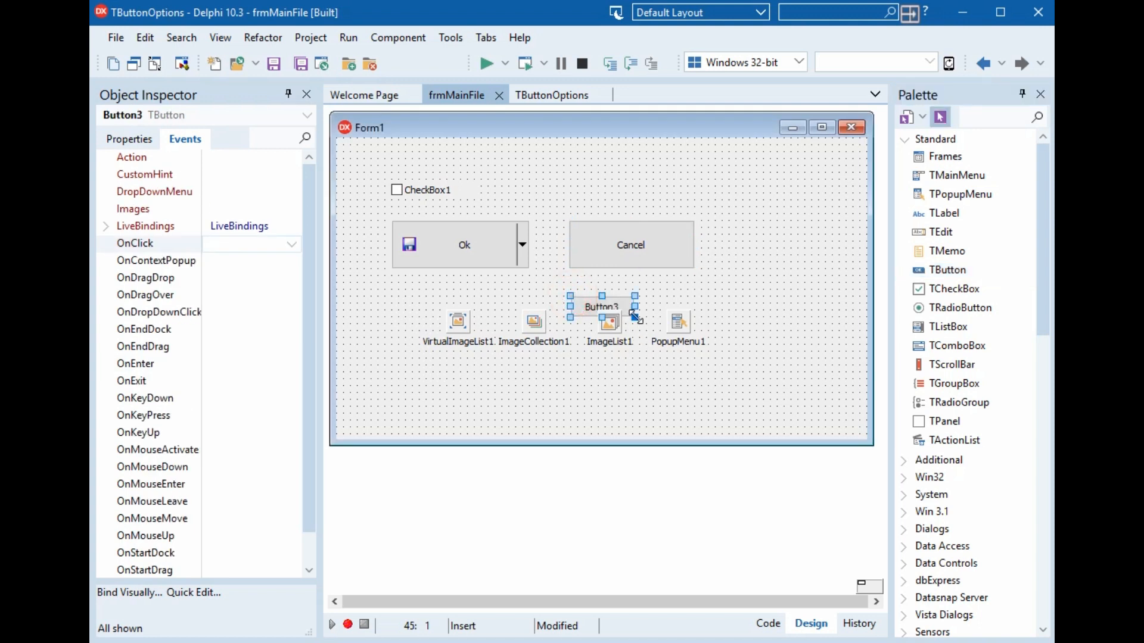
drag(635, 317, 717, 360)
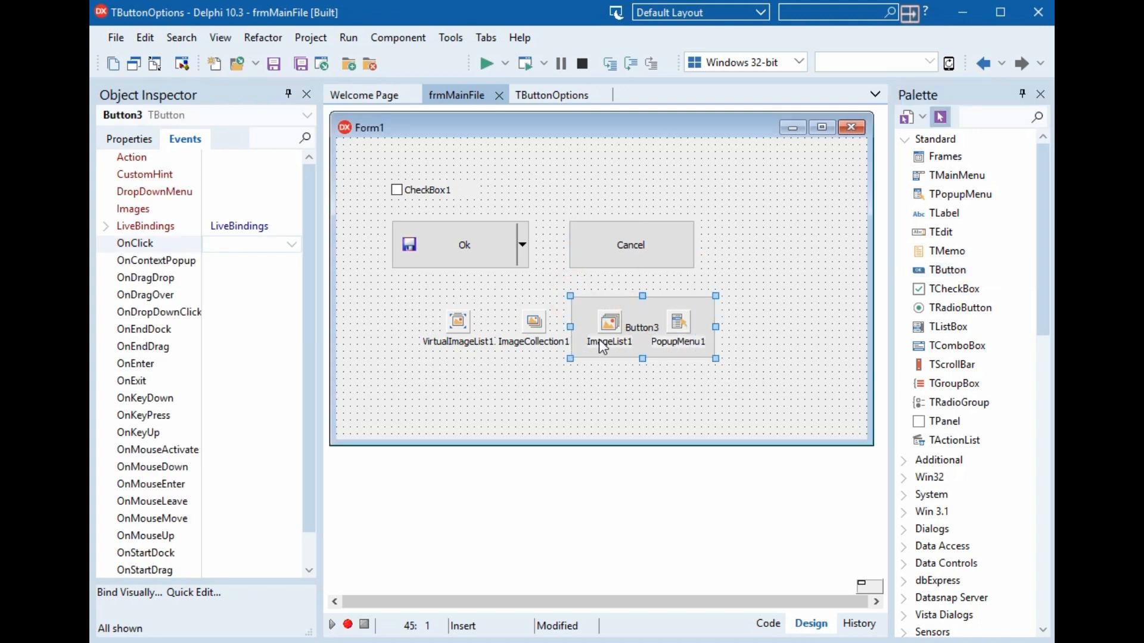
drag(609, 326, 499, 386)
drag(678, 326, 588, 386)
- Set Button3's Style to bsCommandLink
click(618, 327)
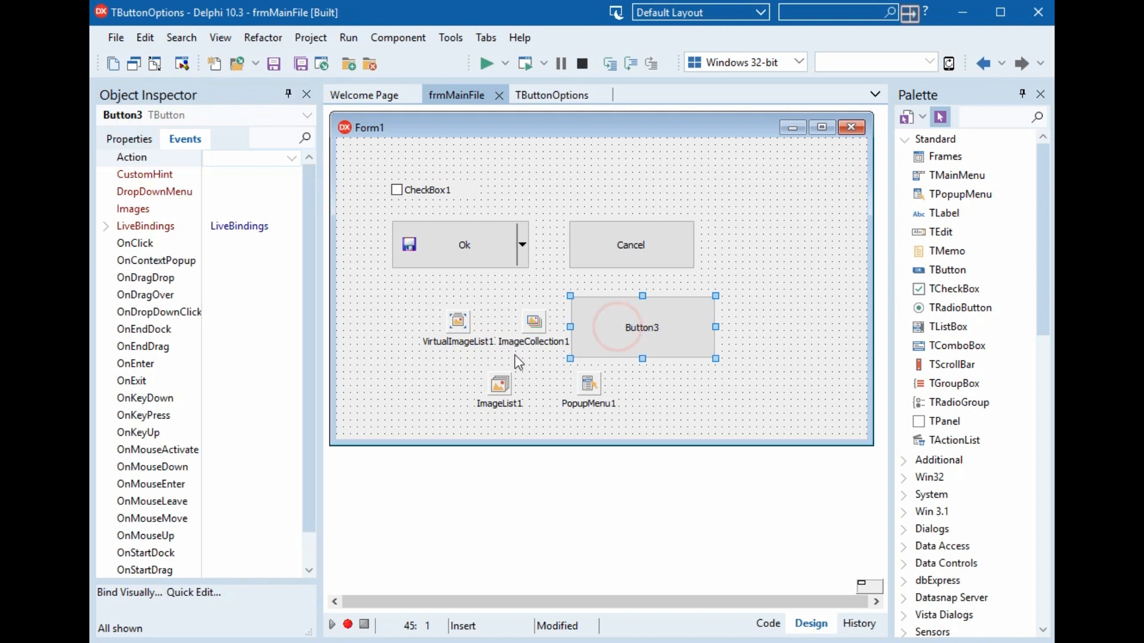
click(130, 139)
drag(310, 222, 297, 465)
click(250, 398)
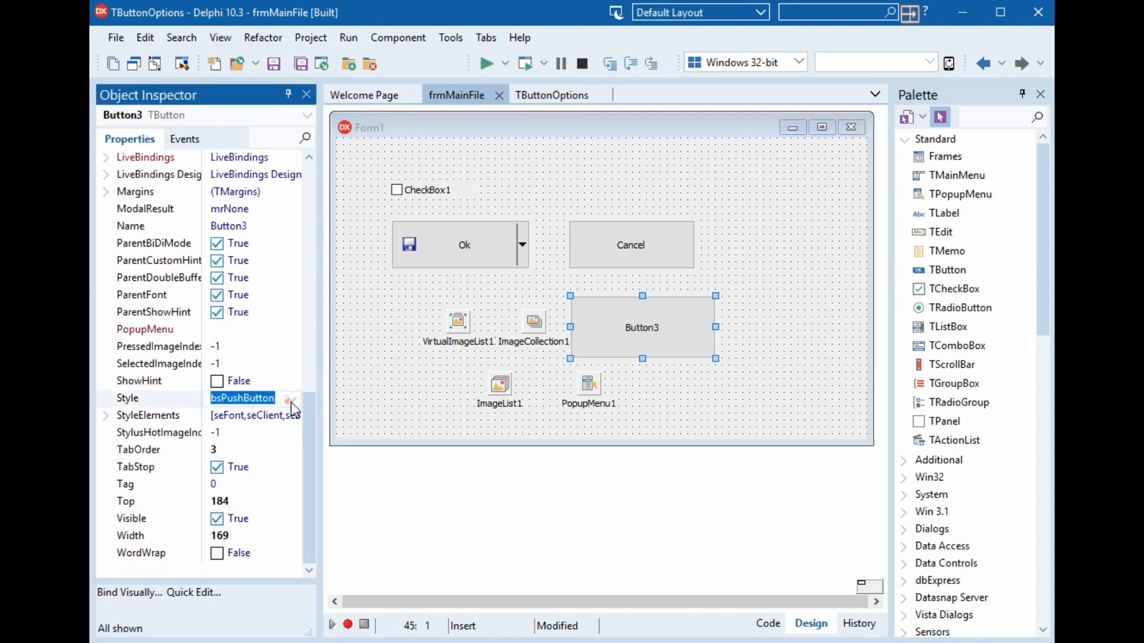
click(293, 397)
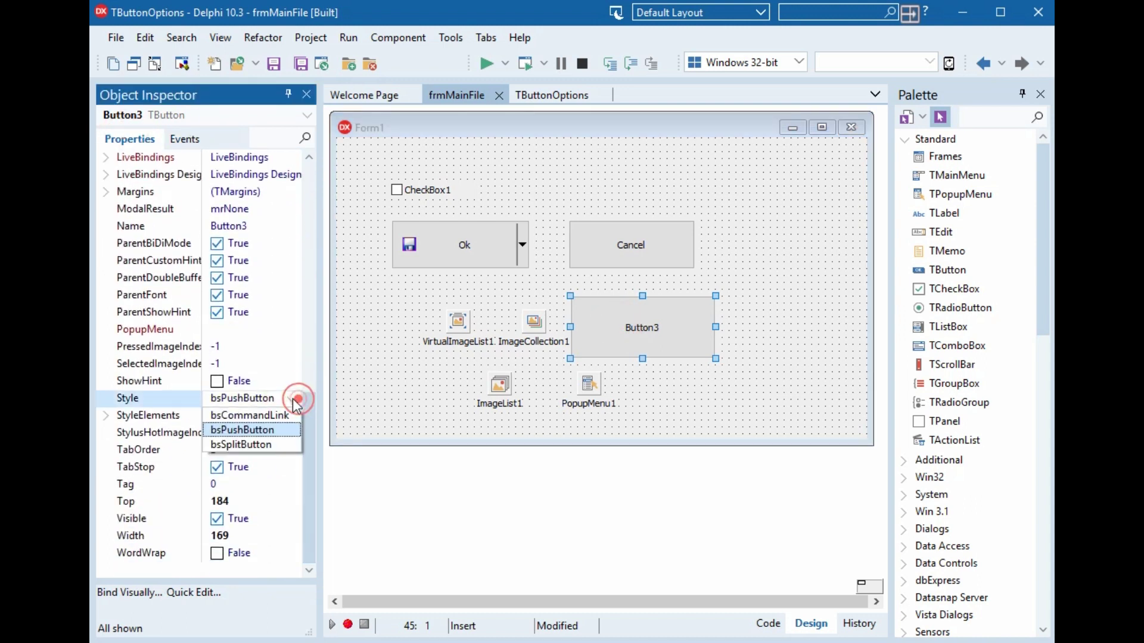
click(251, 415)
scroll(306, 423, up, 3)
scroll(314, 320, up, 5)
click(161, 329)
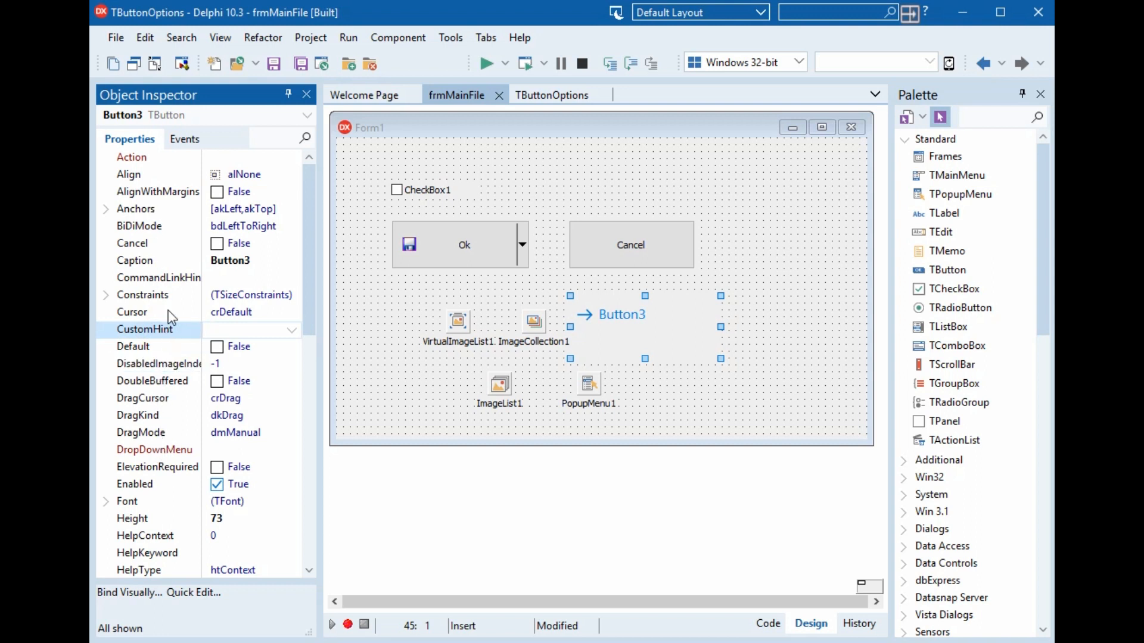
click(168, 277)
text(www.arqaam.com)
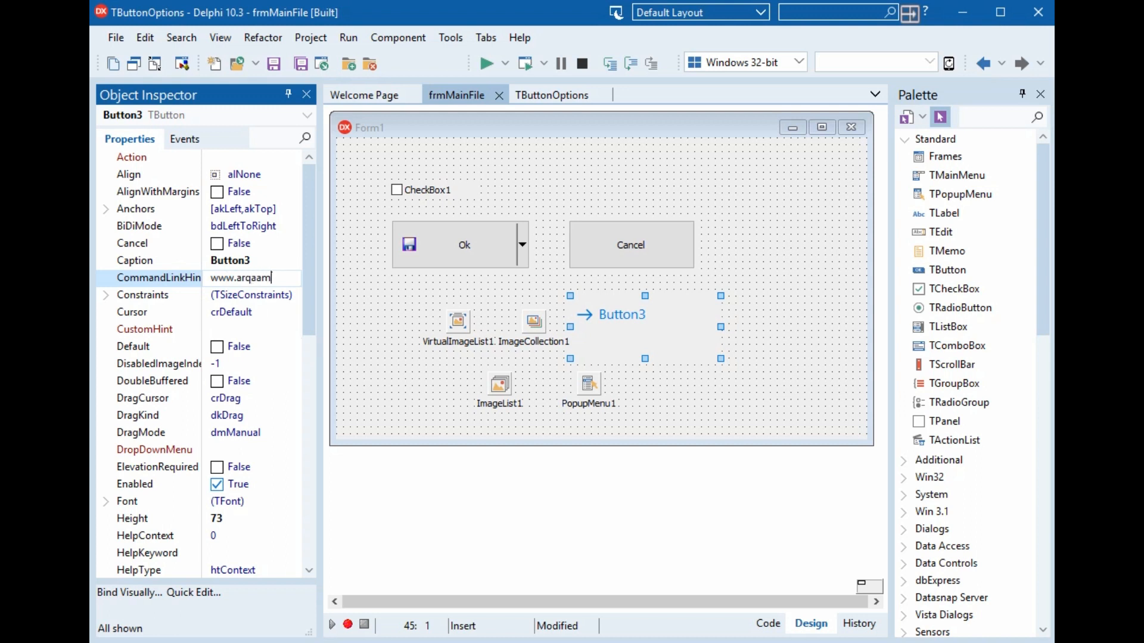
key(Return)
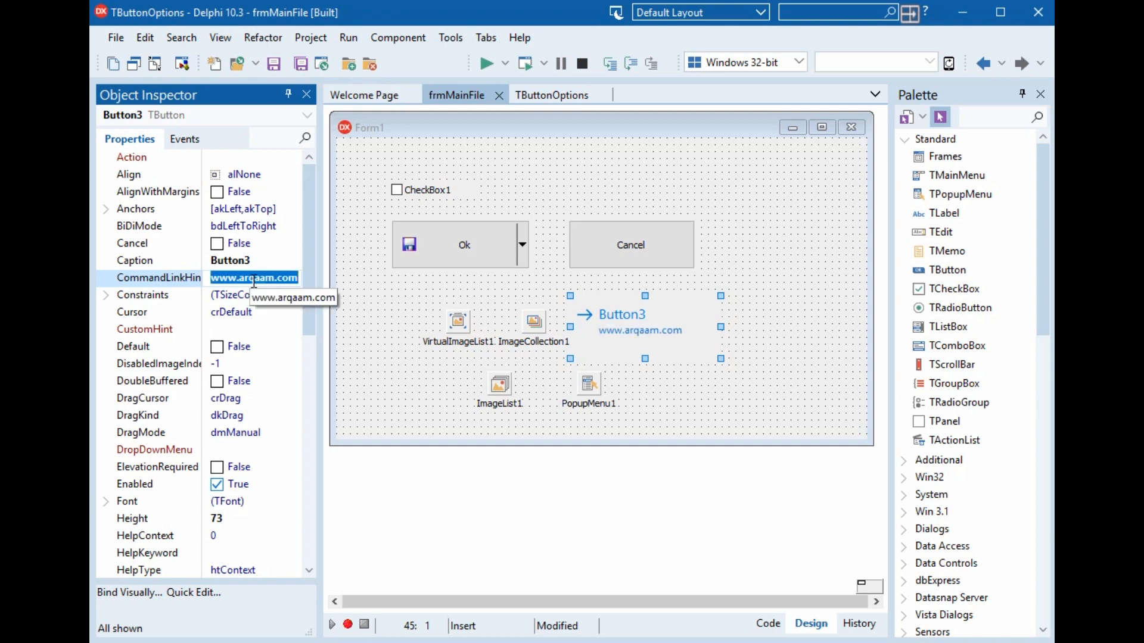
click(170, 260)
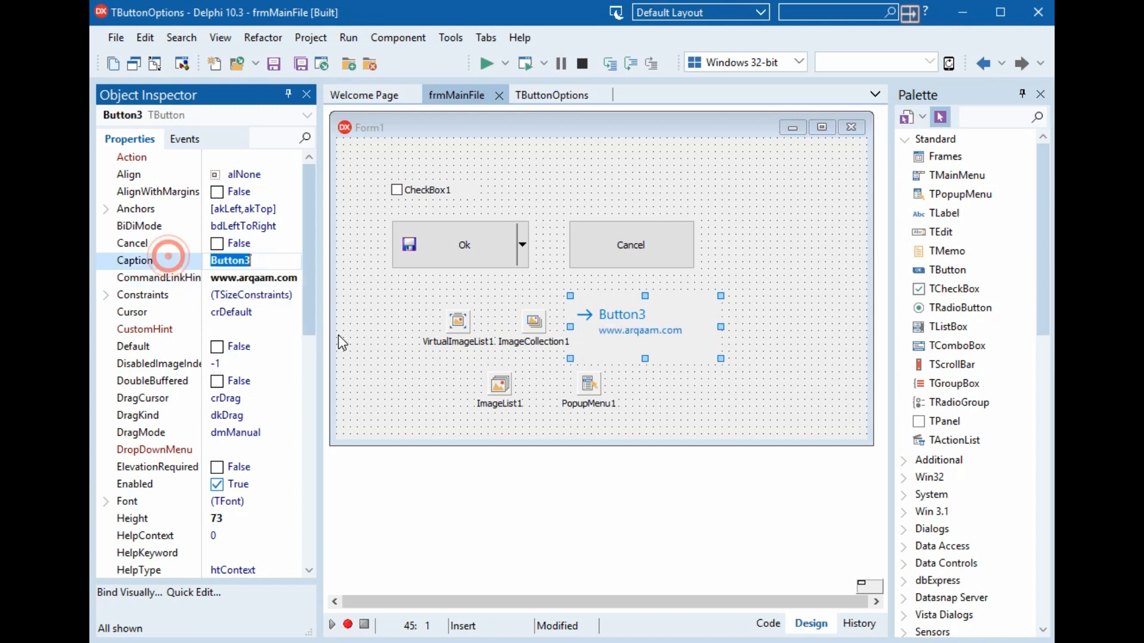
text(Open W)
key(BackSpace)
text(Arqaam Website)
key(Return)
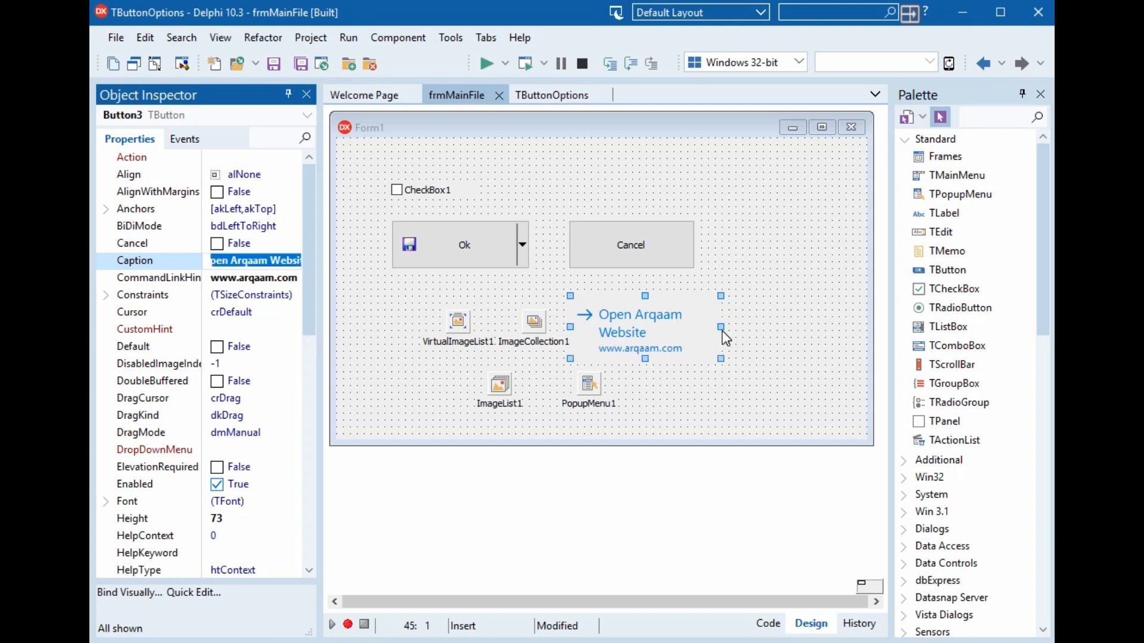
- Widen the command link so the caption fits one line and nudge it into place on the form
drag(720, 327, 757, 327)
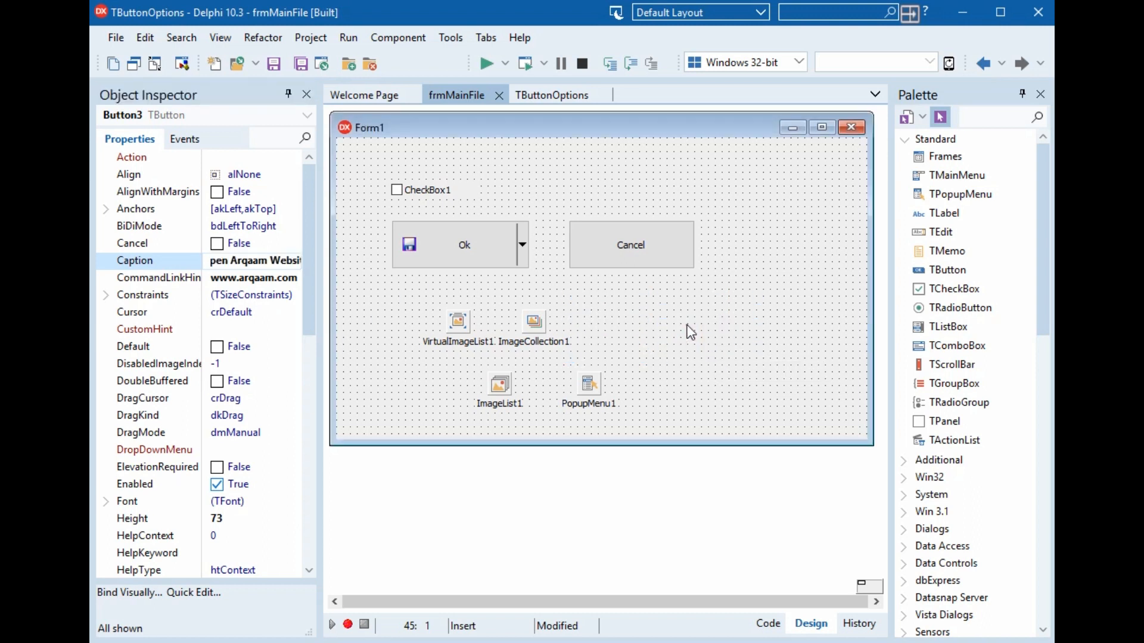
drag(688, 330, 684, 324)
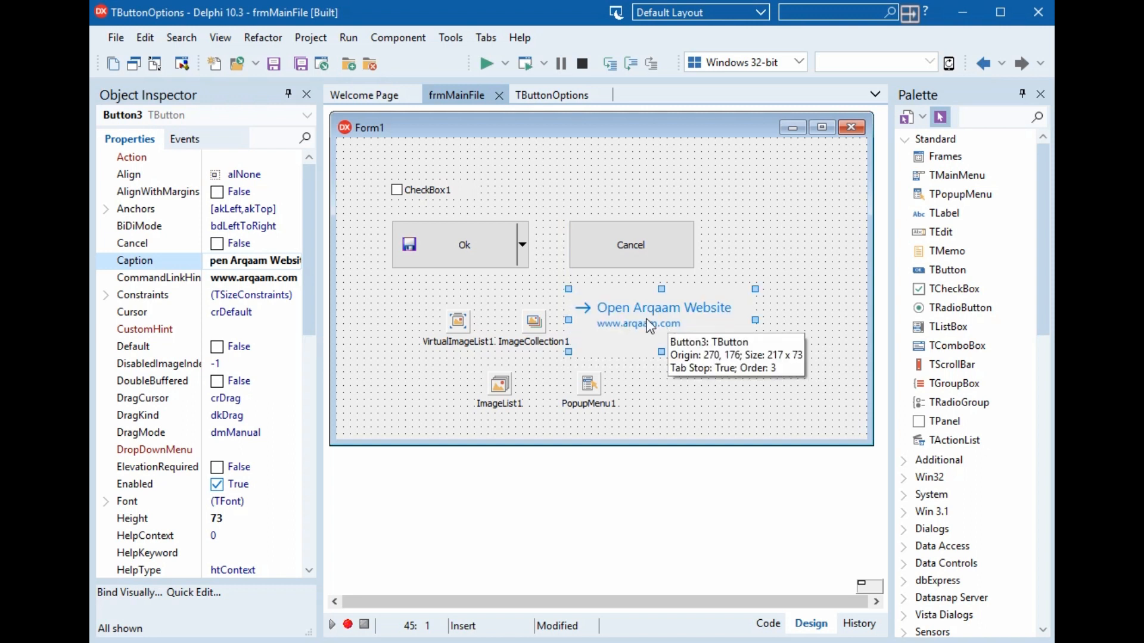
drag(640, 318, 639, 325)
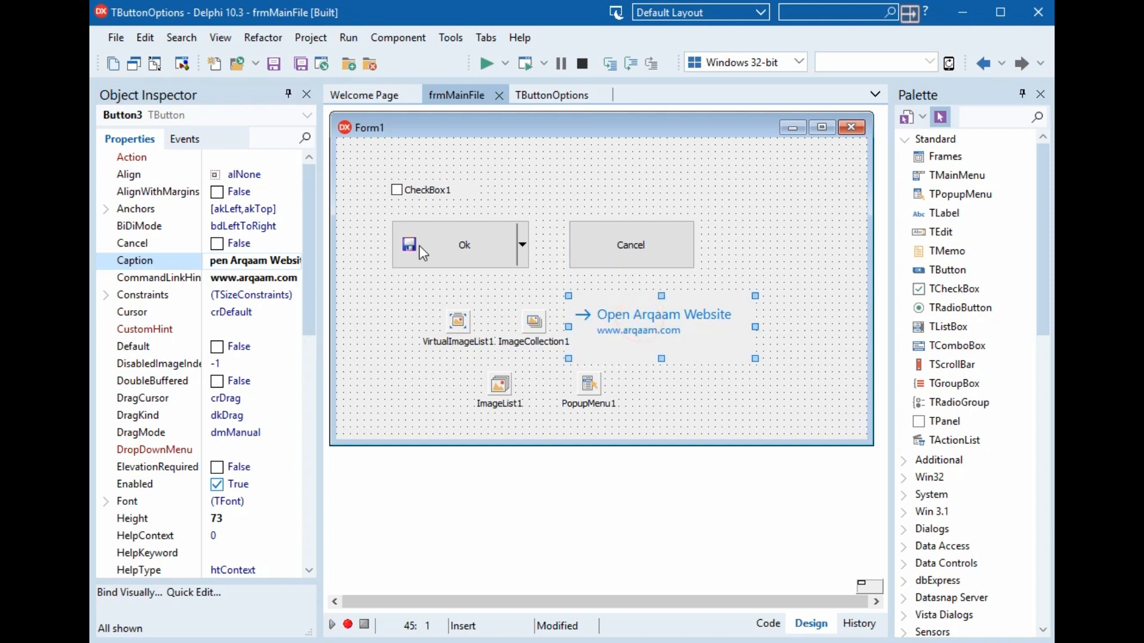
- Create Button3's click handler and add shellapi to the uses clause
double_click(649, 325)
scroll(649, 326, up, 5)
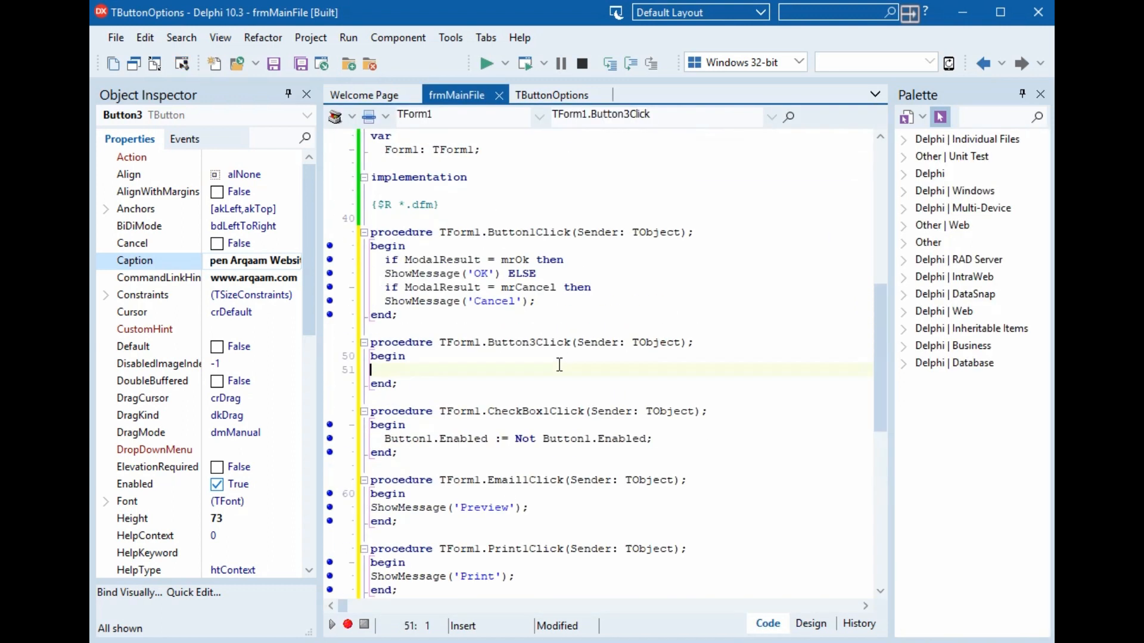
scroll(649, 326, up, 3)
scroll(565, 439, down, 3)
key(ctrl+shift+1)
scroll(565, 440, up, 10)
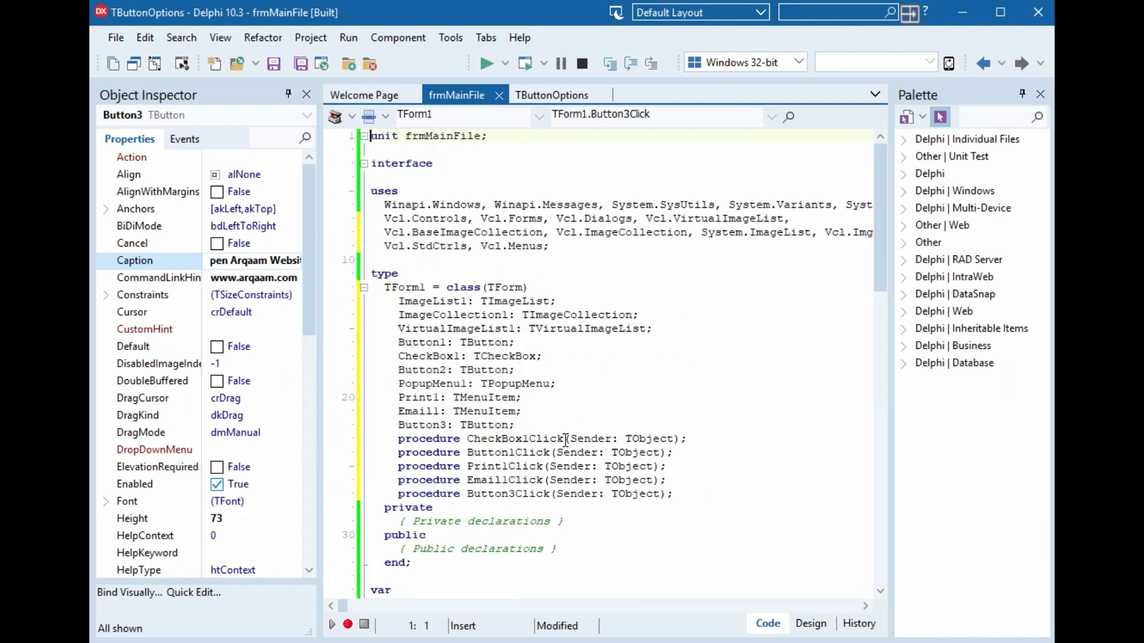
click(802, 219)
key(End)
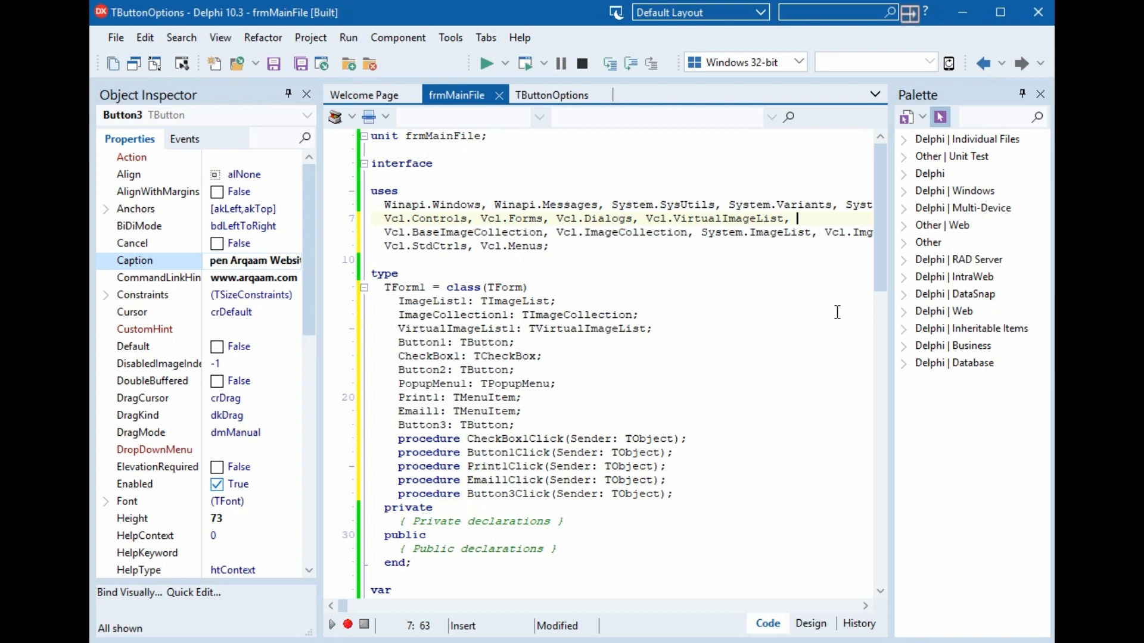
text(hellapi,)
key(Down)
scroll(833, 312, down, 5)
scroll(638, 410, down, 8)
scroll(638, 411, down, 5)
scroll(638, 410, down, 3)
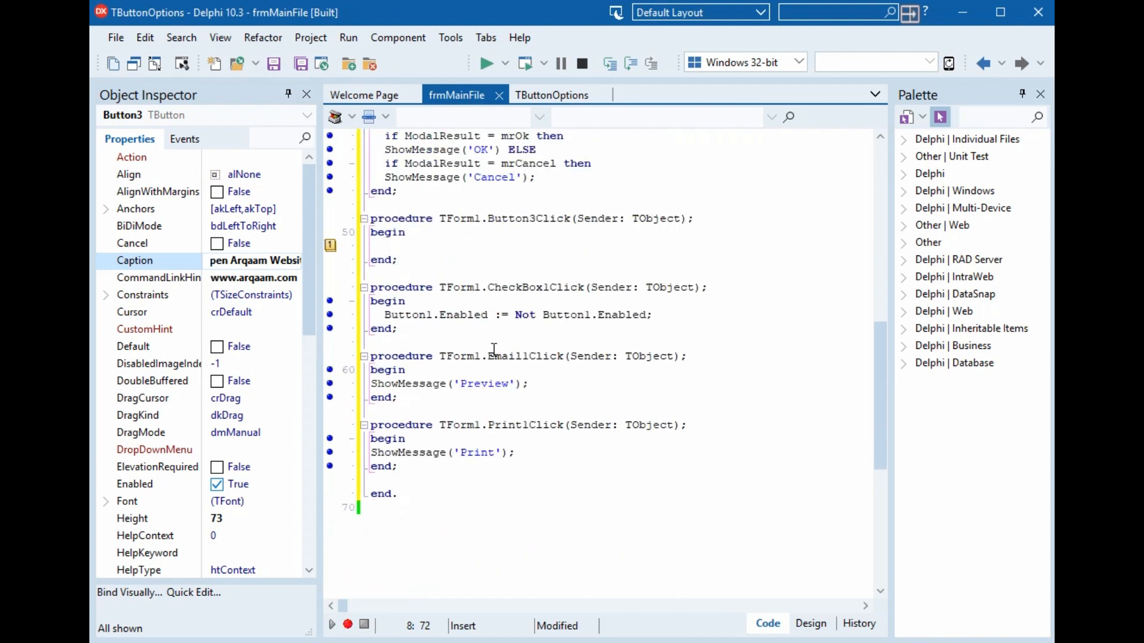
click(483, 245)
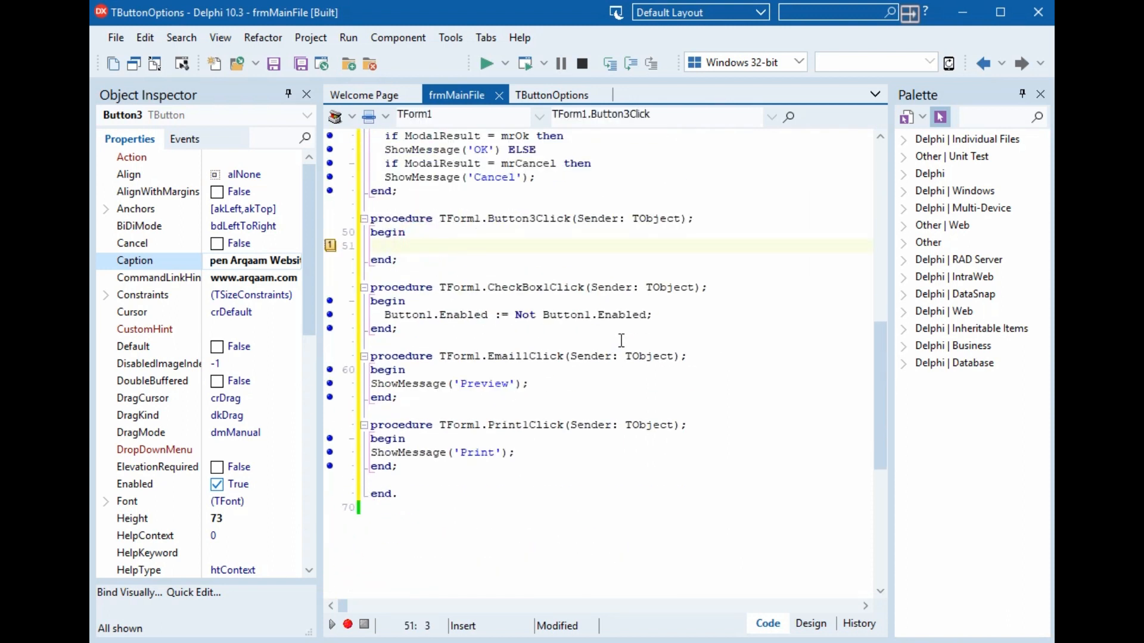
text(shellexe)
key(Down)
key(Down)
key(Down)
key(Return)
text(()
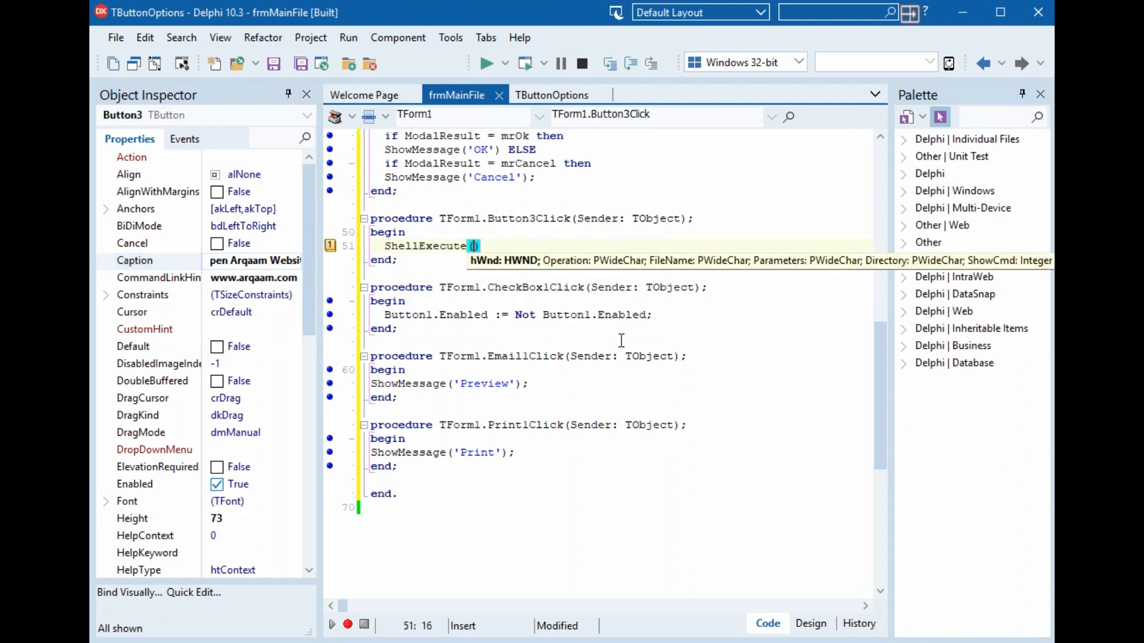
text(handlk)
key(BackSpace)
text(e,)
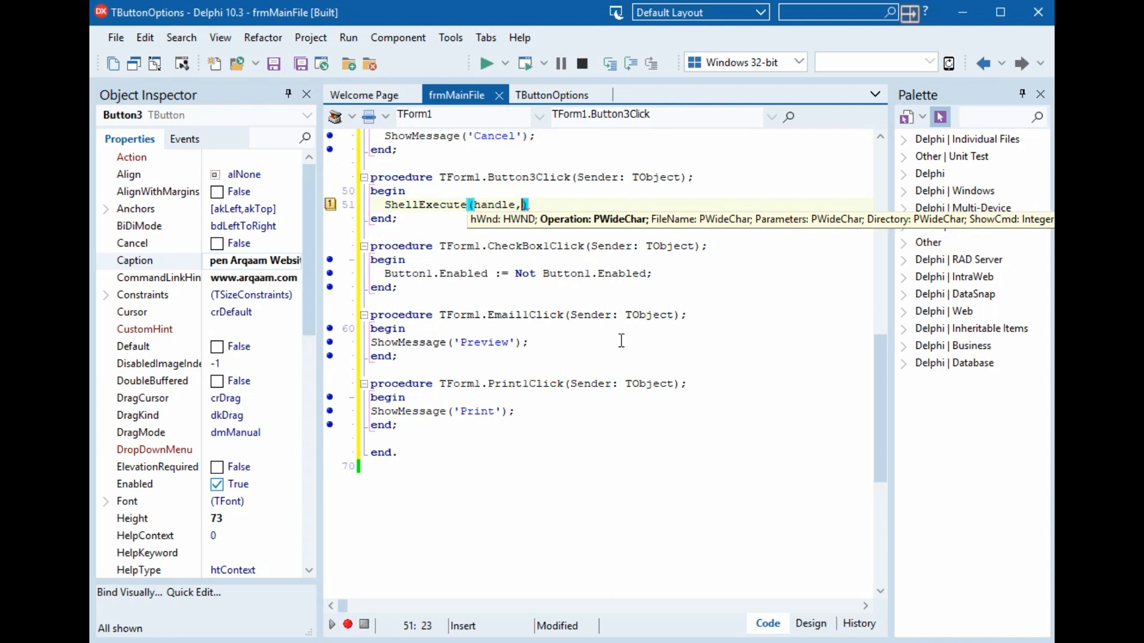
text('open')
text(,'www.arqaam.com',n)
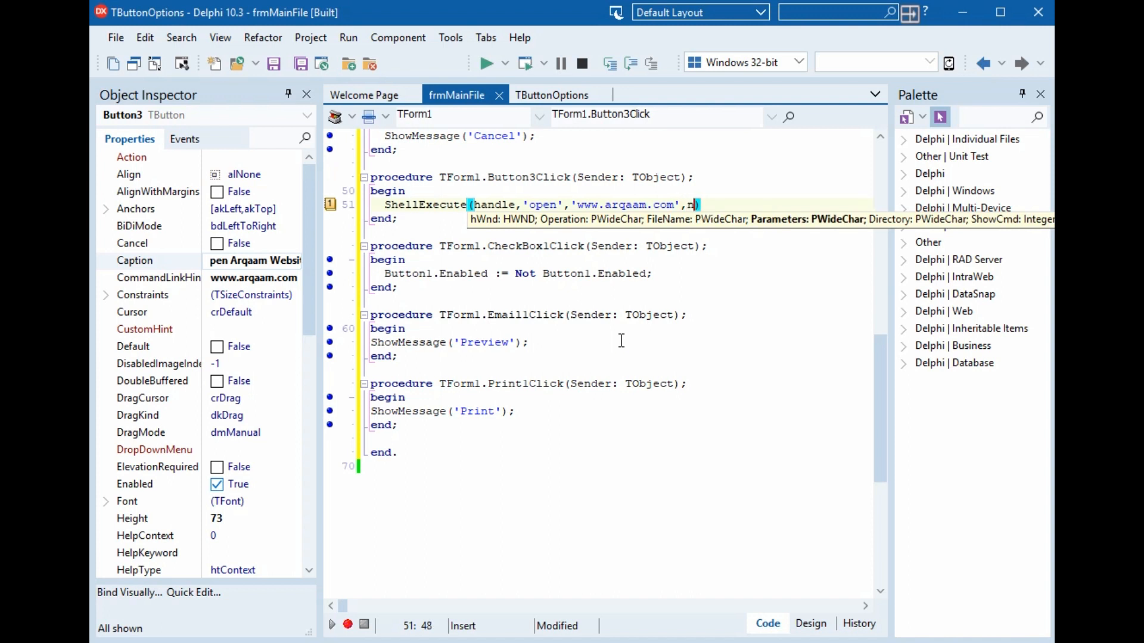
text(il,nil,0);)
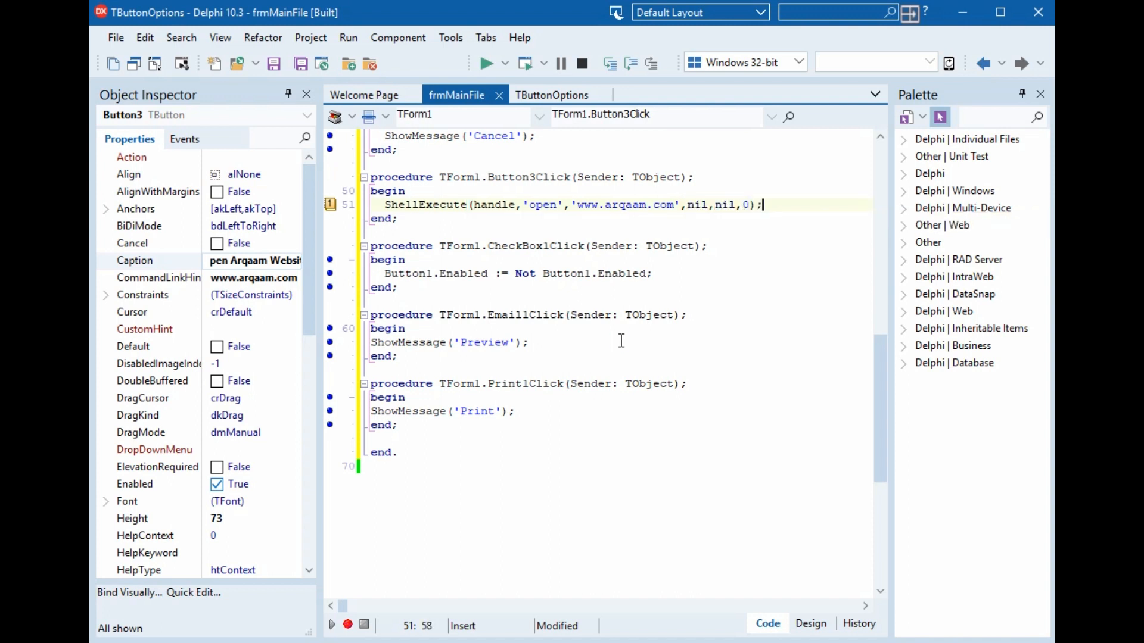
key(Home)
- Compile the project with Ctrl+F9 and run it with F9
key(ctrl+F9)
key(F9)
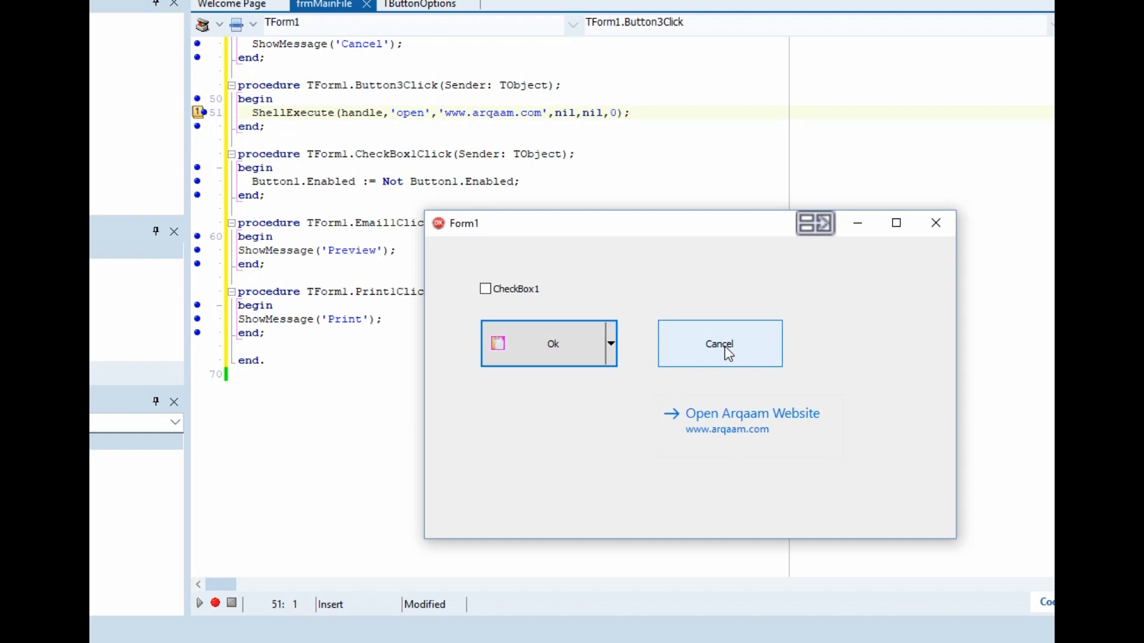
click(706, 424)
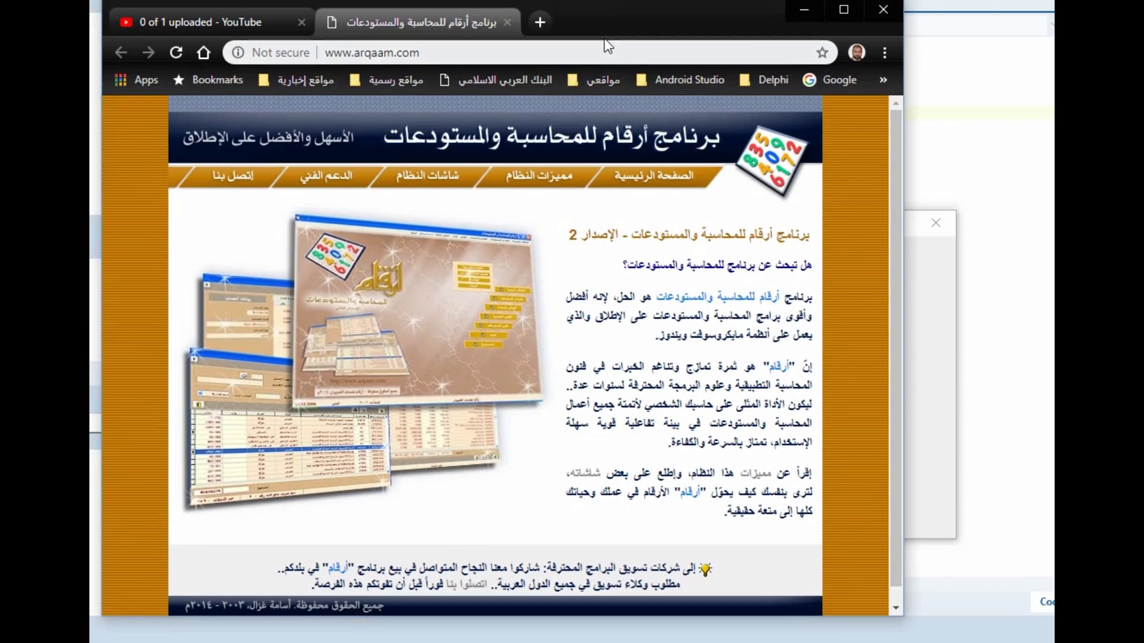
drag(604, 38, 698, 46)
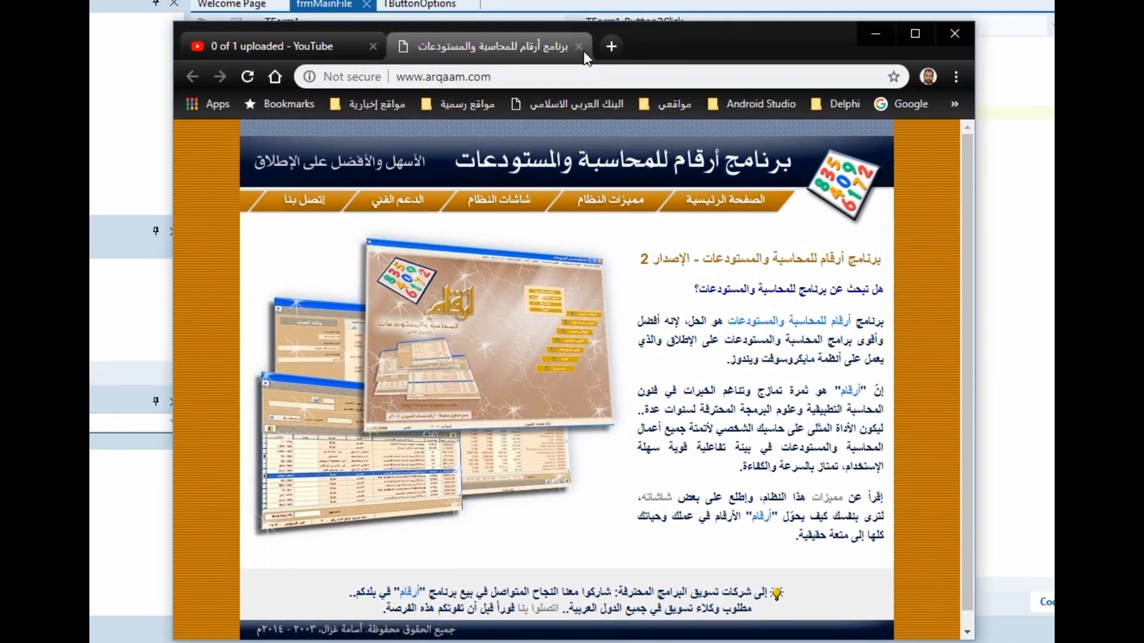
click(870, 31)
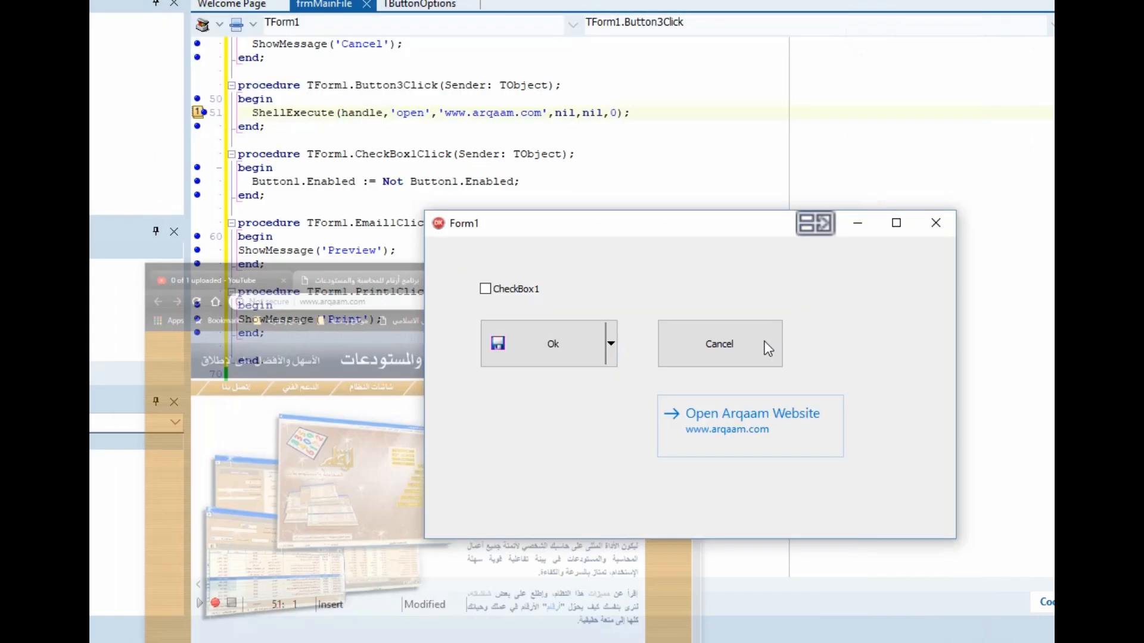
click(724, 435)
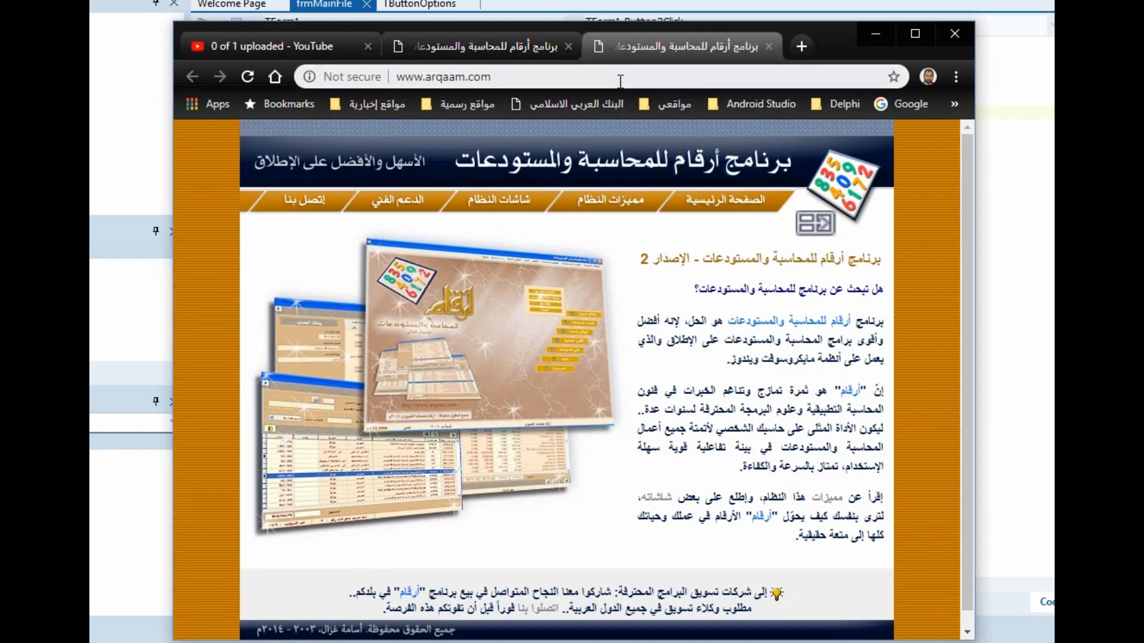
click(875, 32)
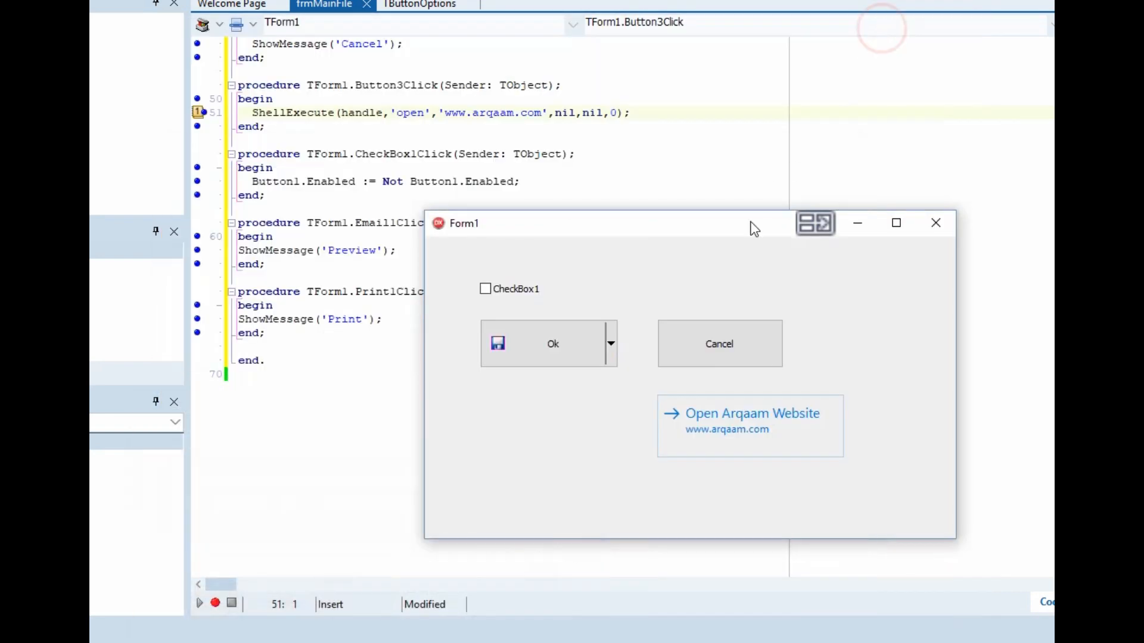